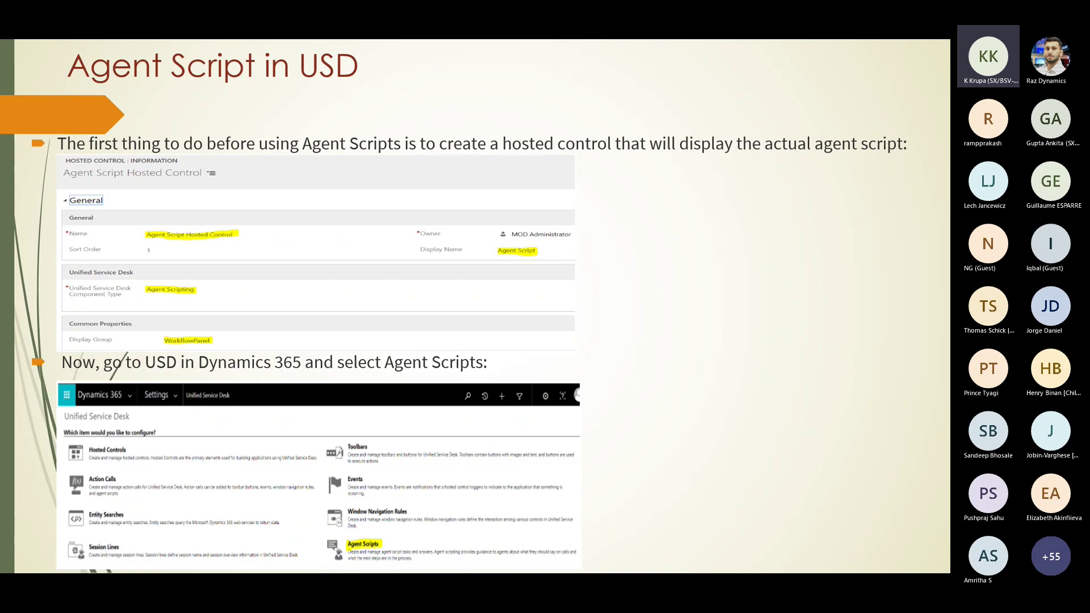
Advance to the slide on creating the Greeting agent script task.
key(Right)
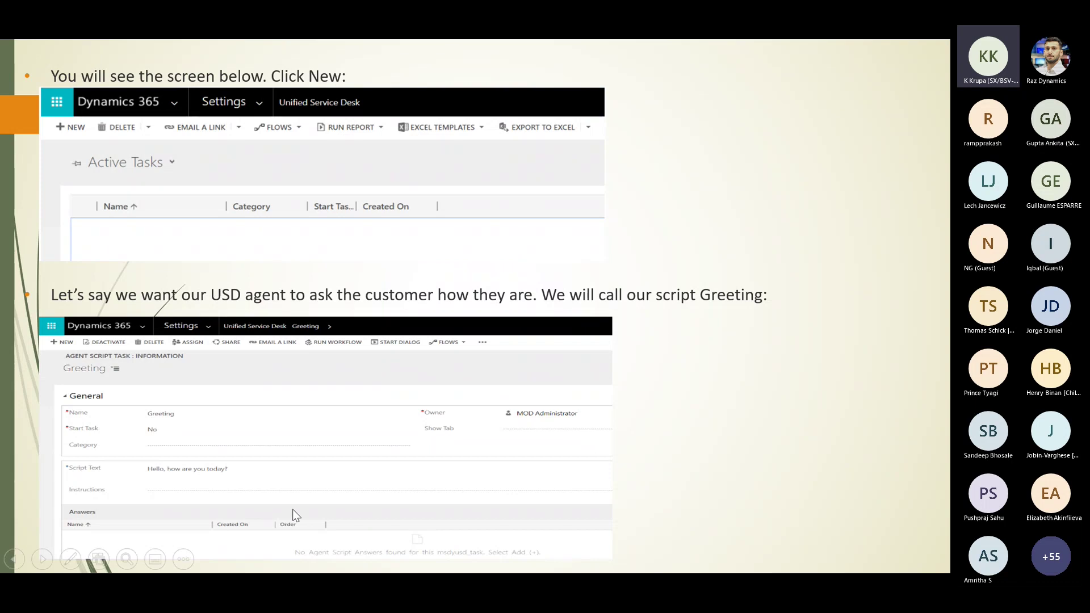
Review the good and bad answers slide, then advance to the BrowserDocumentComplete event slide.
key(Right)
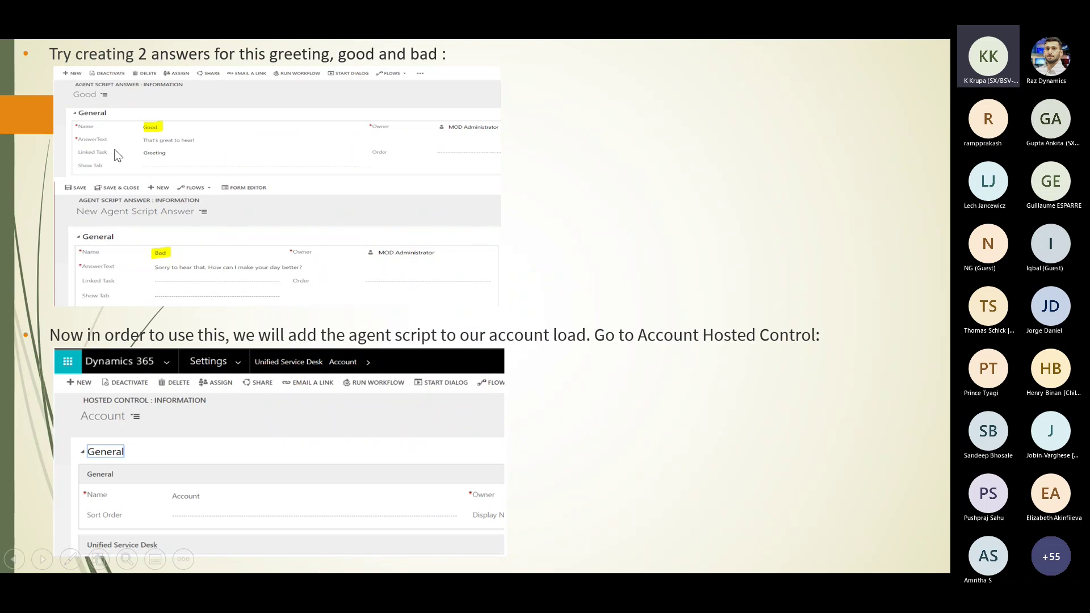
key(Left)
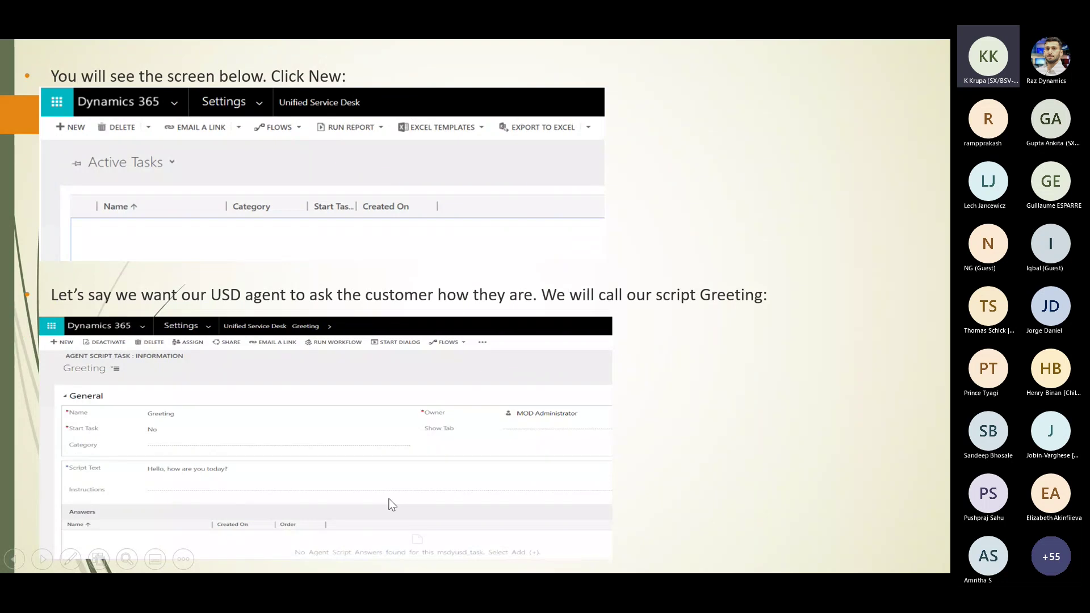
key(Right)
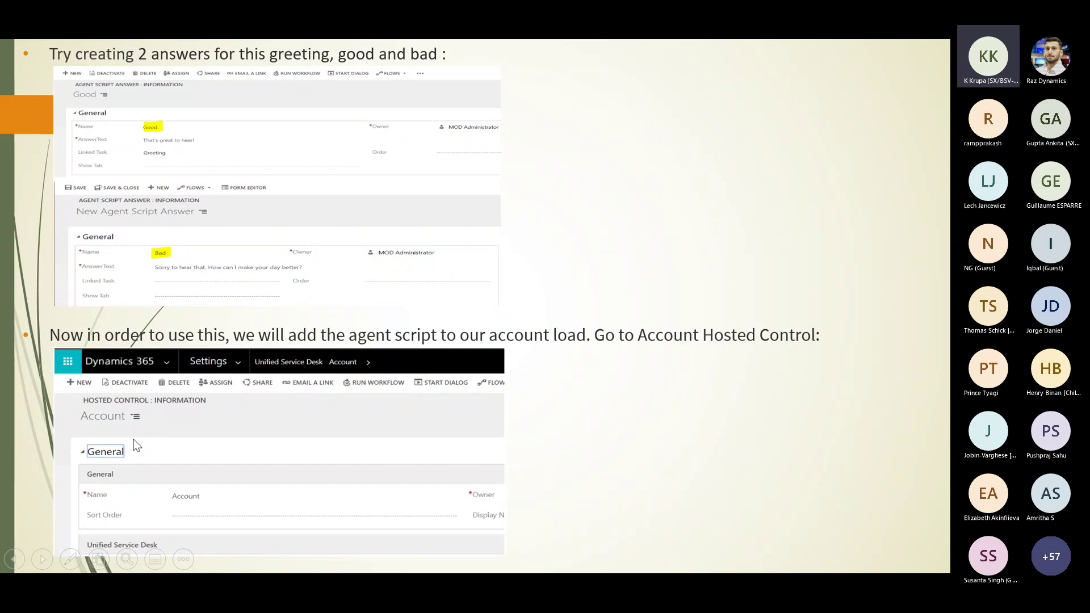
key(Right)
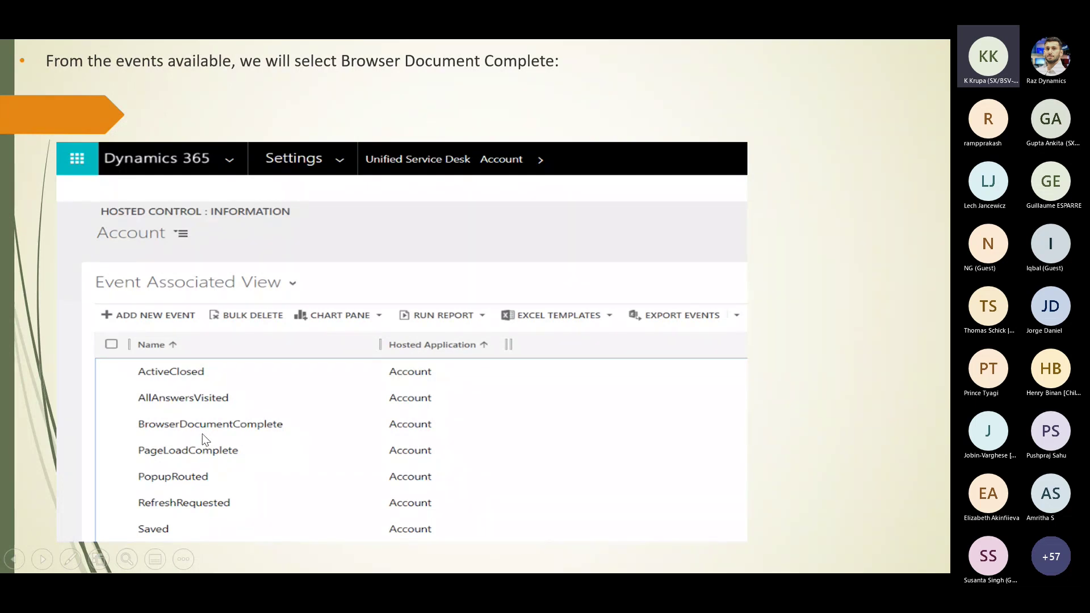
Move past the GotoTask action call slide to the Greeting script loaded for Coca Cola.
key(Right)
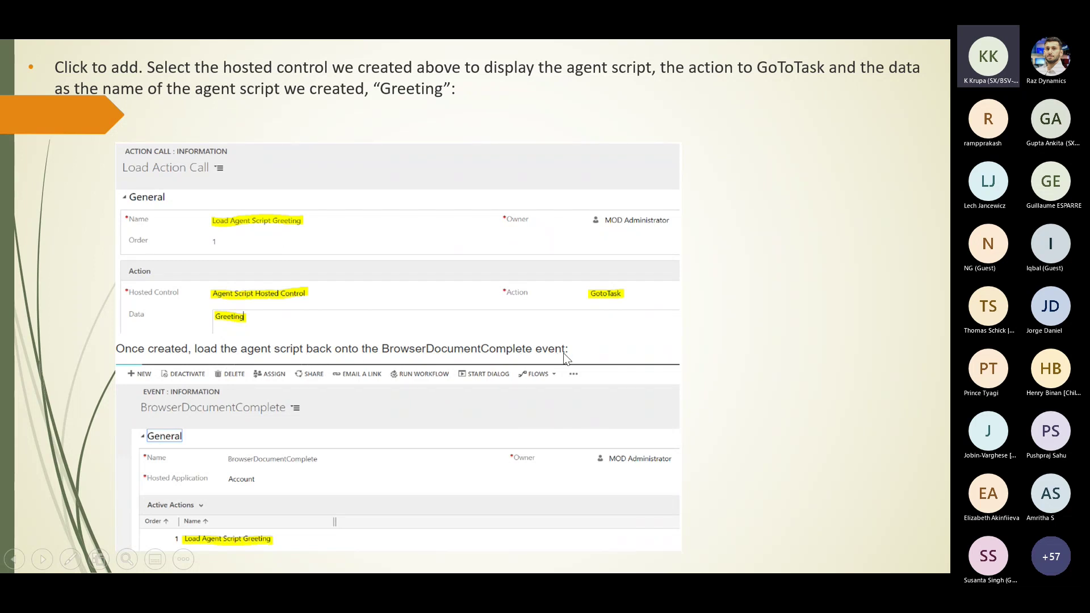
click(244, 541)
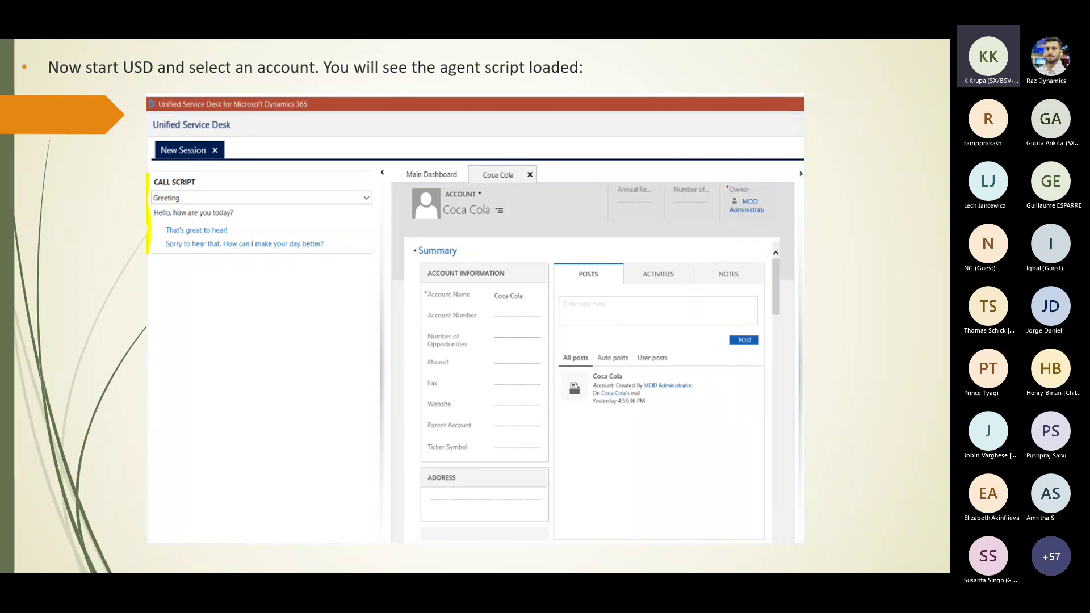
Show the CRM dashboard example slide, then the dashboard GUID and URL steps.
key(Right)
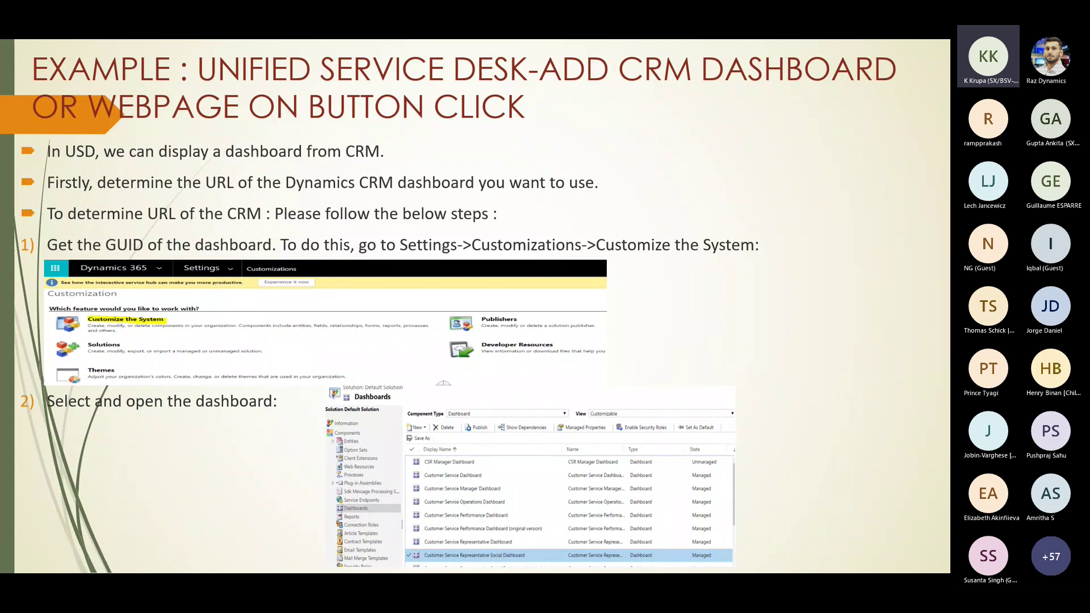
key(Right)
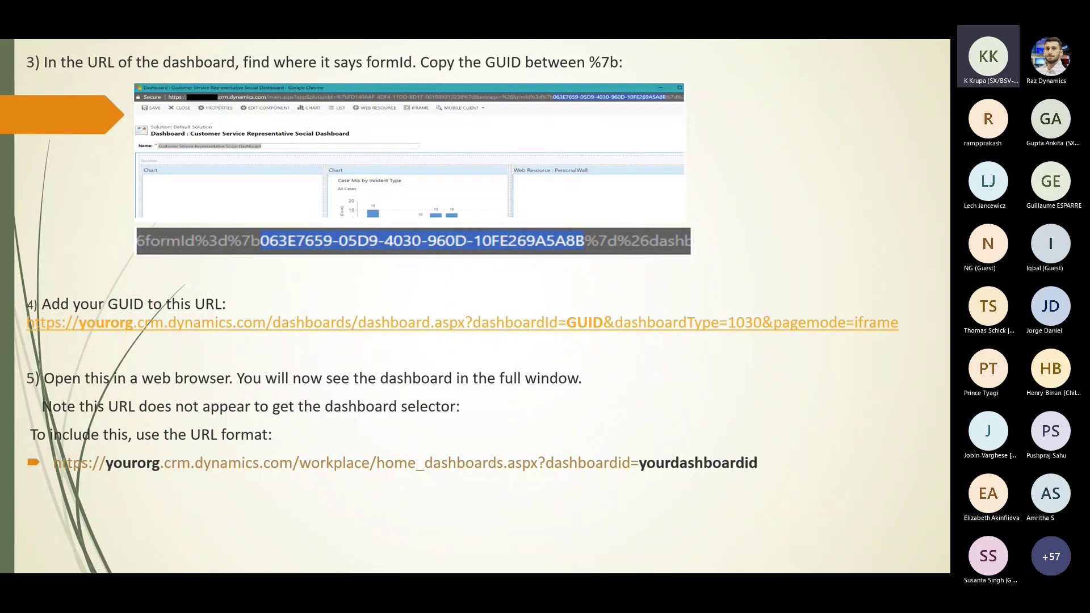
Advance through the toolbar button steps to the Load Dashboard action call slide.
key(Right)
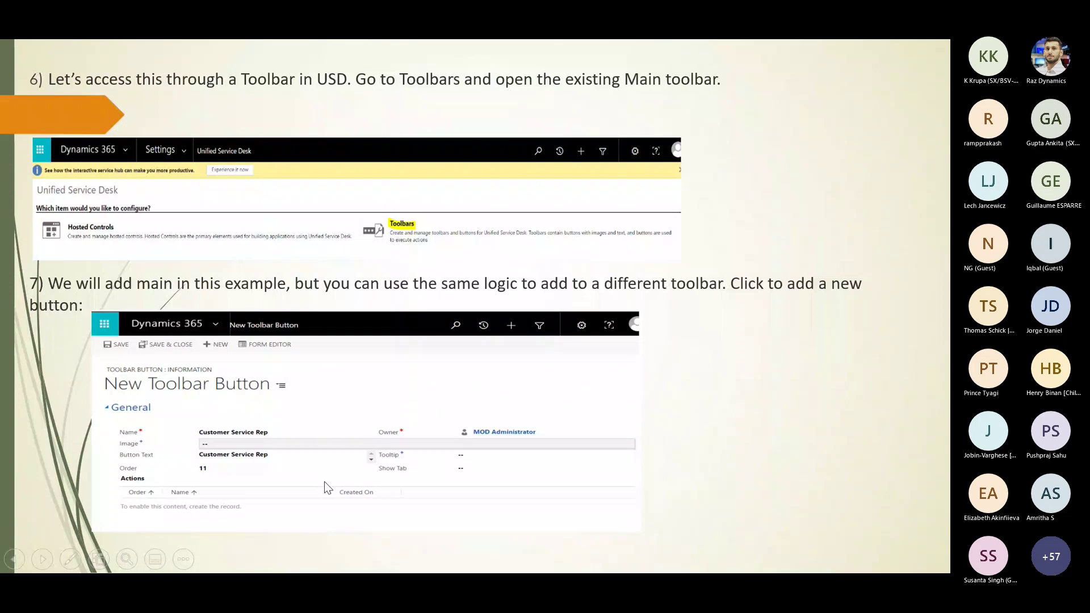
key(Right)
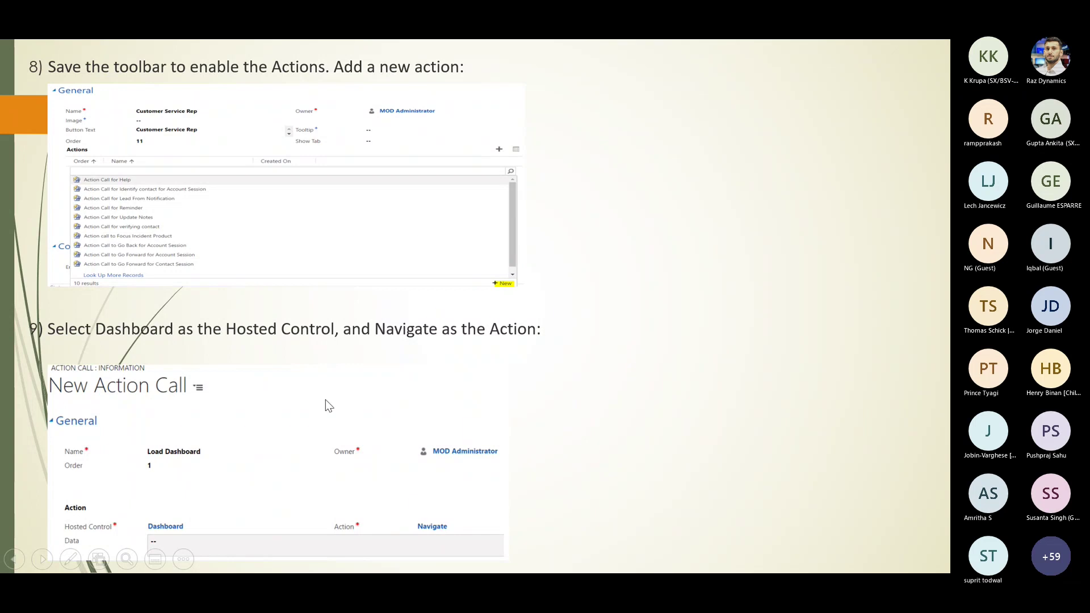
Advance through steps 10–11 to slide 12 showing the Customer Service Rep dashboard.
click(290, 487)
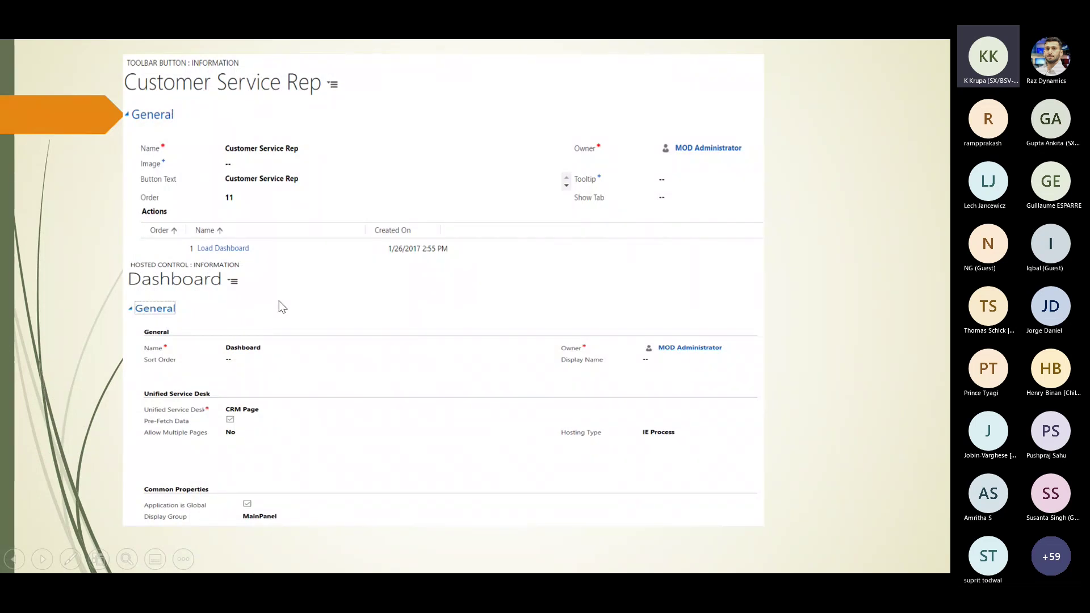
click(362, 422)
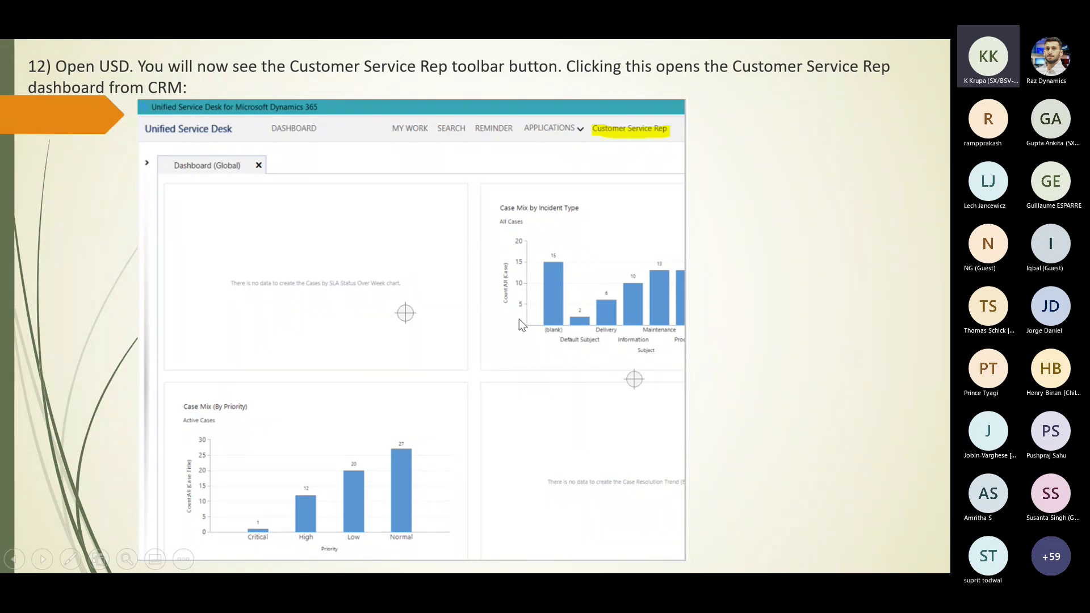
Advance the slideshow to the closing Thank You slide.
key(Right)
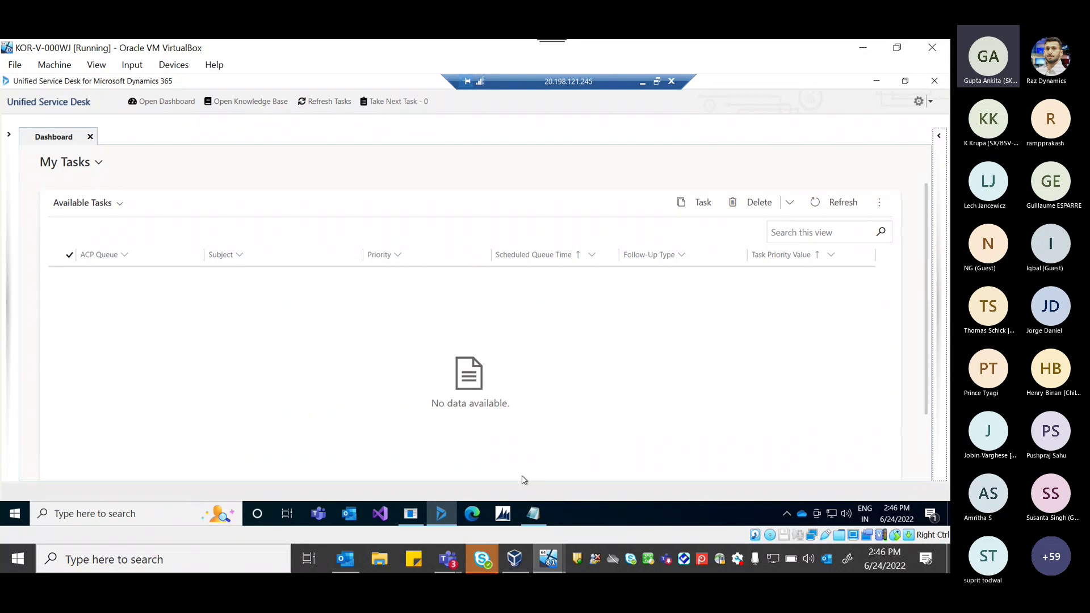
In the CTI simulator, check the MINNESOTA call's ANI and IntAtt_LocalTn, then send it to USD.
click(418, 512)
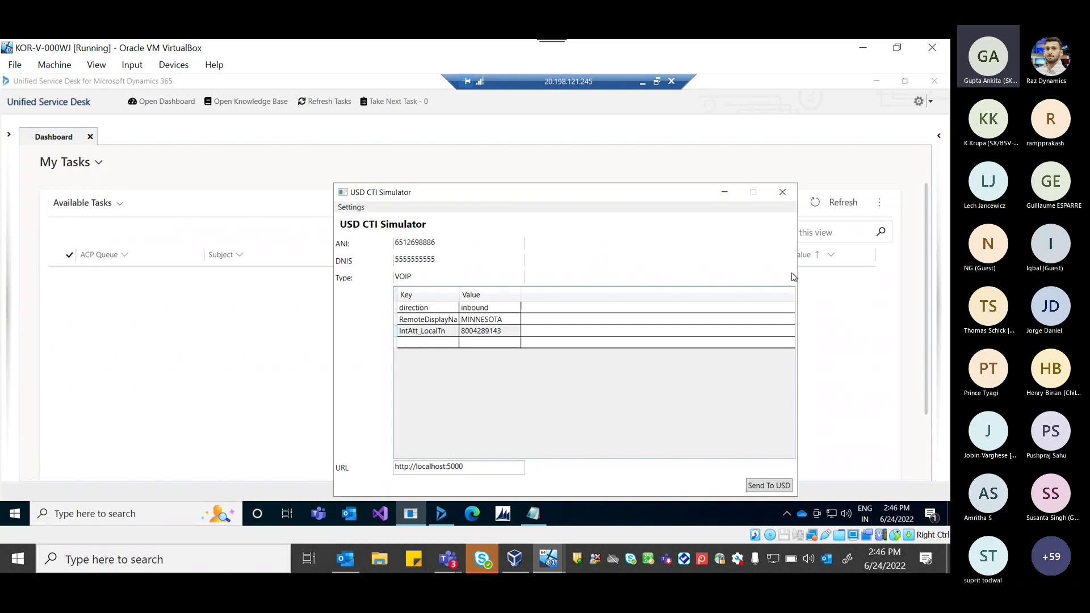
double_click(410, 244)
click(481, 331)
click(481, 332)
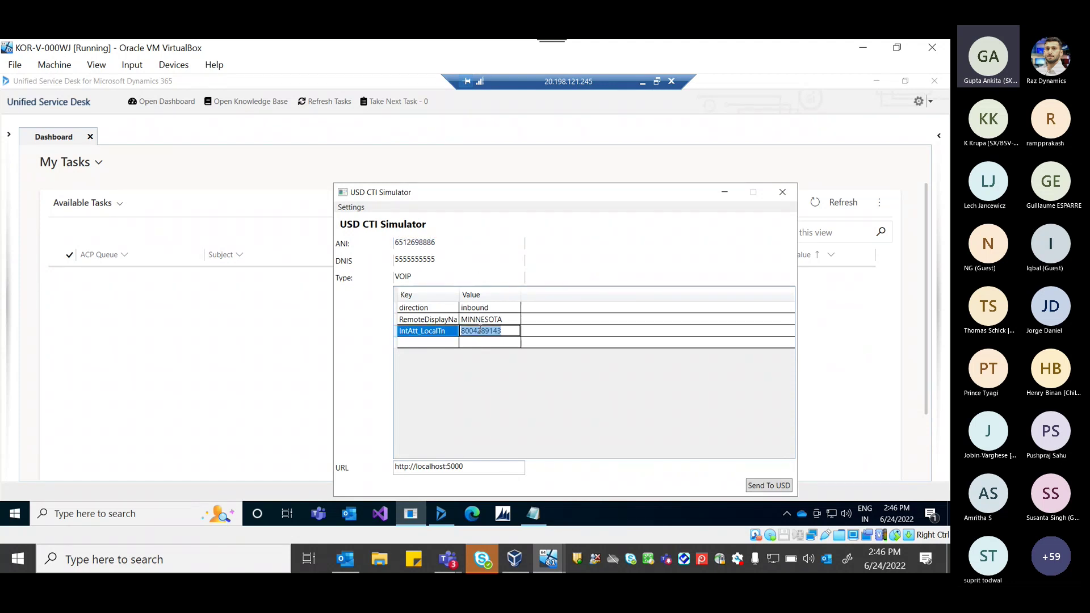
click(770, 487)
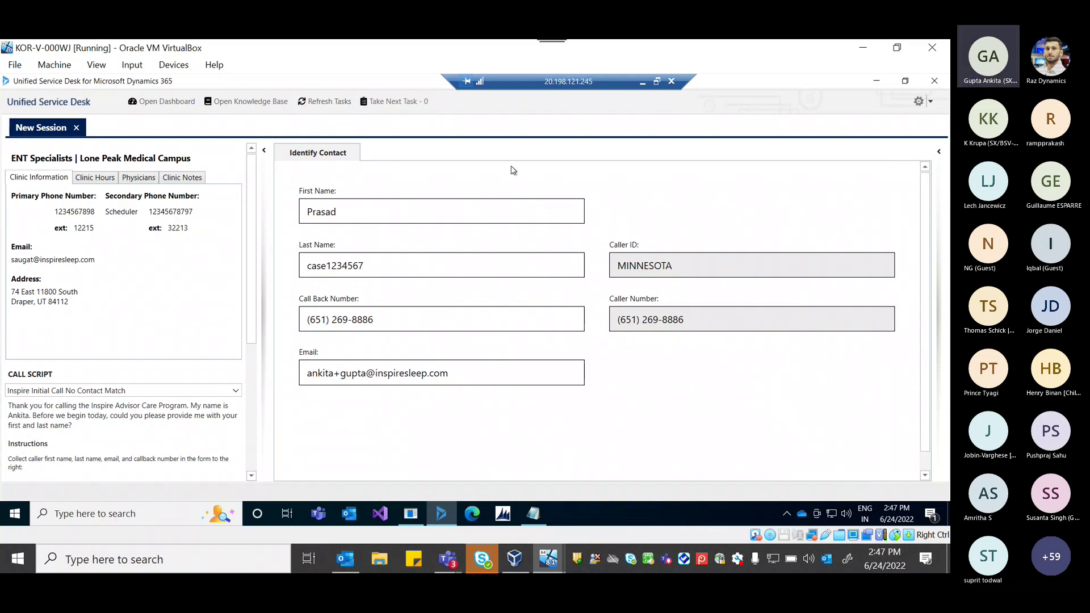
Fill in the caller's name, callback number and e-mail, then select Identify Purpose.
click(361, 216)
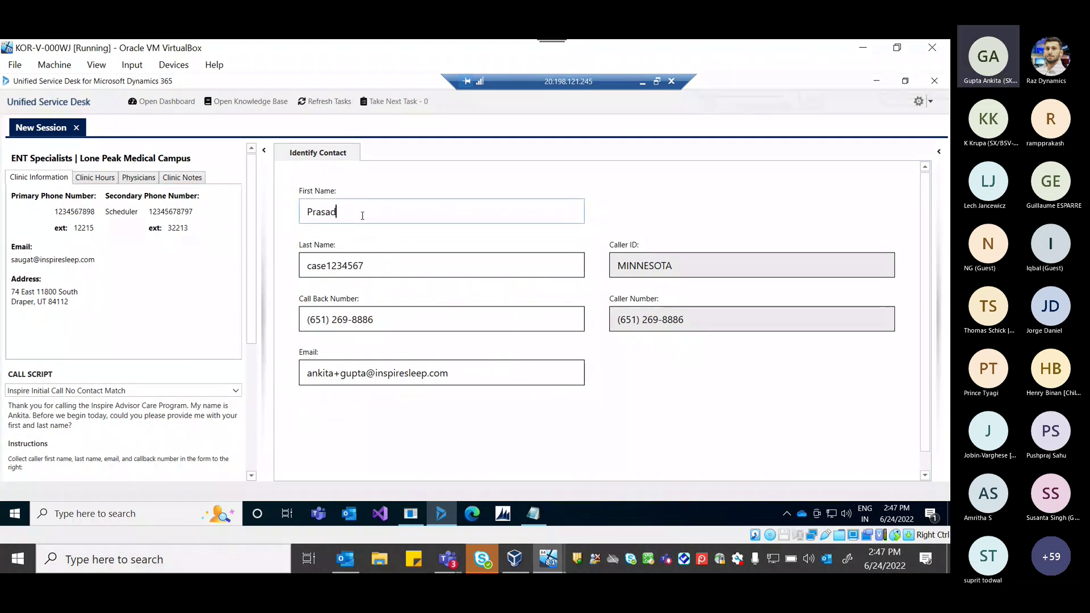
click(31, 163)
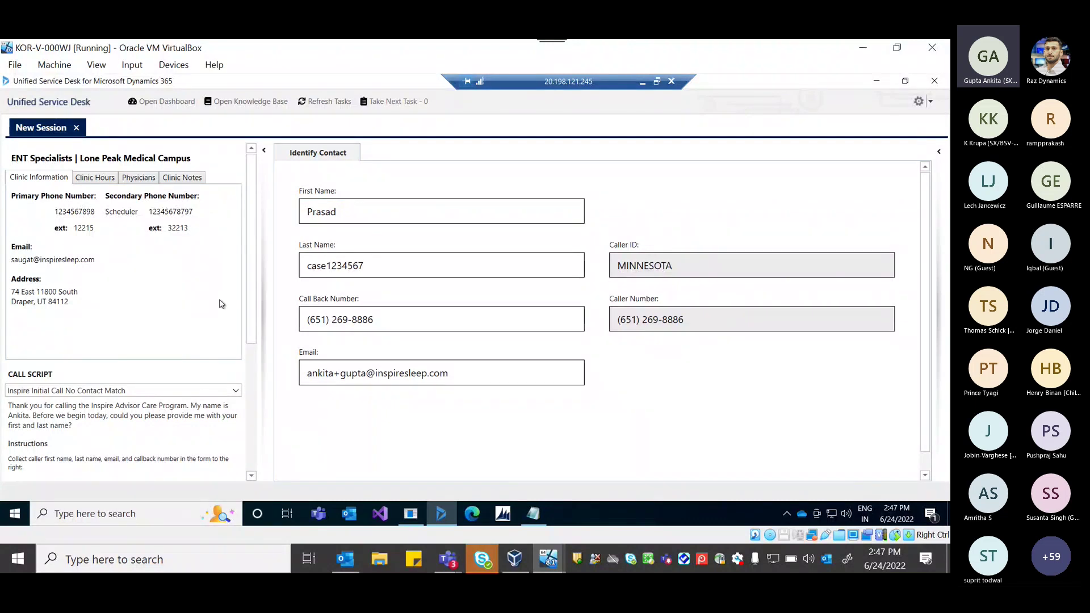
scroll(221, 313, down, 1)
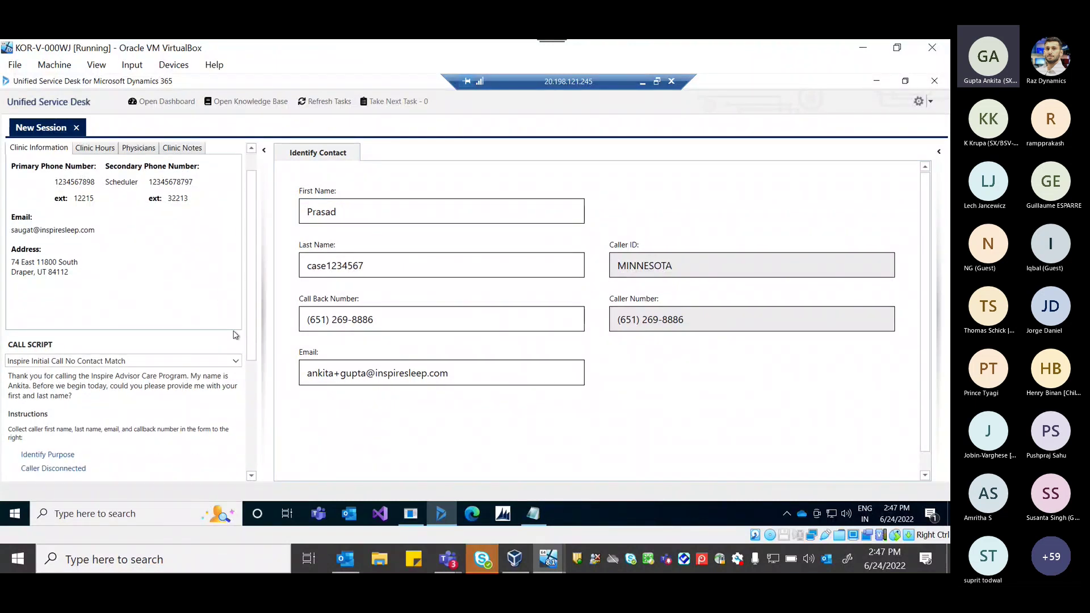
scroll(258, 376, down, 2)
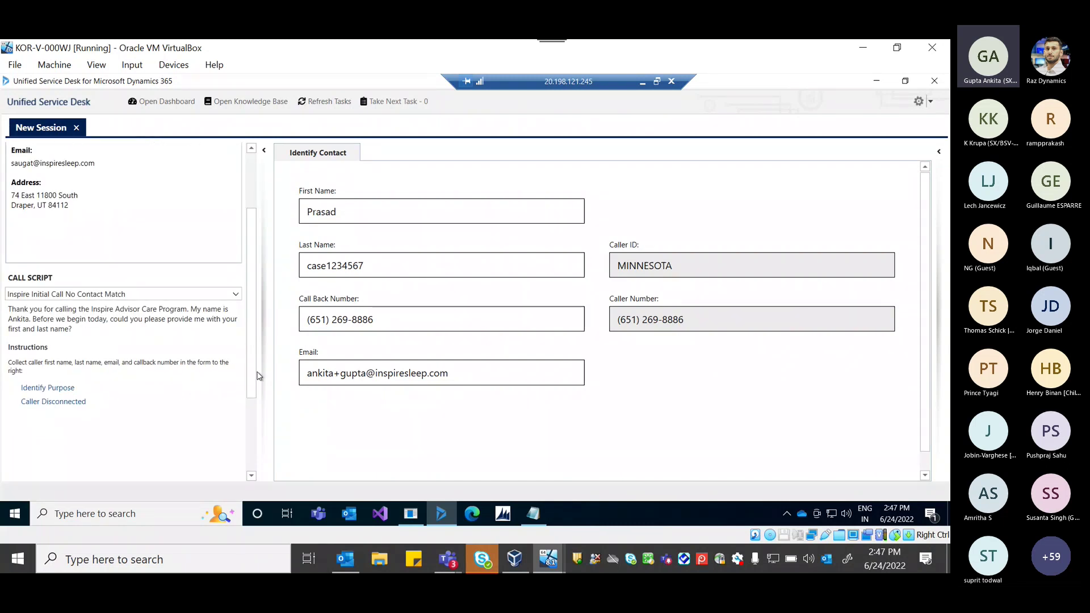
scroll(255, 372, up, 1)
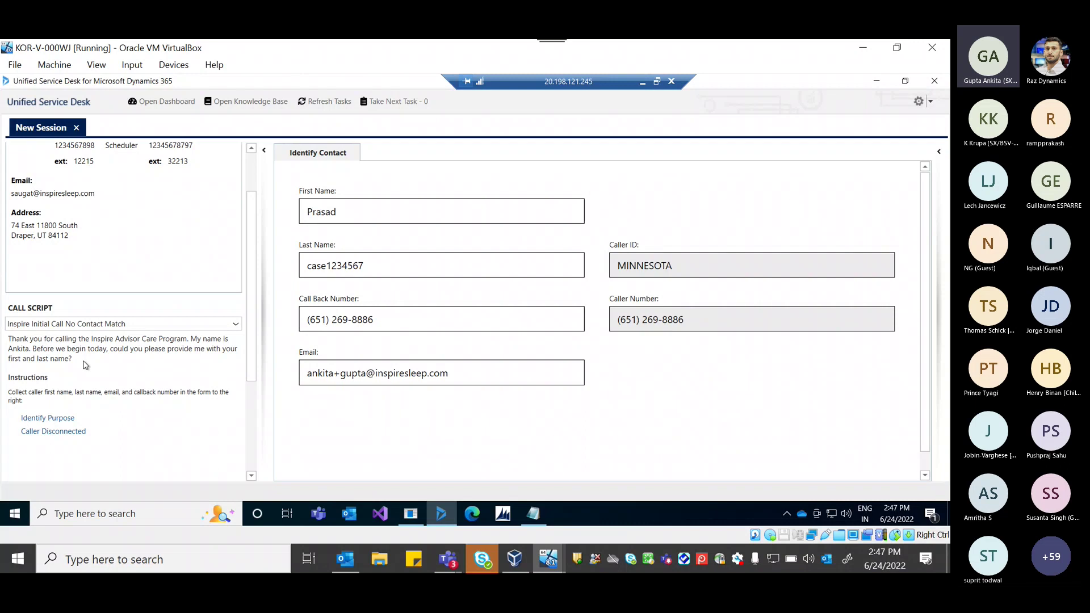
click(51, 419)
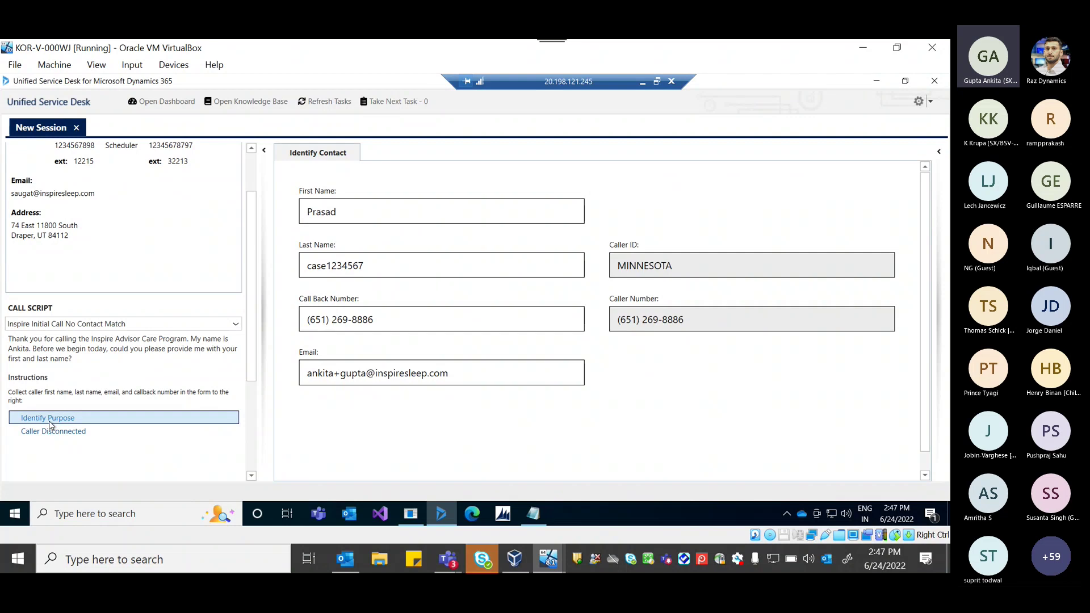
Choose Set Up Consultation, enter the caller's date of birth and zip 55421, then Qualify Patient.
click(50, 423)
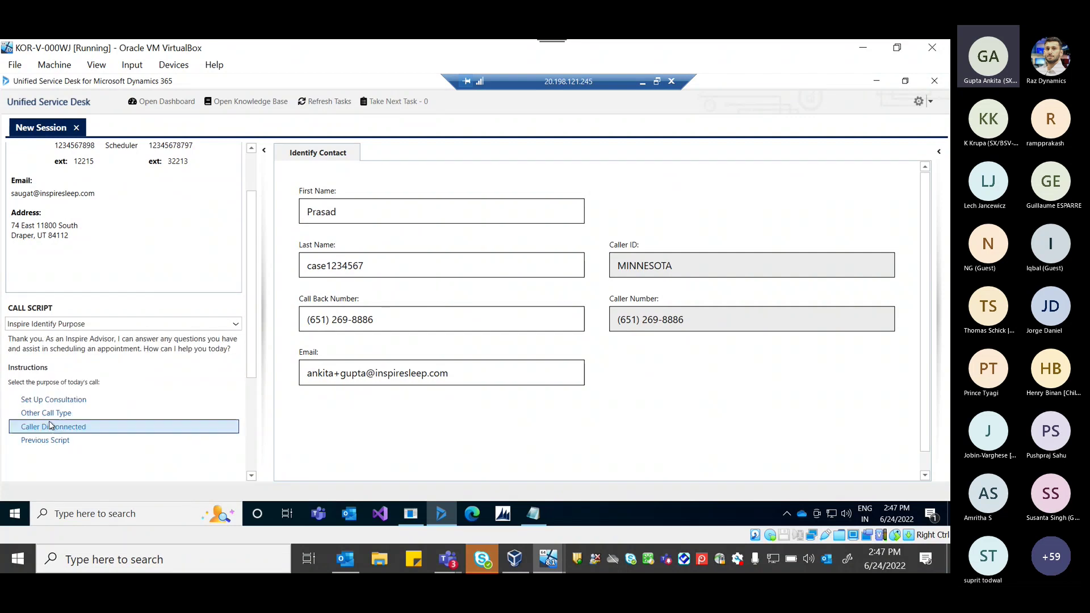
click(73, 396)
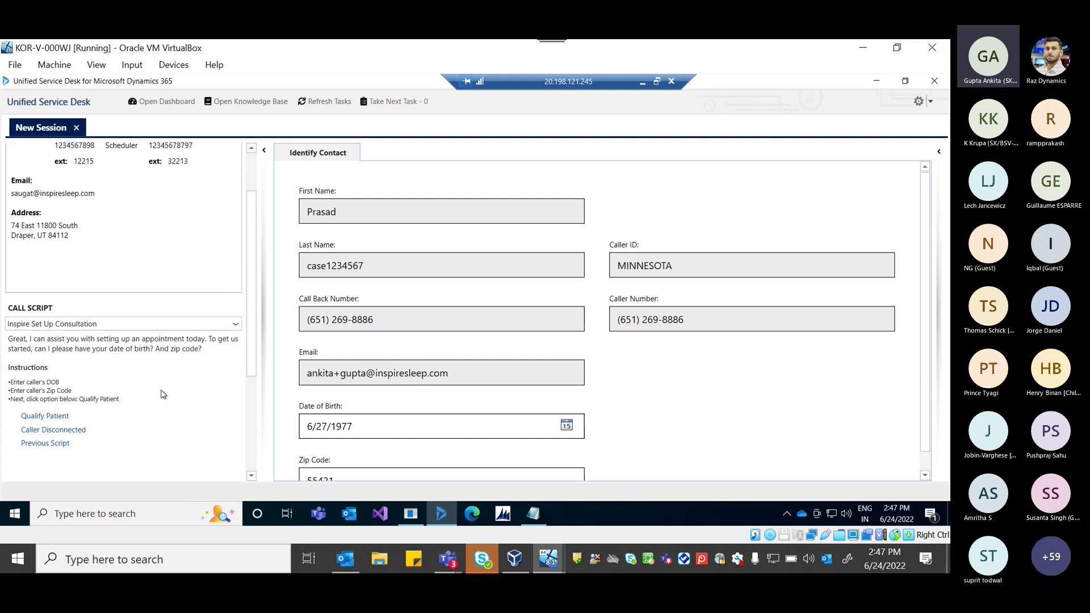
scroll(378, 370, down, 1)
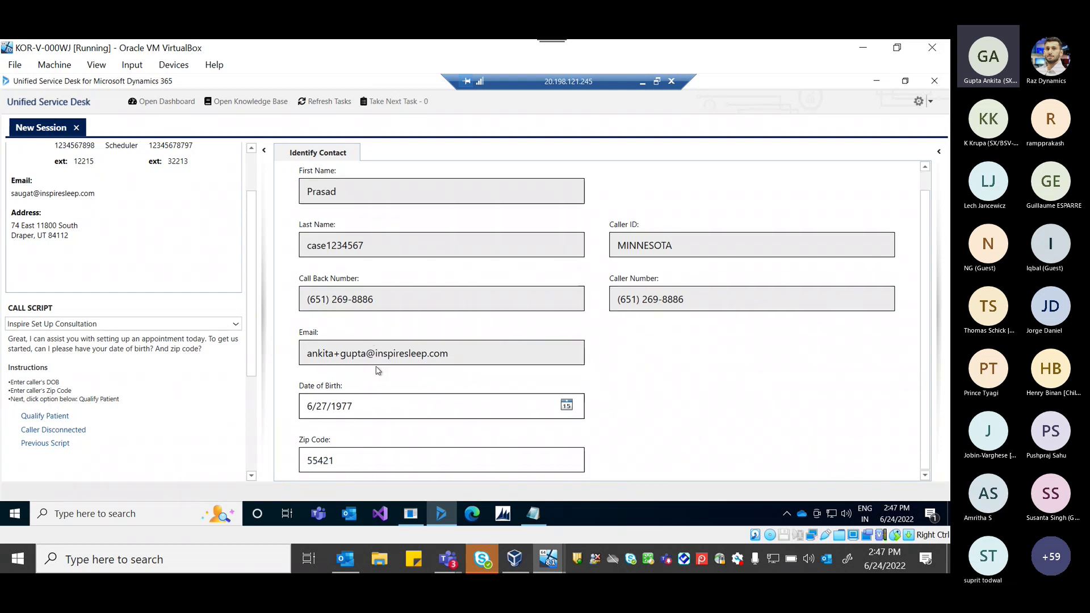
click(440, 402)
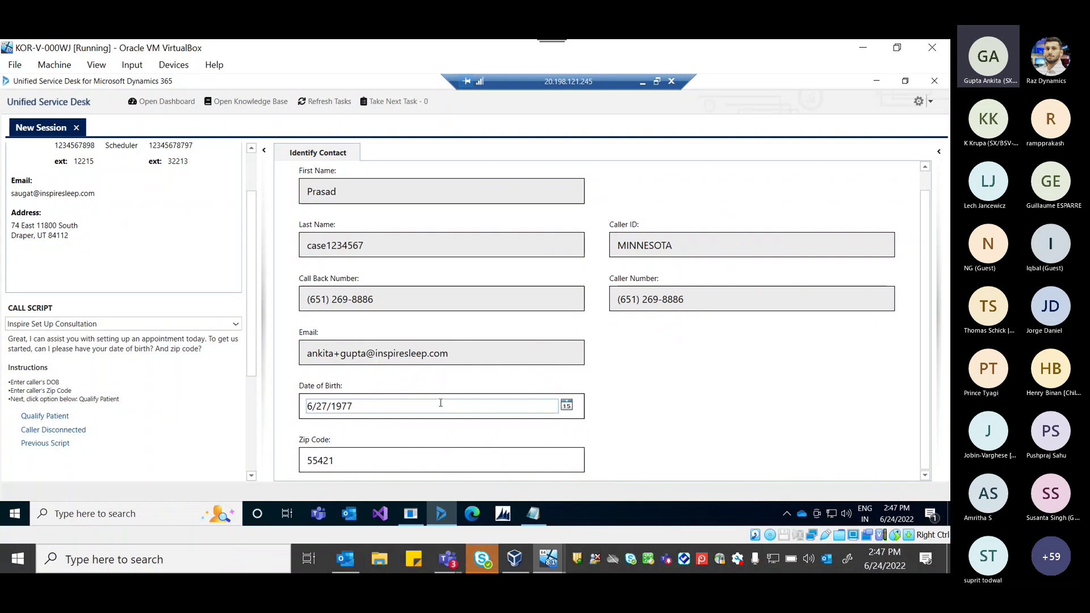
key(Tab)
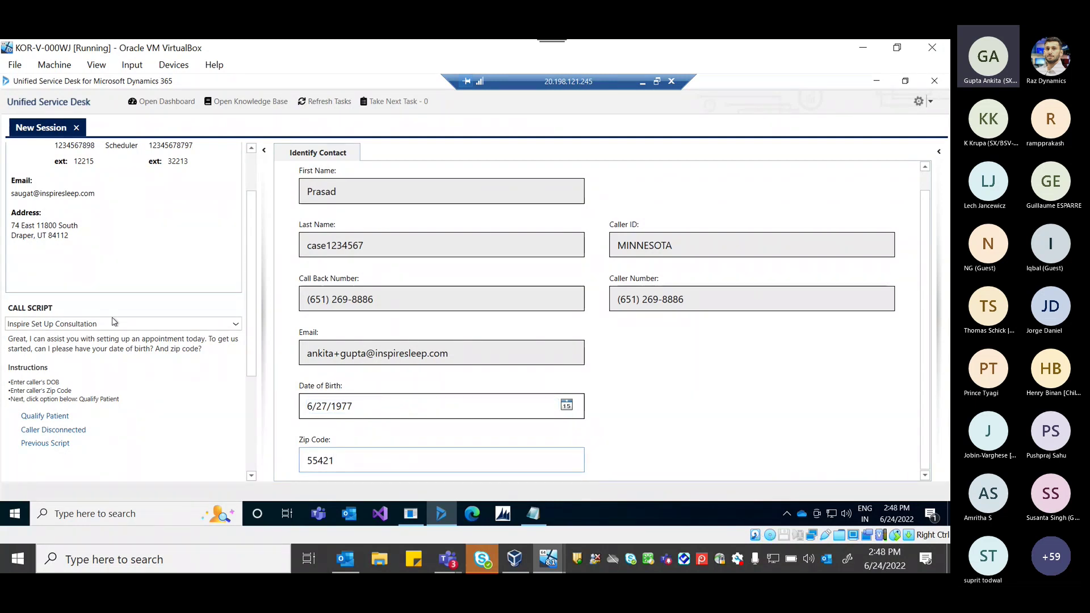
scroll(114, 322, up, 2)
scroll(85, 363, down, 2)
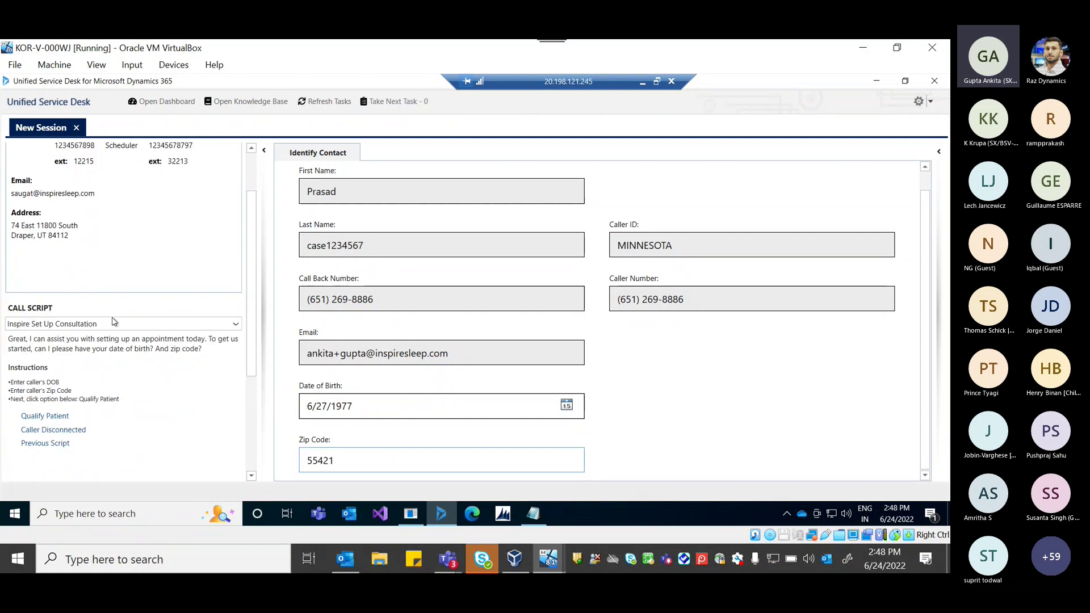
click(38, 415)
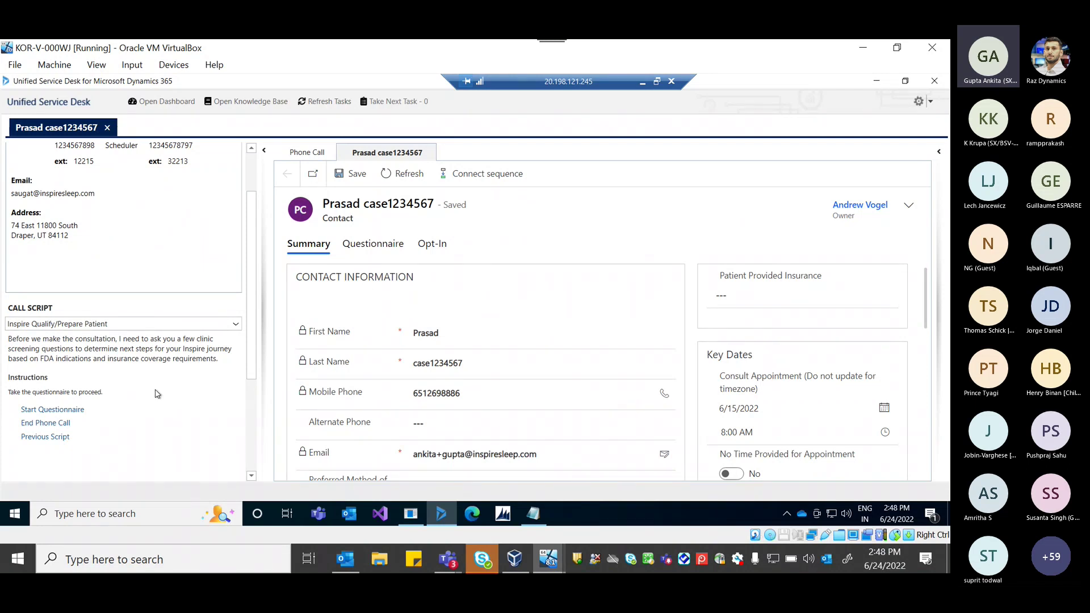
Submit the screening questionnaire with an edited height-inches value, then start a follow-up task.
scroll(79, 443, up, 1)
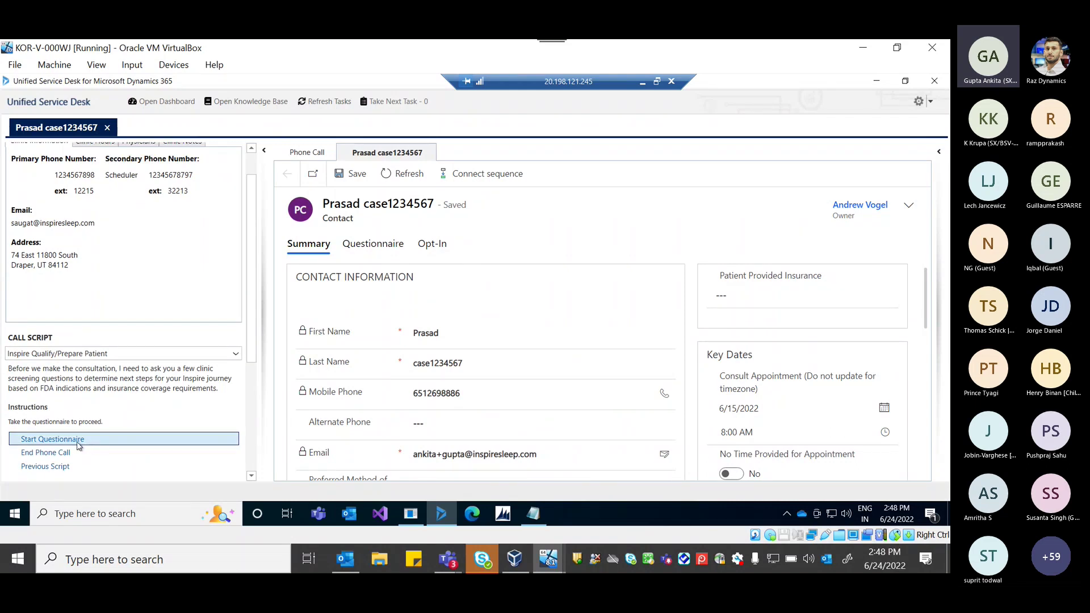
click(79, 443)
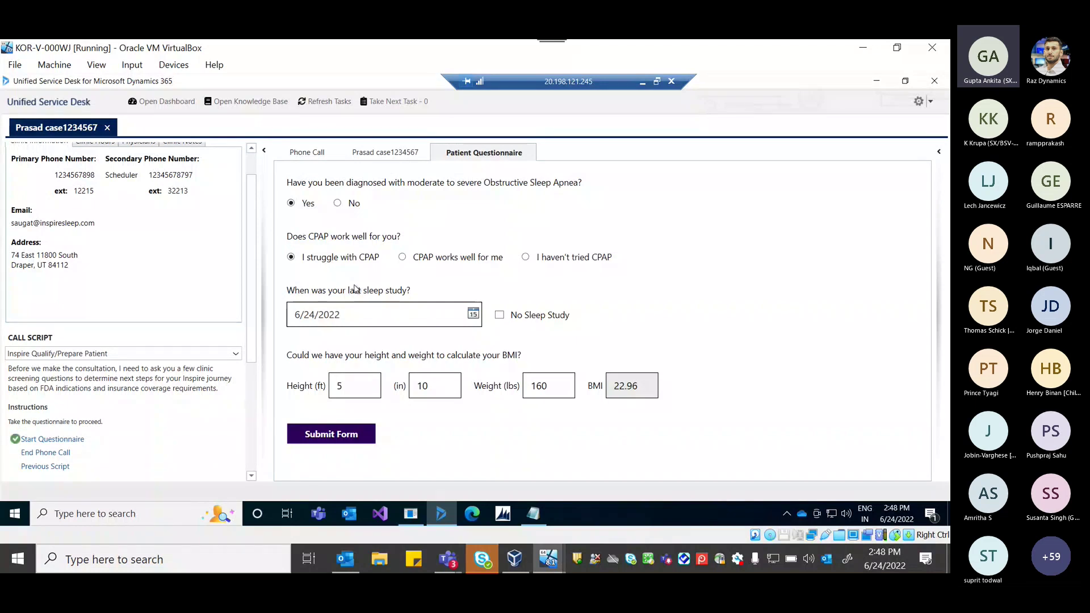
click(436, 385)
key(BackSpace)
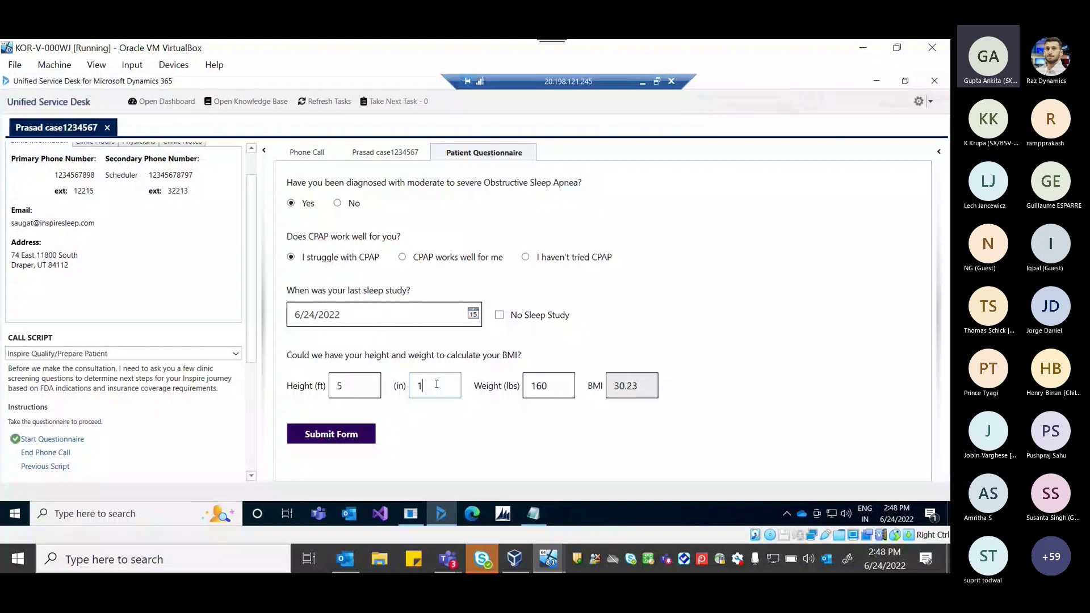
click(341, 435)
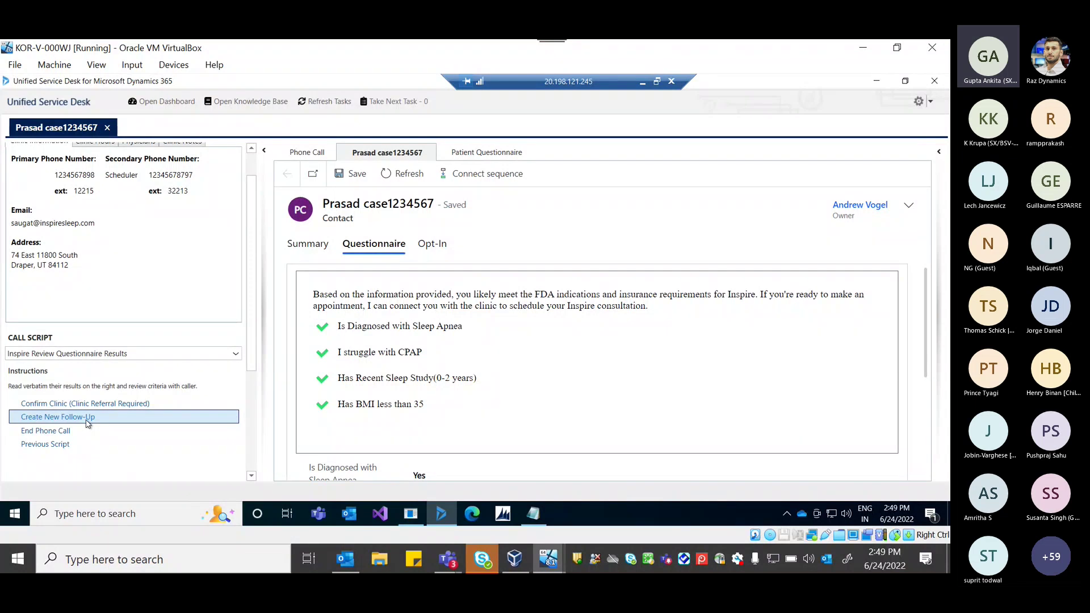
click(88, 423)
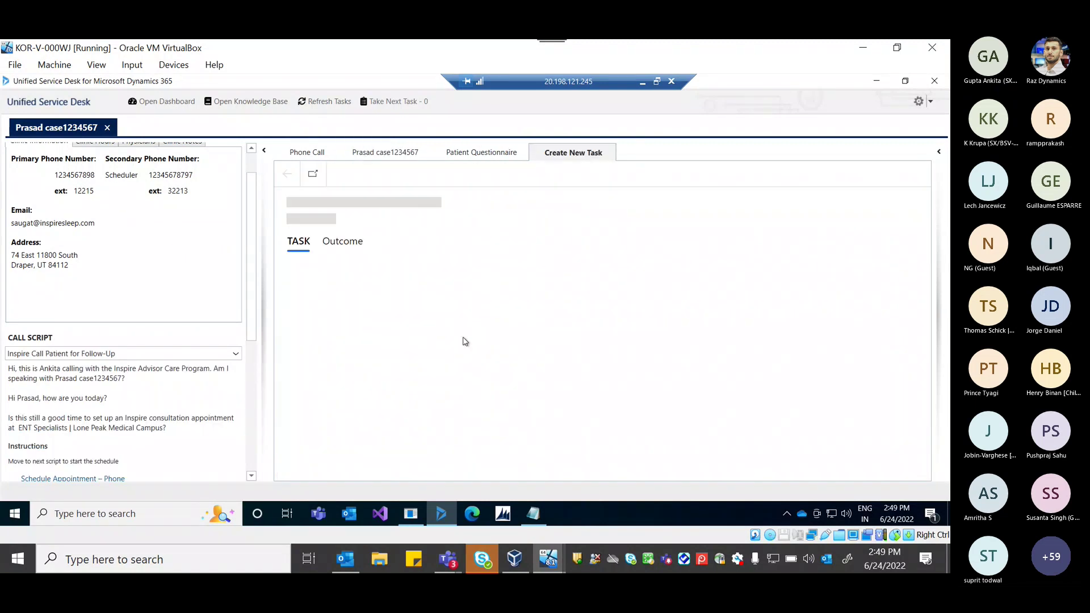
Pick June 30, 2022 as the task's Target Time and save it with Ctrl+S.
scroll(218, 326, down, 1)
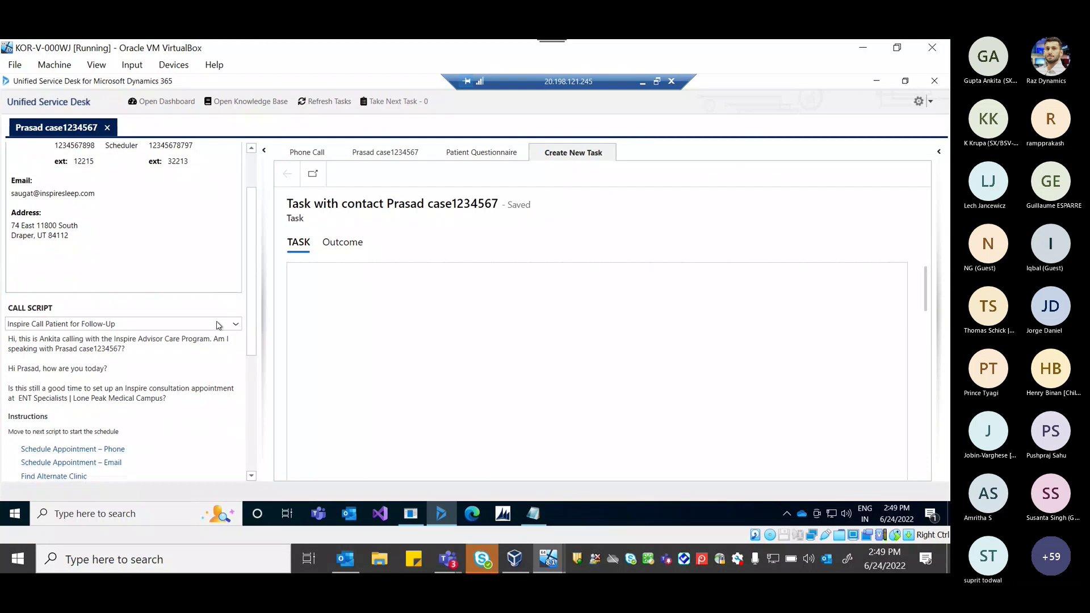
scroll(219, 325, down, 2)
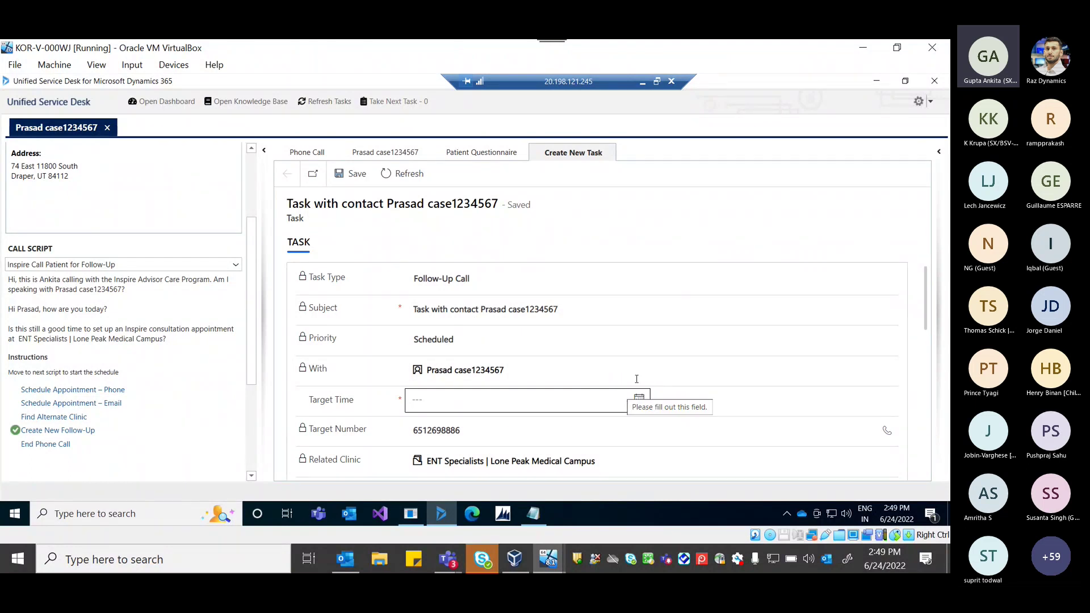
scroll(619, 398, down, 3)
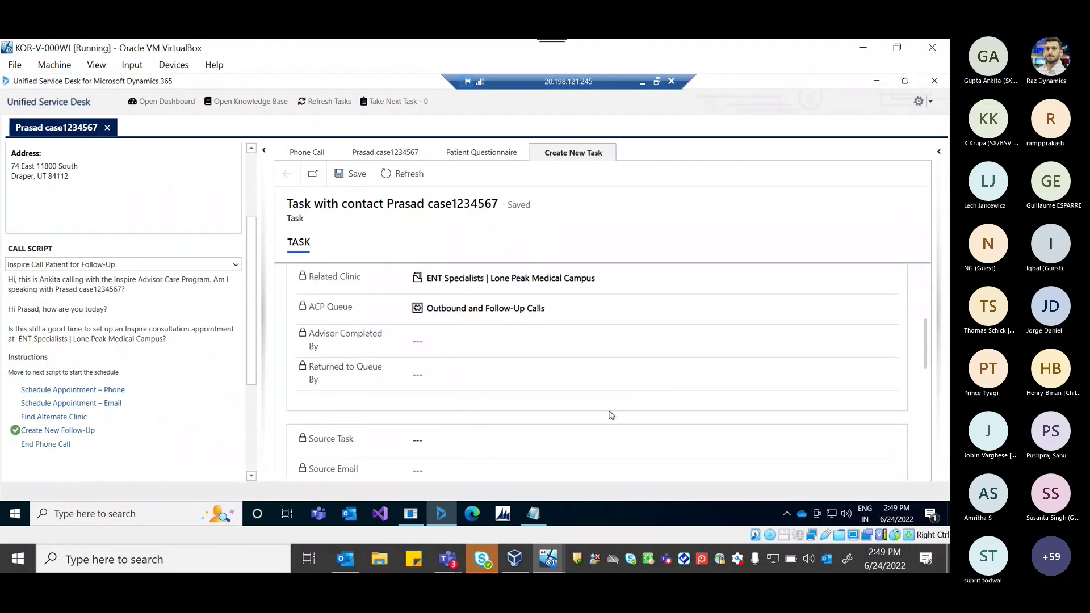
scroll(611, 415, up, 3)
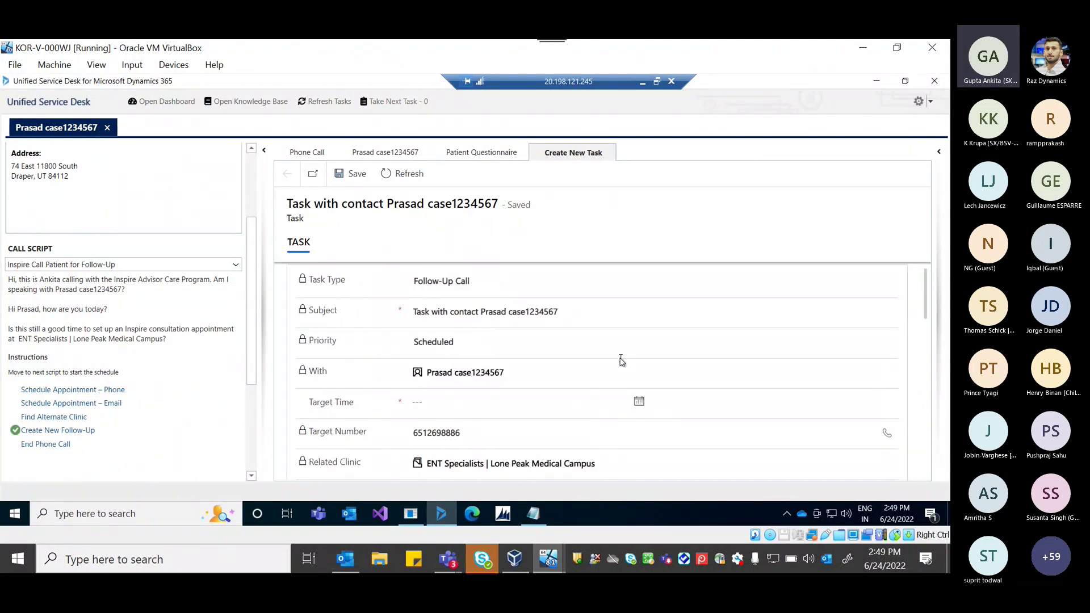
click(640, 403)
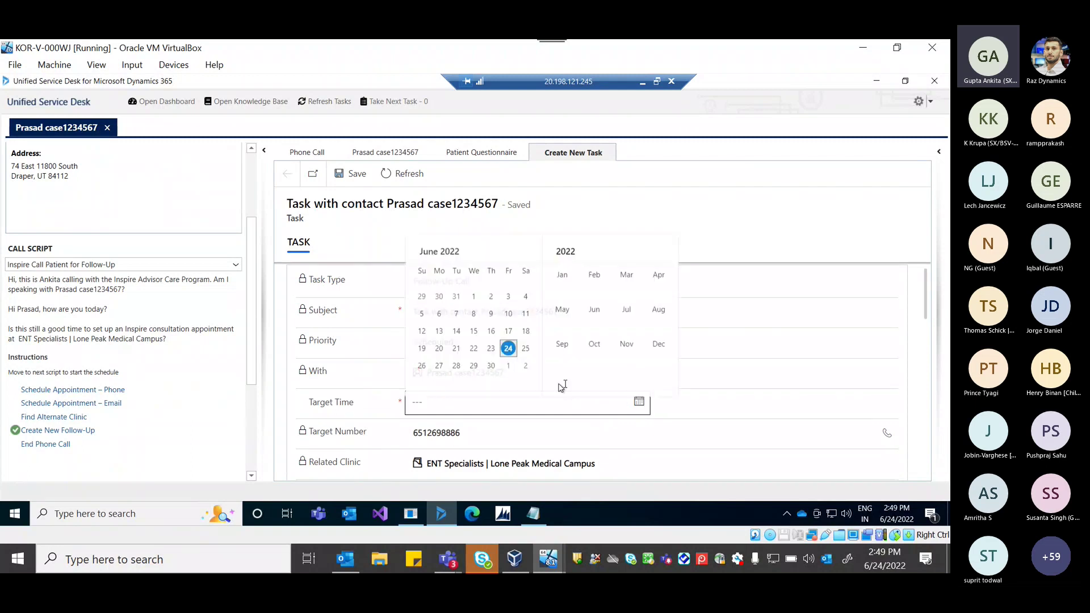
click(491, 360)
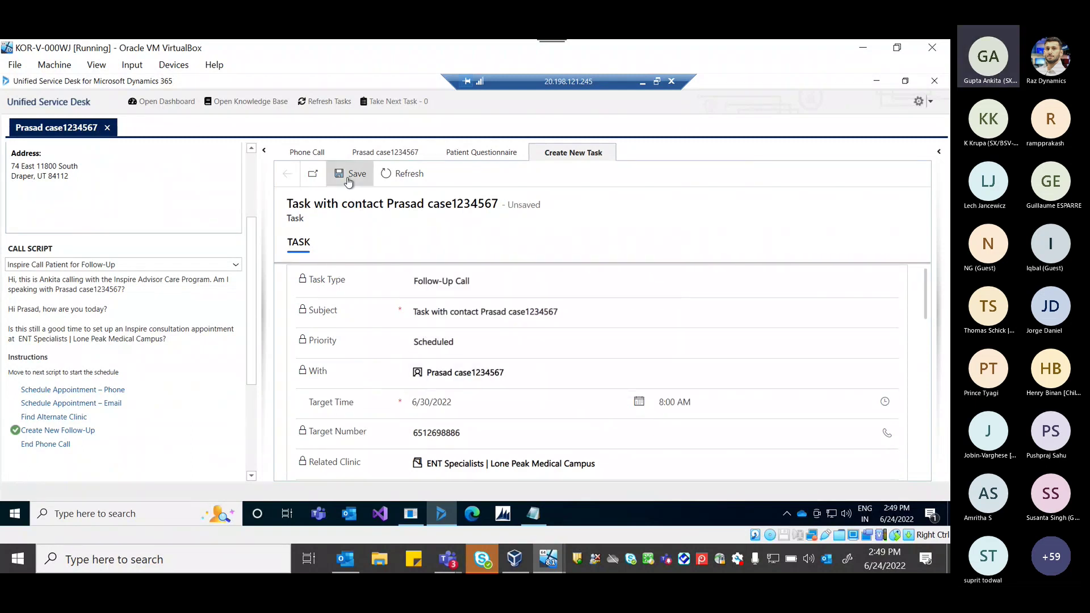
key(ctrl+s)
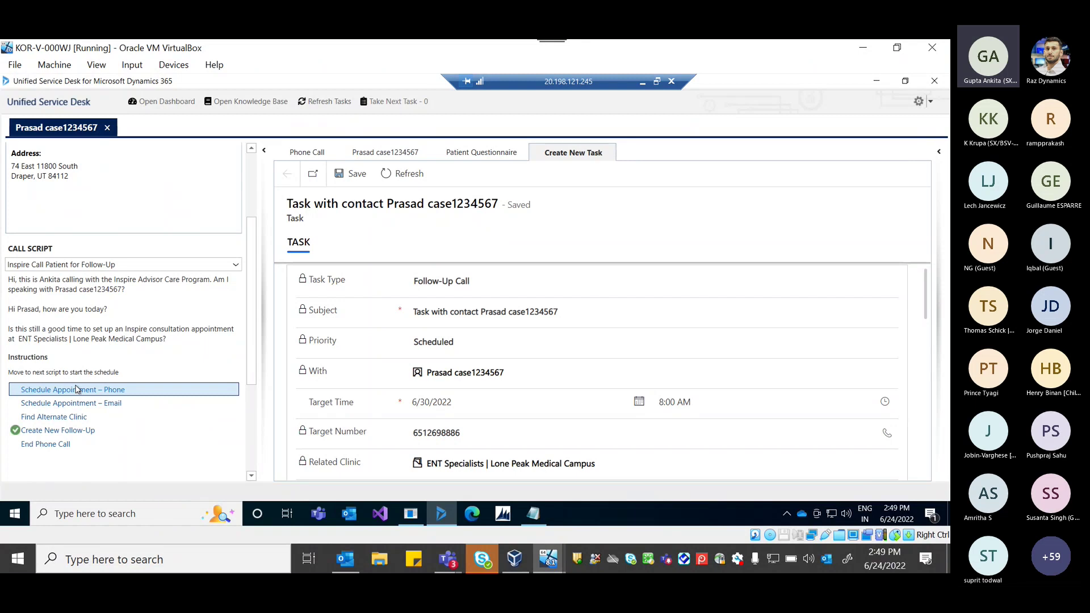
Show the current clinic's details in the side panel and scroll through them.
click(76, 389)
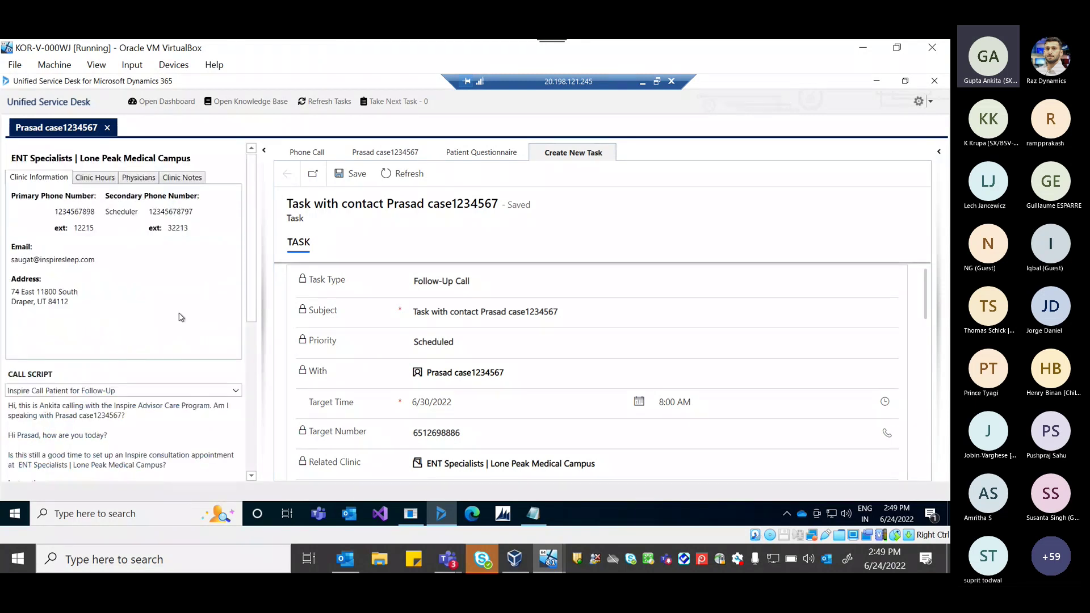
scroll(181, 317, down, 2)
scroll(165, 412, down, 2)
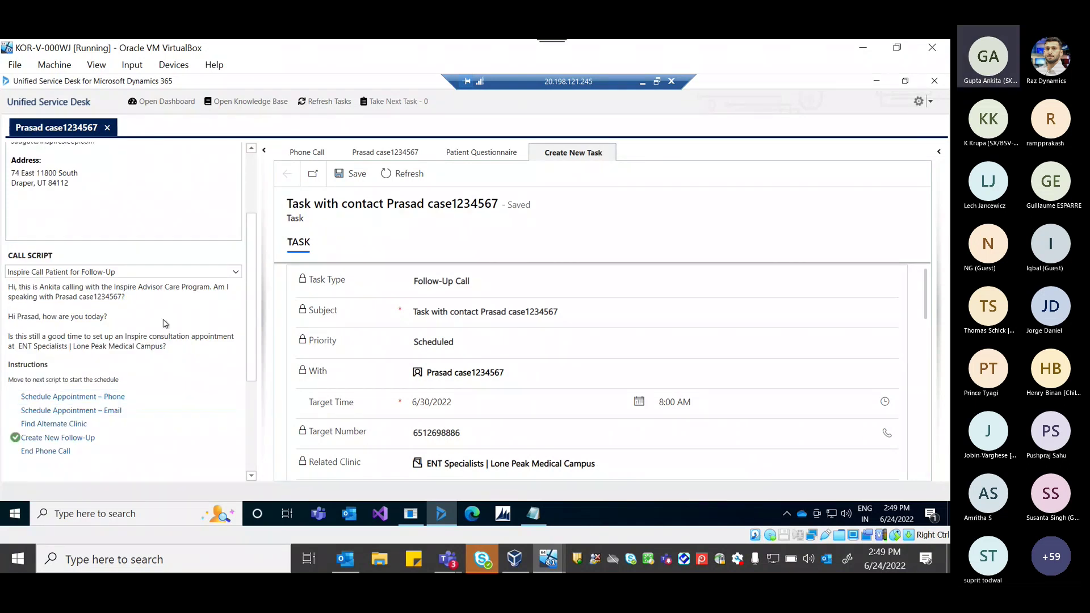
scroll(123, 272, up, 4)
scroll(128, 279, down, 3)
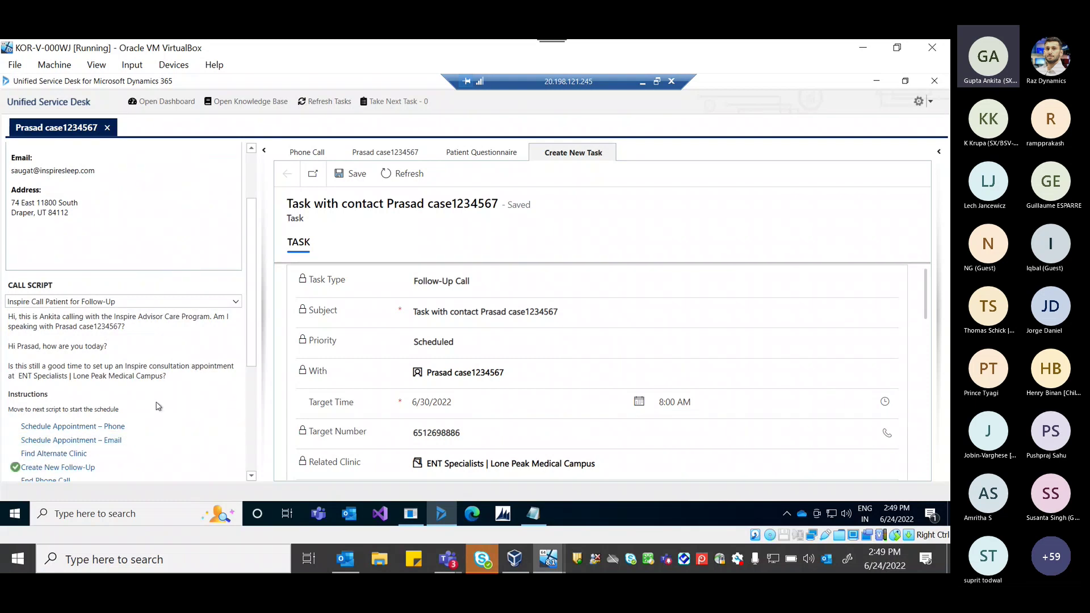
scroll(158, 407, down, 1)
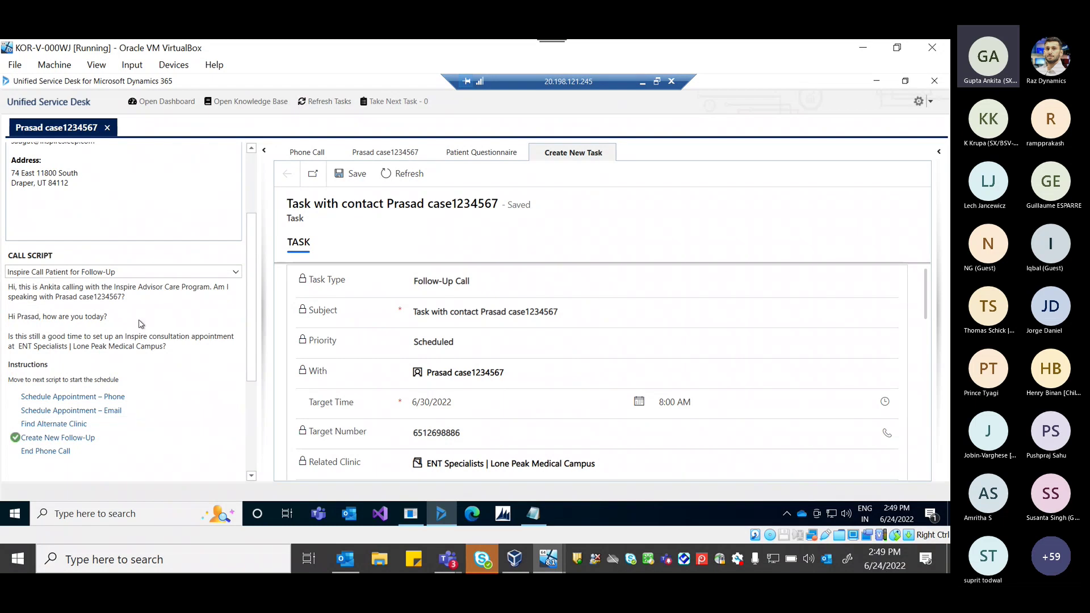
scroll(140, 324, up, 4)
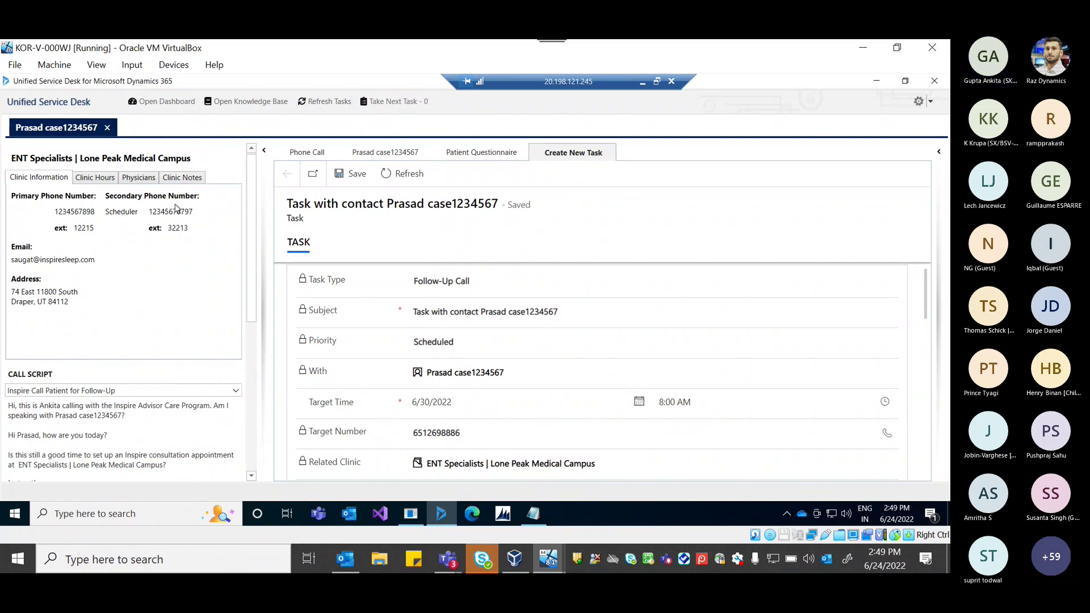
Review the clinic's hours, physicians and notes, then find alternate clinics near ZIP 55421.
click(98, 181)
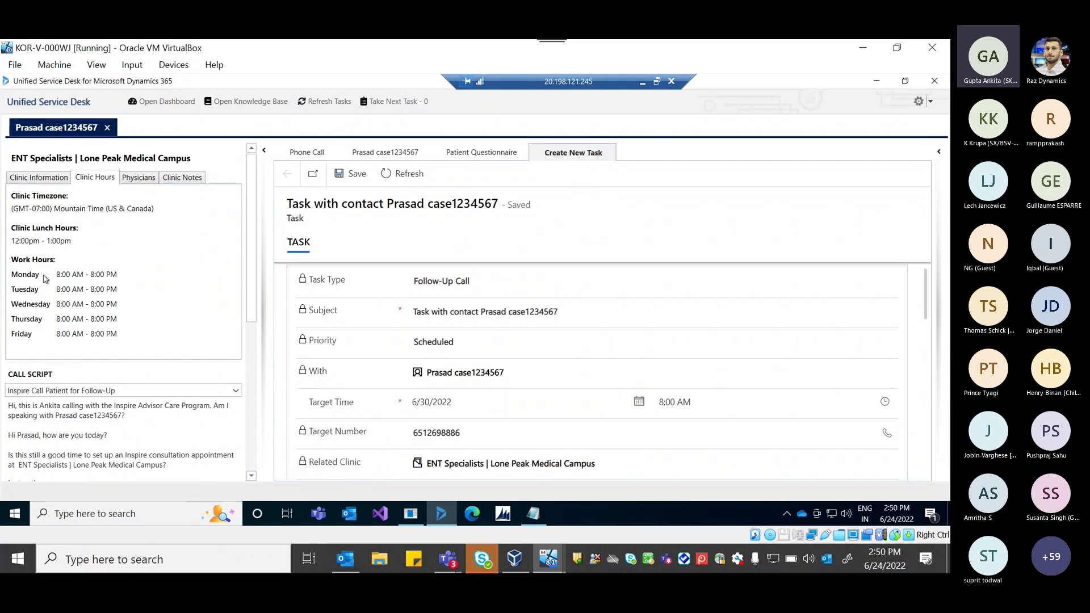
click(125, 185)
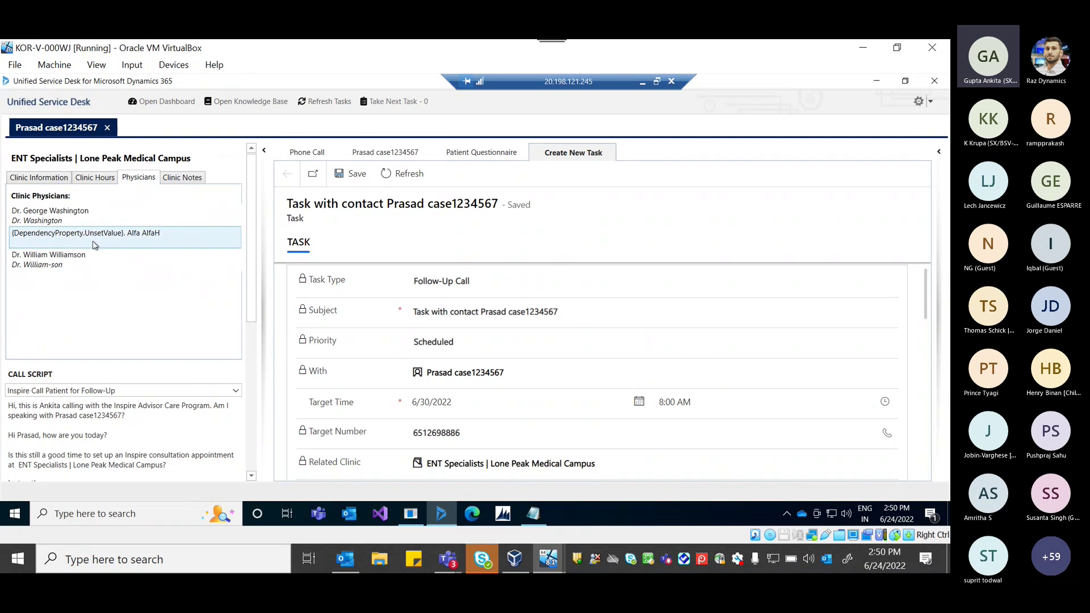
click(177, 184)
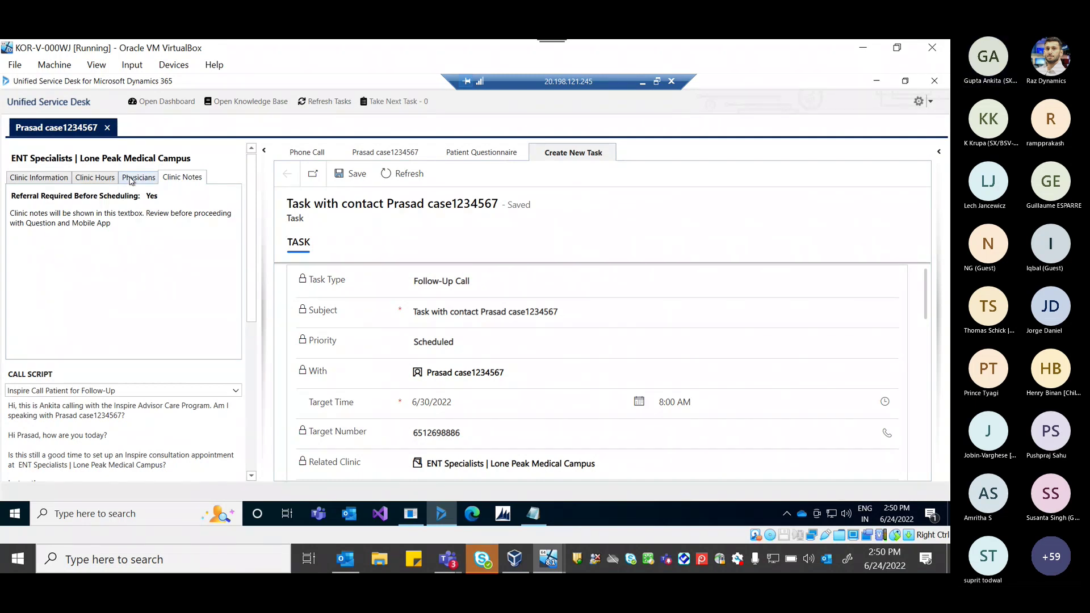
click(131, 179)
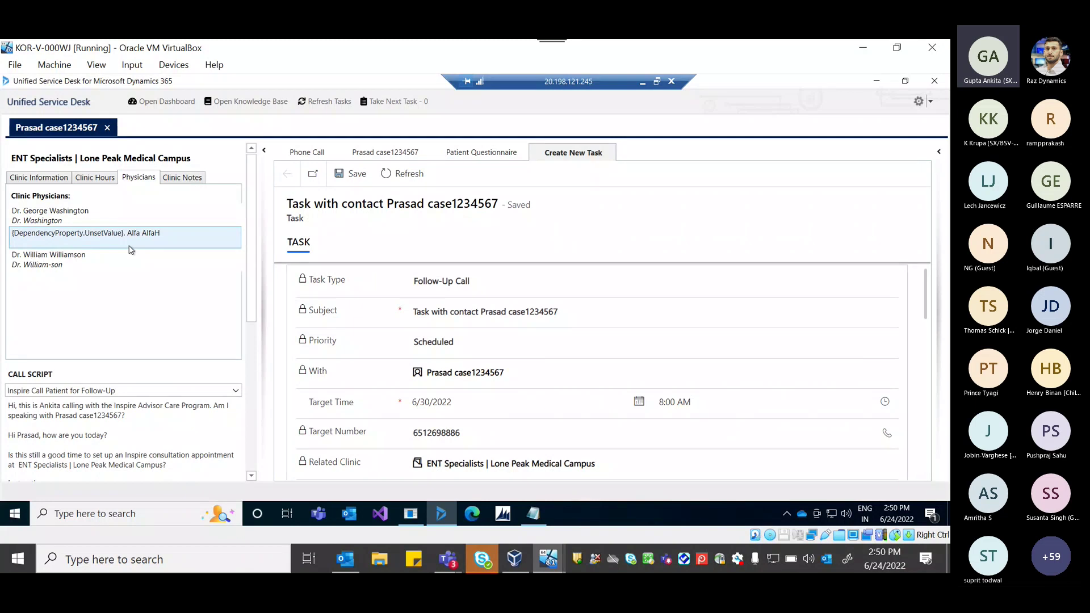
drag(252, 298, 253, 383)
click(88, 398)
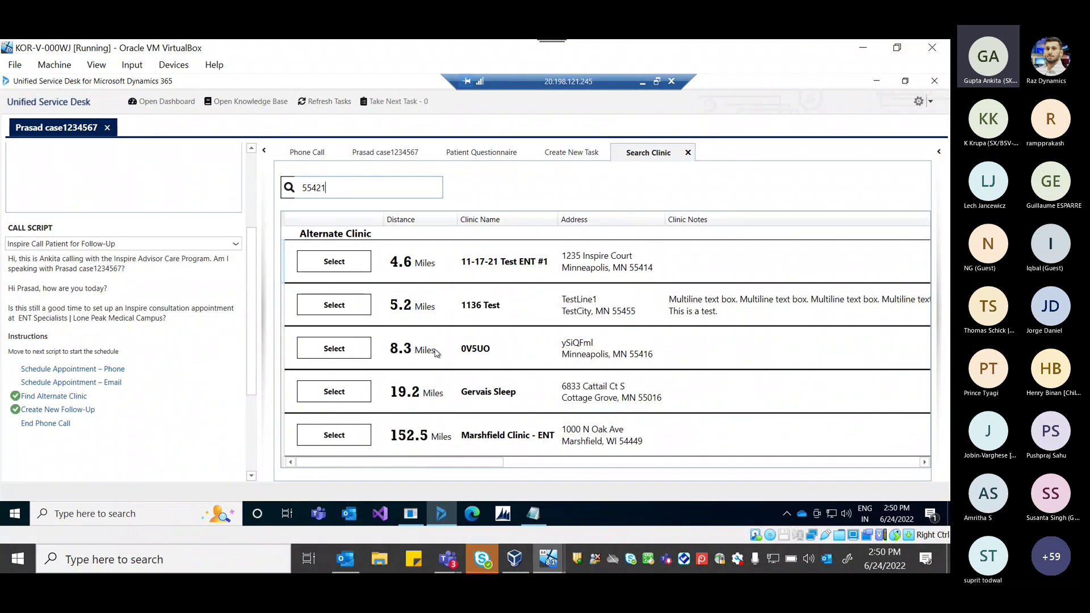
Select Marshfield Clinic - ENT from the Search Clinic results.
scroll(631, 478, right, 1)
scroll(631, 478, right, 5)
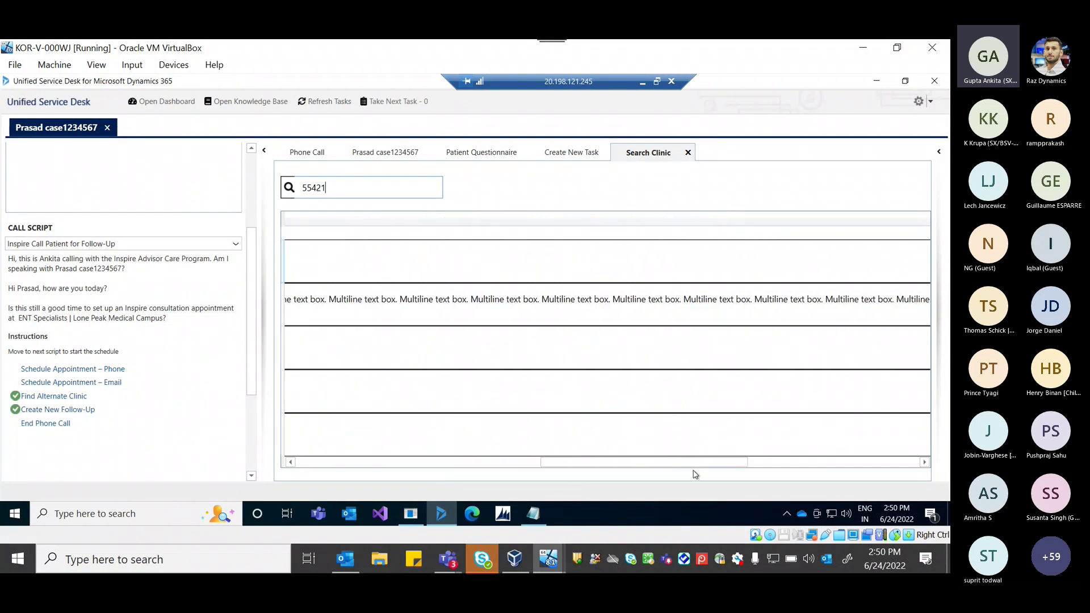
scroll(299, 470, left, 8)
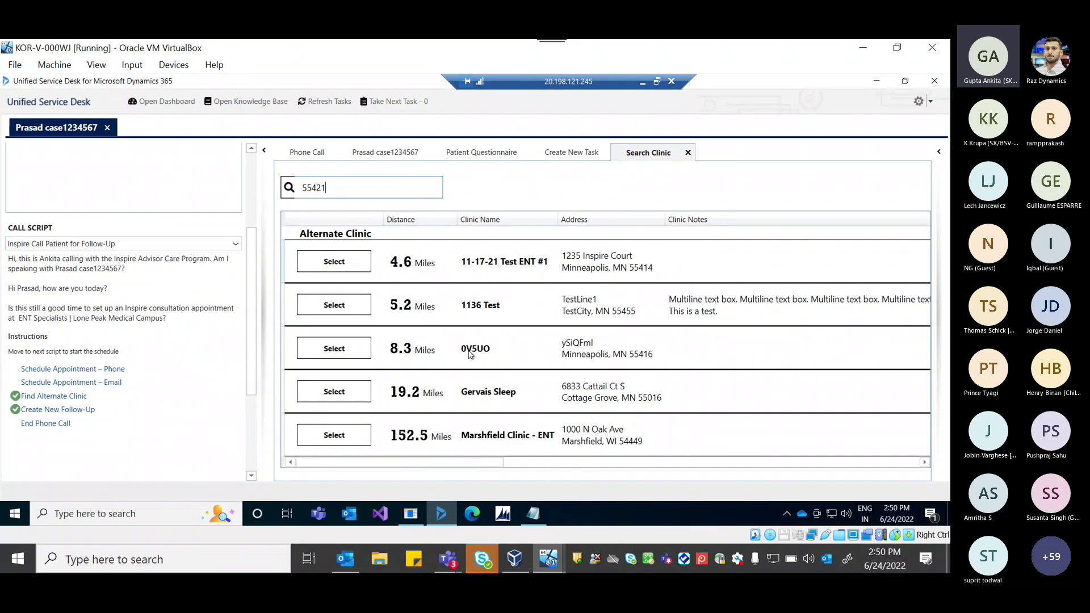
click(331, 442)
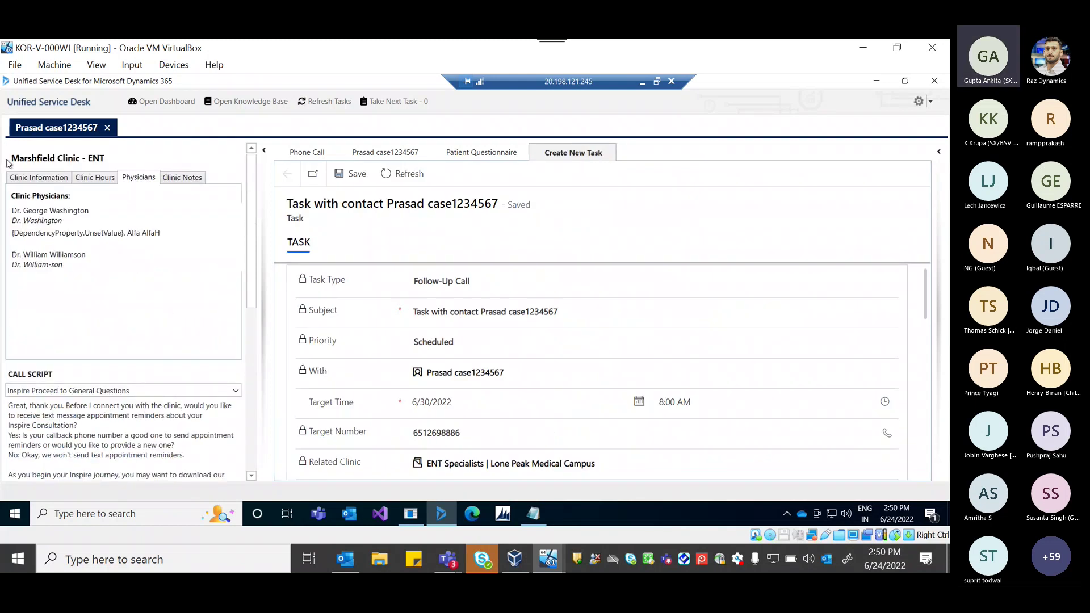
Browse Marshfield Clinic - ENT's contact details, hours, physicians and notes tabs.
click(32, 180)
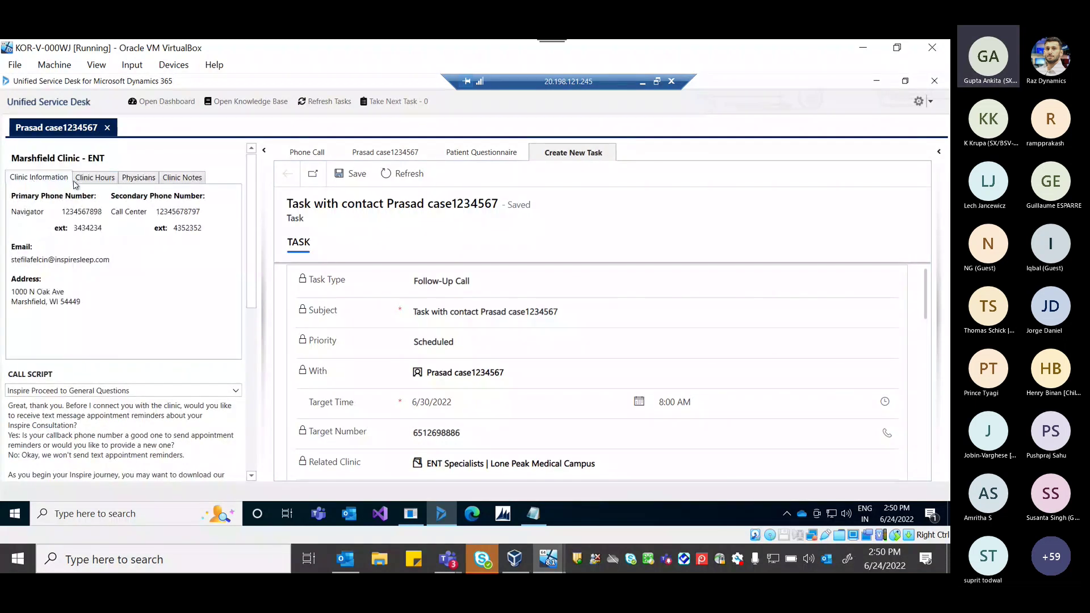
click(93, 181)
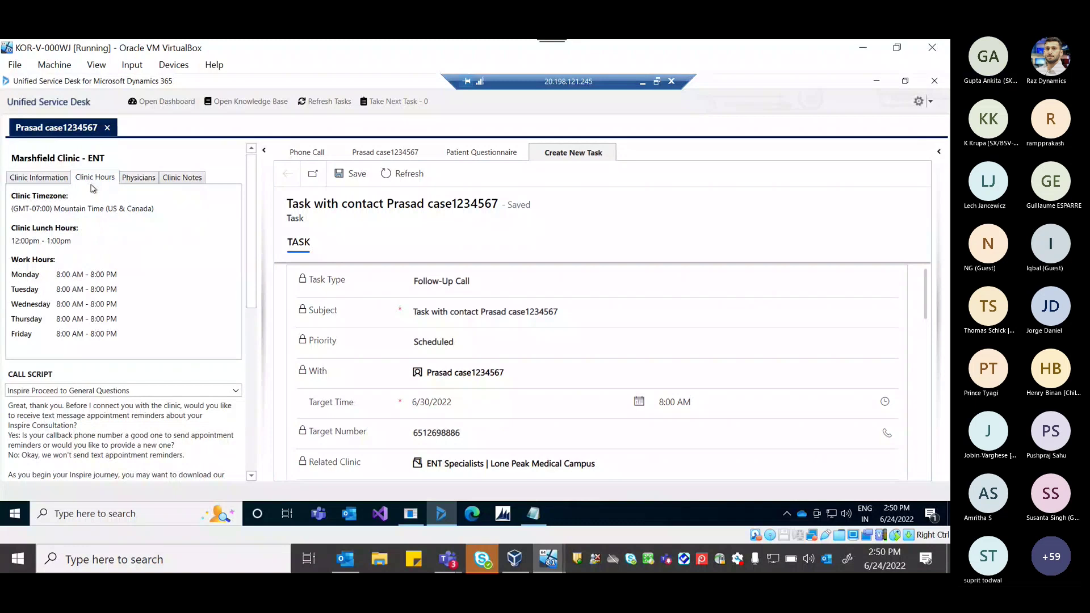
click(139, 181)
click(169, 180)
click(31, 180)
scroll(90, 292, down, 3)
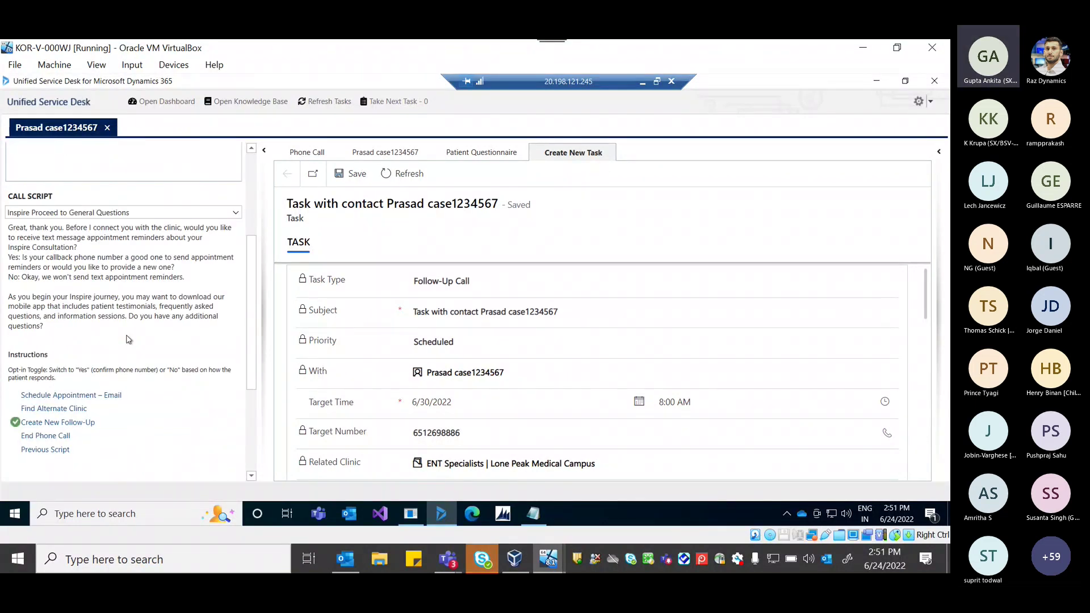
scroll(132, 338, up, 3)
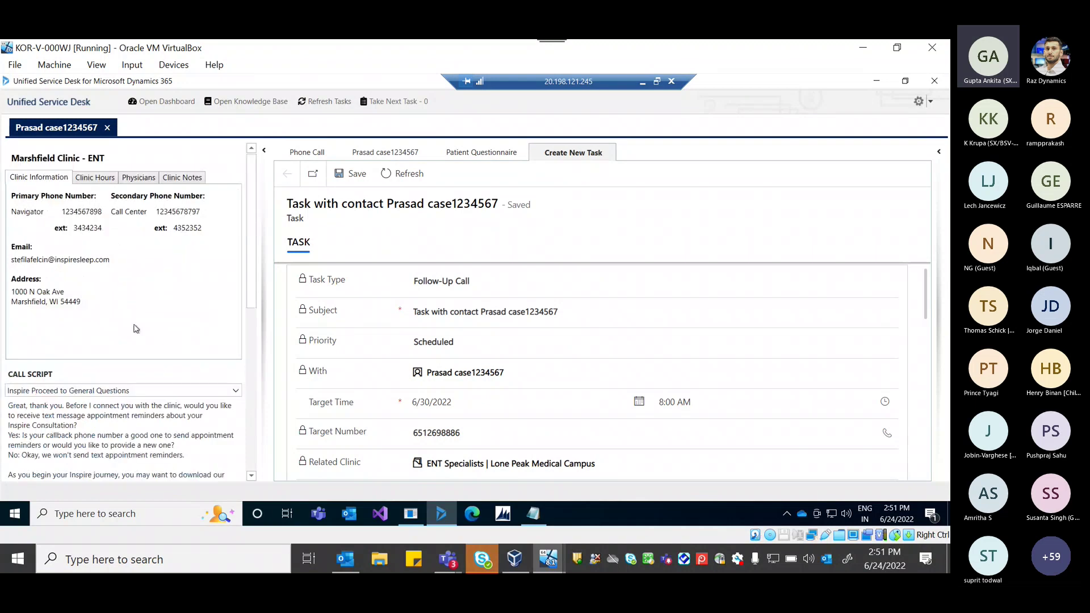
scroll(136, 329, down, 2)
Send the Marshfield Clinic - ENT appointment request email, dismiss the confirmation, and end the call.
click(73, 455)
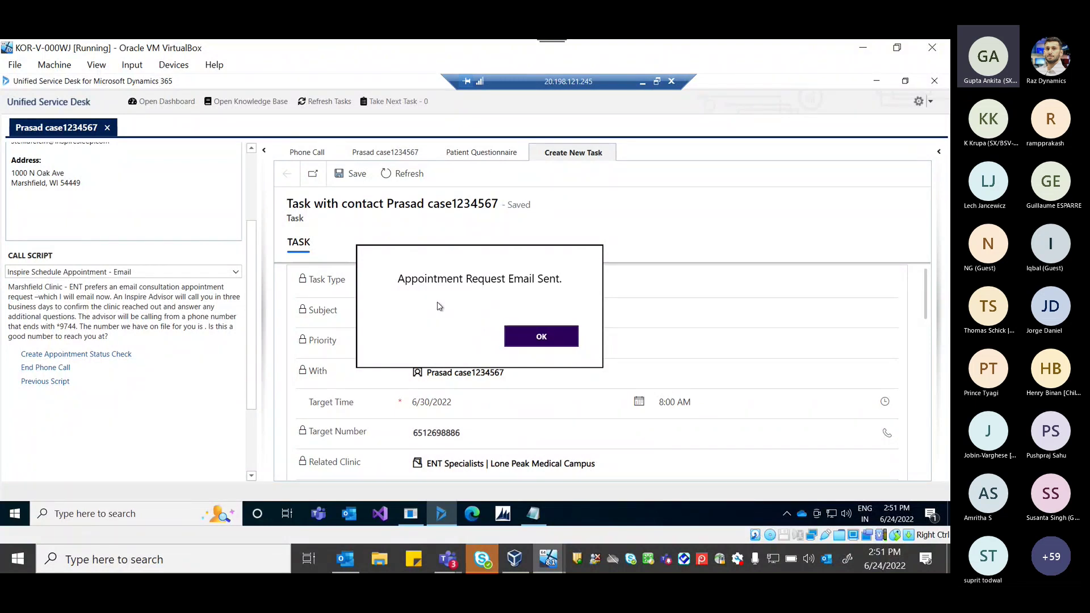
click(535, 338)
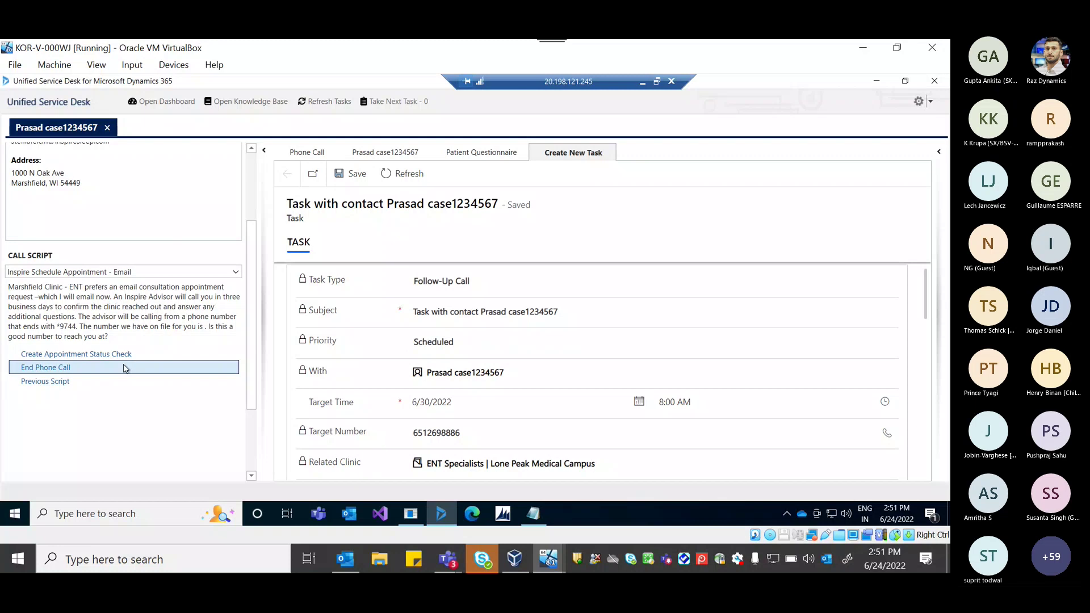
click(95, 369)
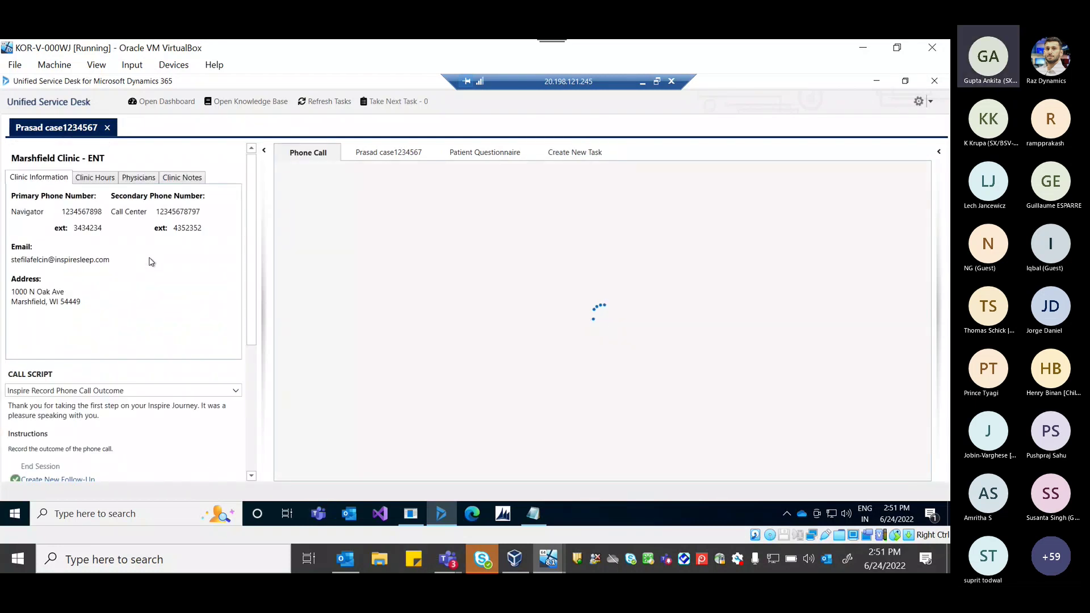
Paste a test number from Notepad into the CTI Simulator's ANI field and send the call.
click(409, 517)
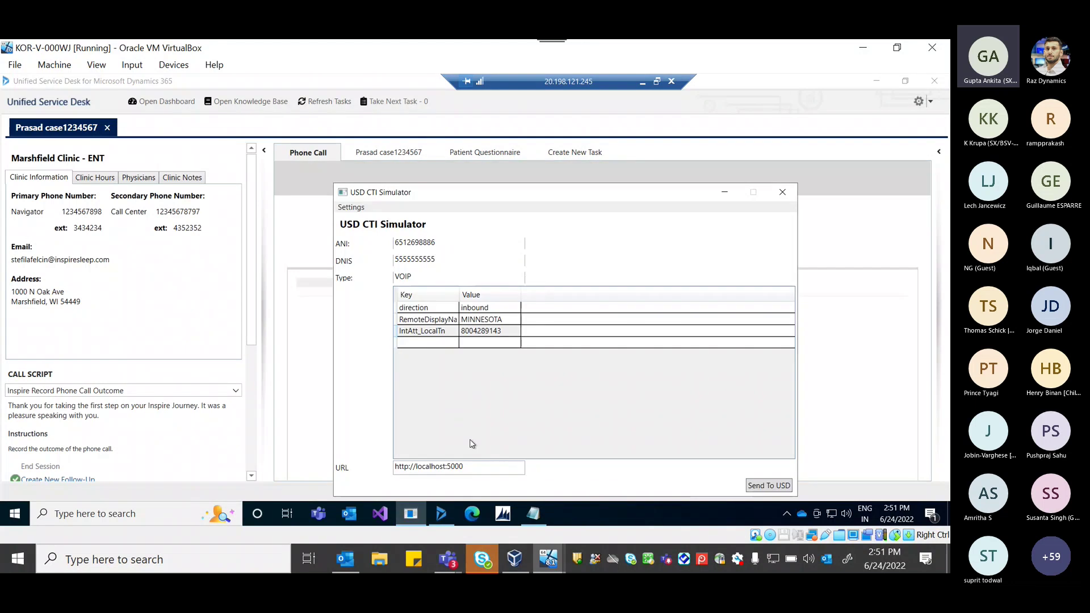
click(533, 513)
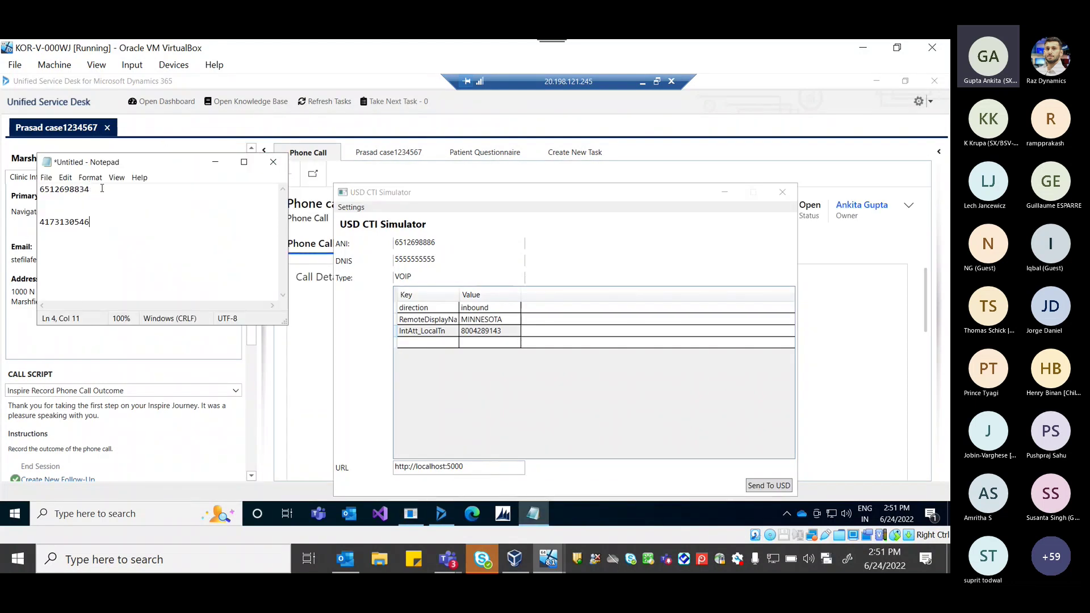
drag(103, 189, 3, 194)
key(ctrl+c)
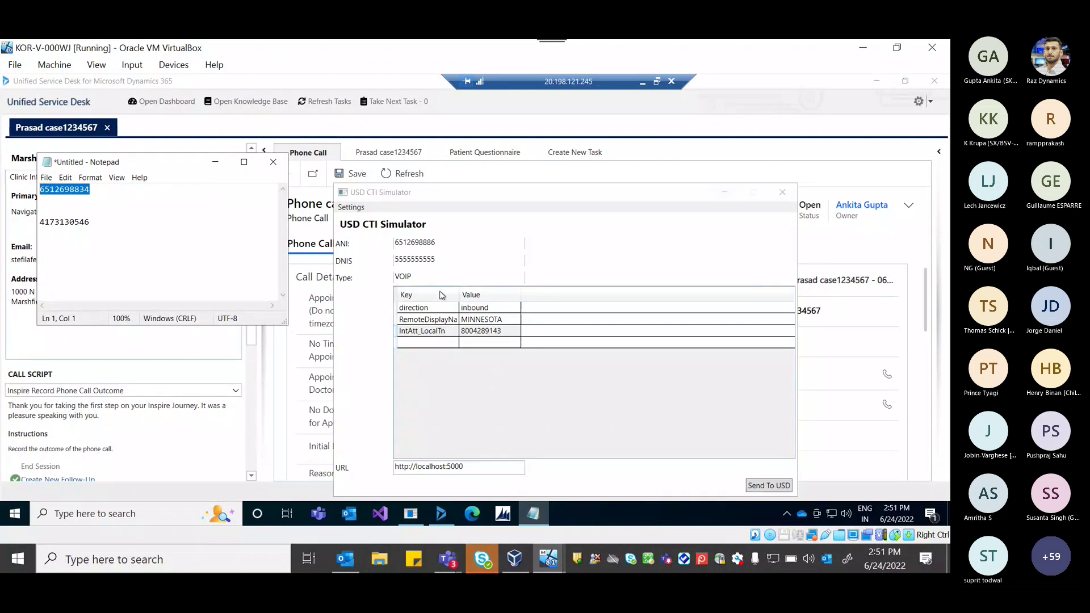
click(423, 249)
double_click(423, 248)
key(ctrl+v)
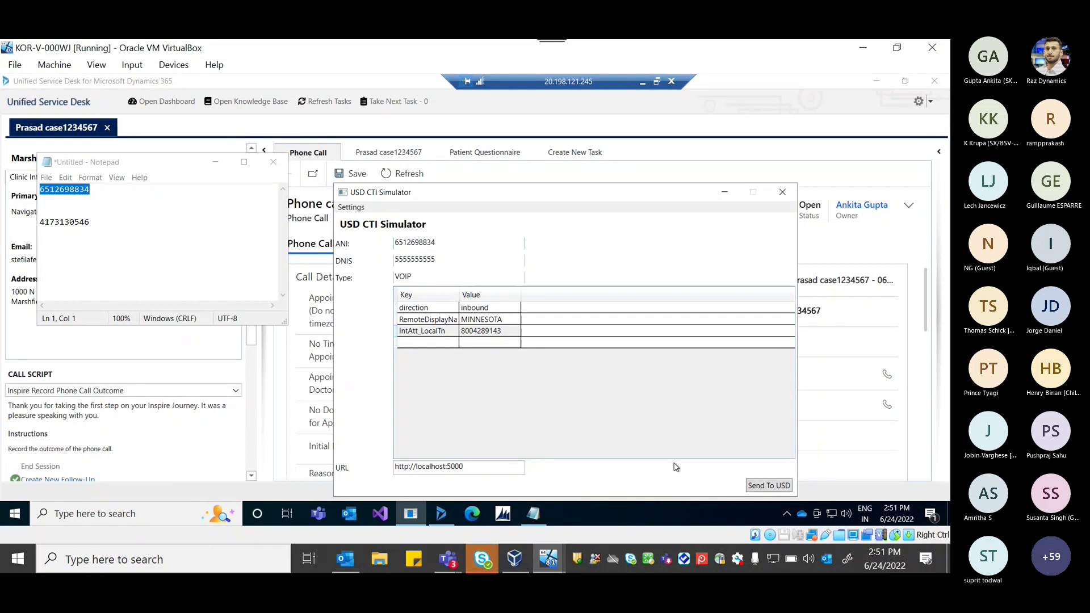
click(215, 163)
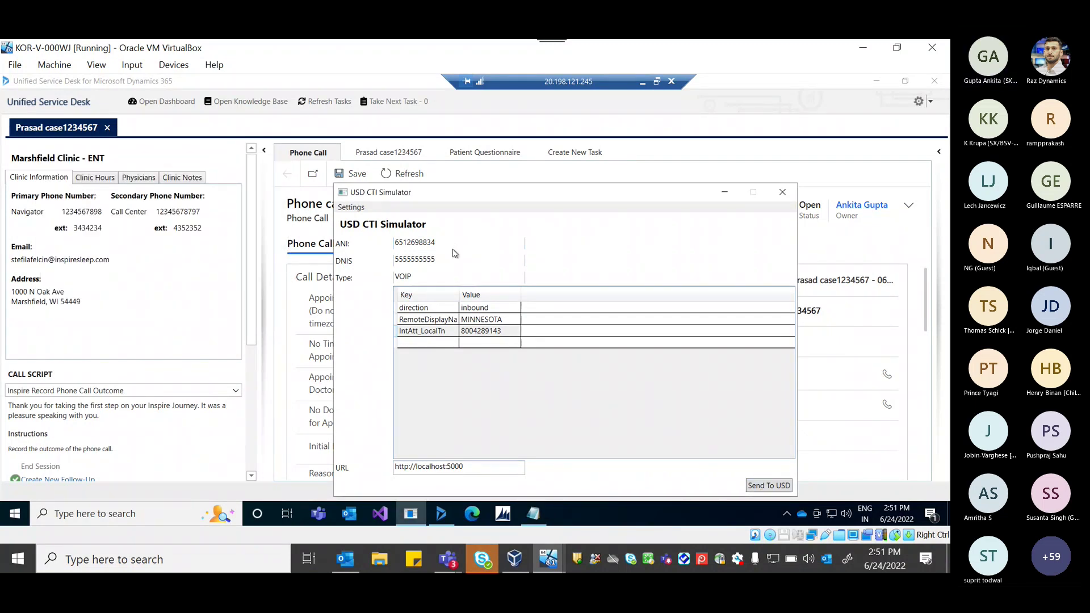
key(Return)
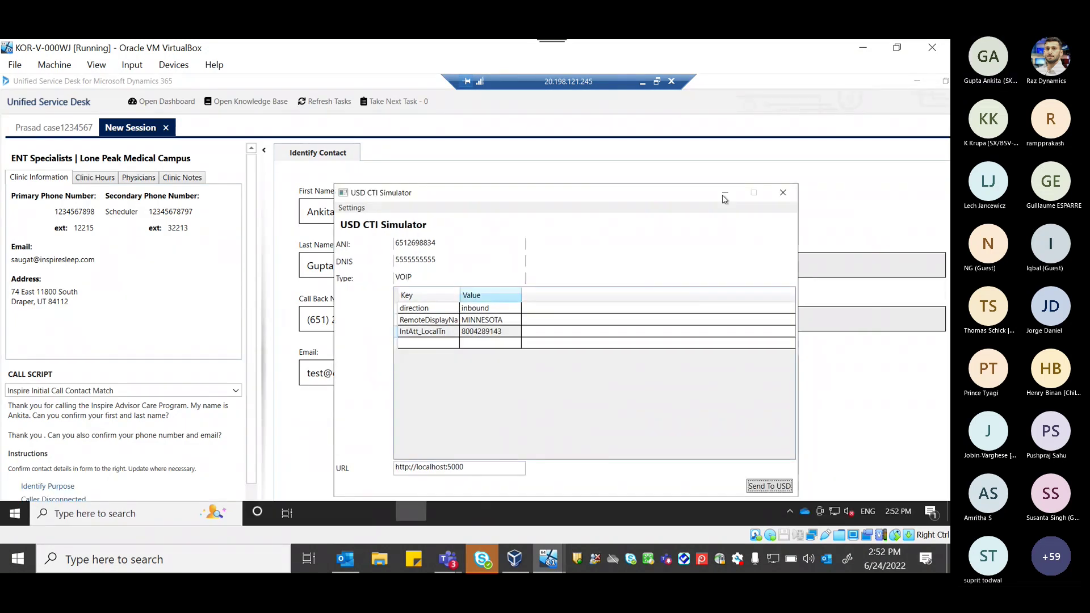
Hide the simulator, mark the new caller disconnected, and switch between the two session tabs.
click(724, 194)
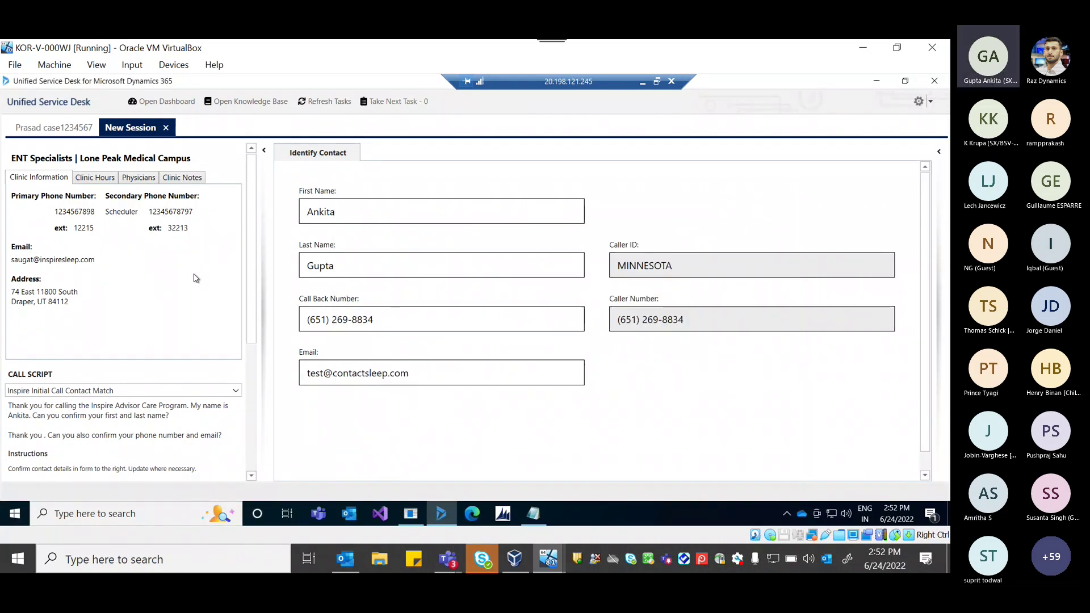
scroll(196, 278, down, 3)
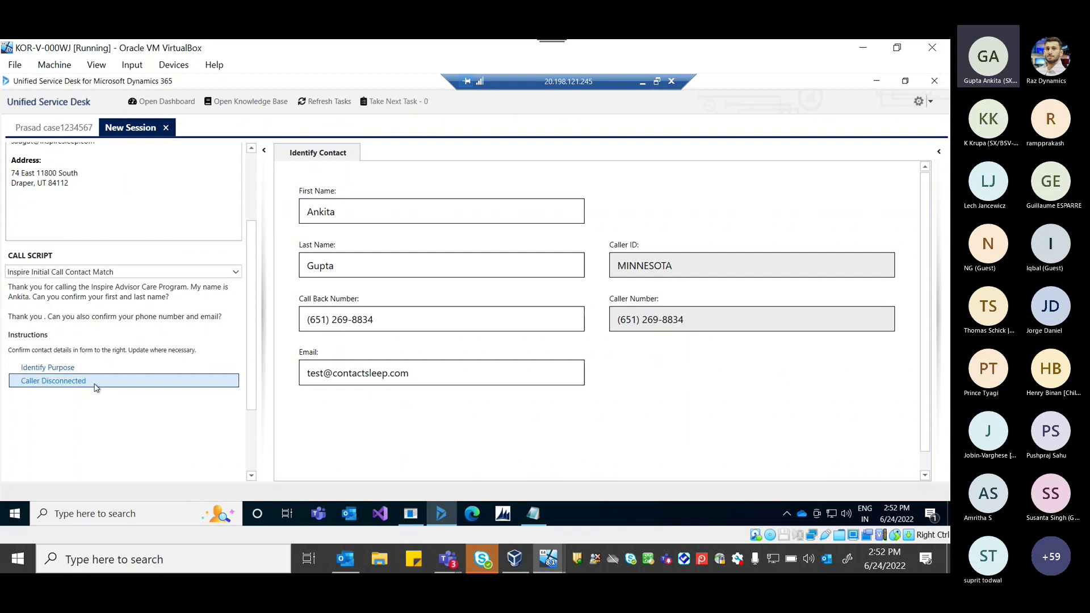
click(95, 382)
click(74, 128)
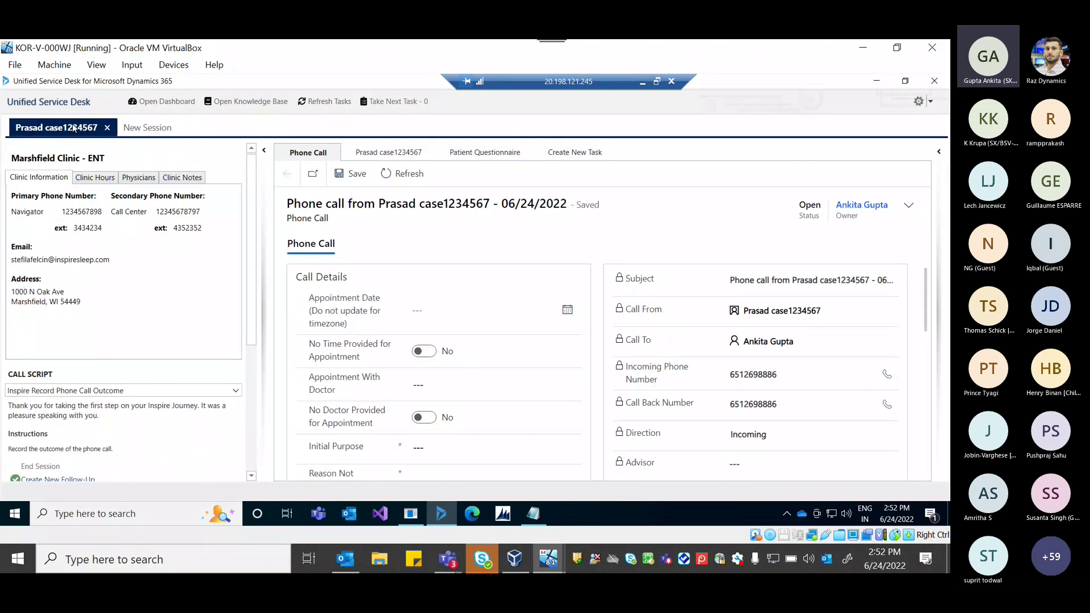
click(141, 129)
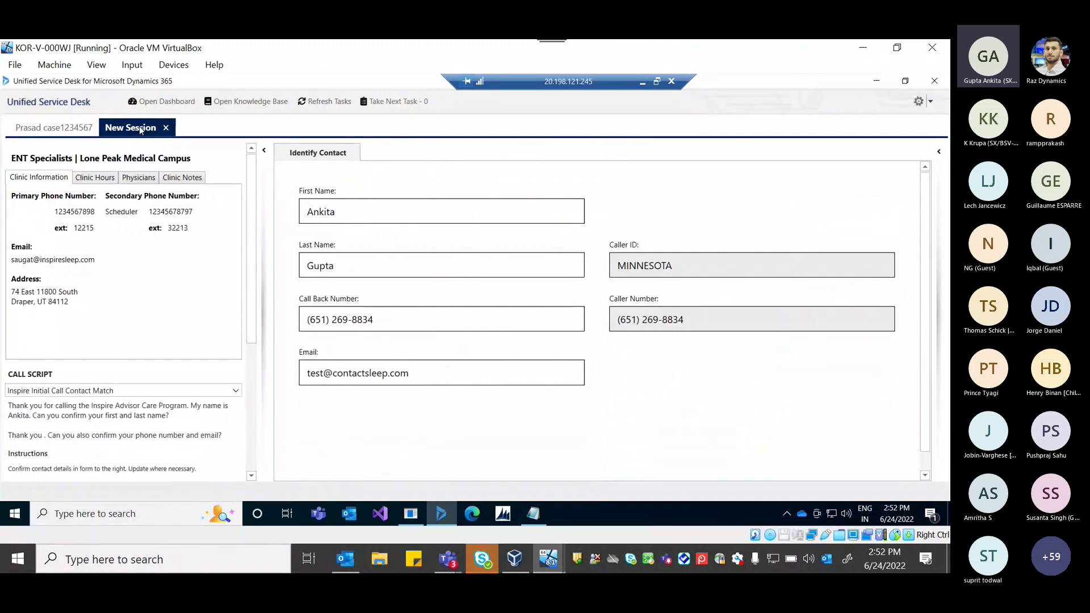
click(35, 129)
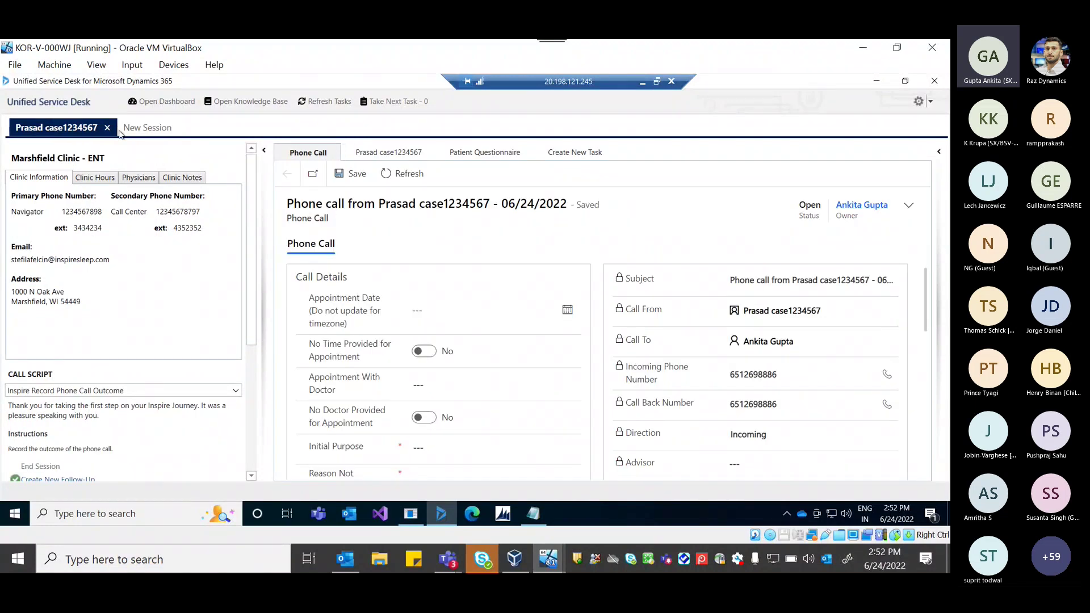
click(142, 129)
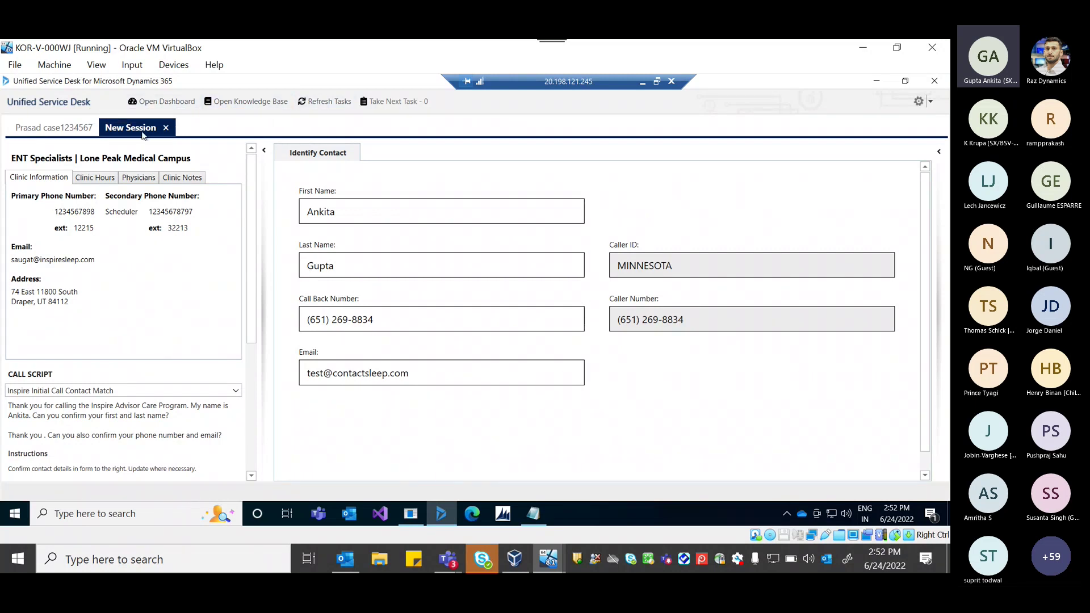
End the new session as Caller Disconnected and send a fresh simulated call from the CTI Simulator.
click(32, 128)
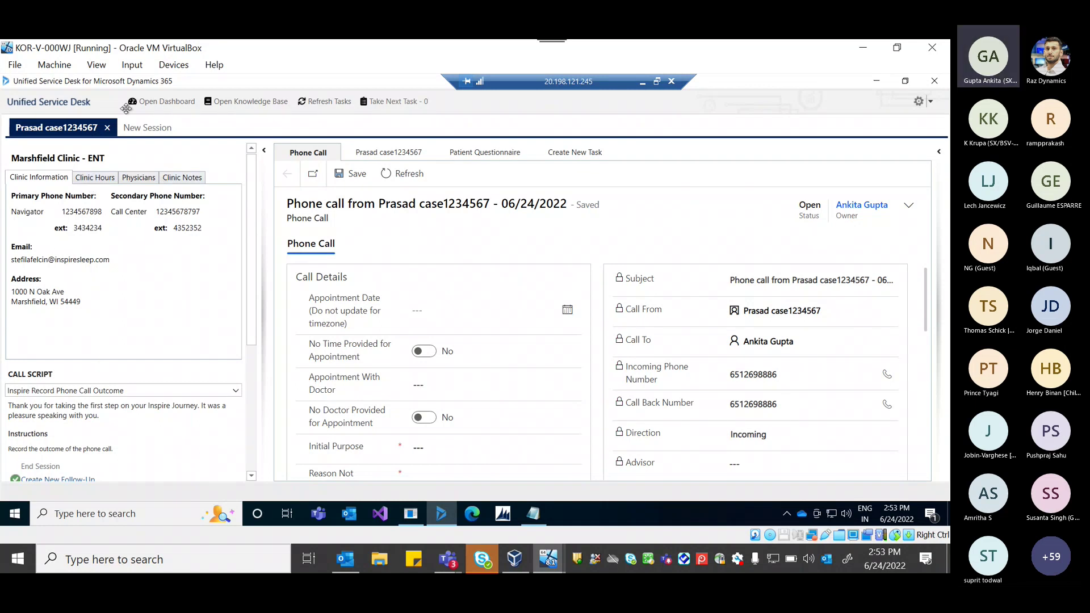
click(145, 128)
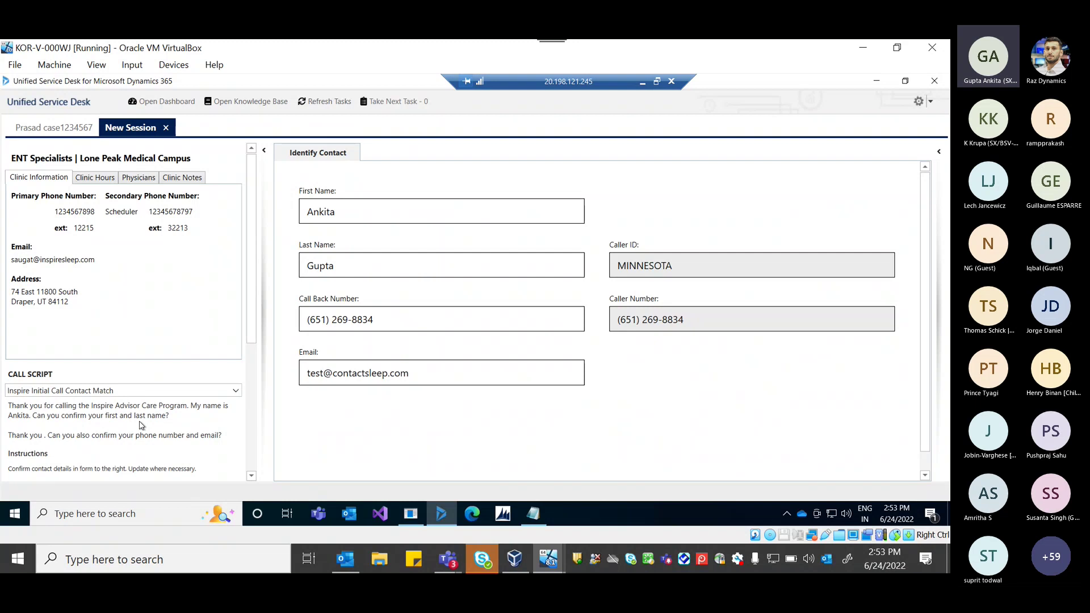
scroll(141, 425, down, 2)
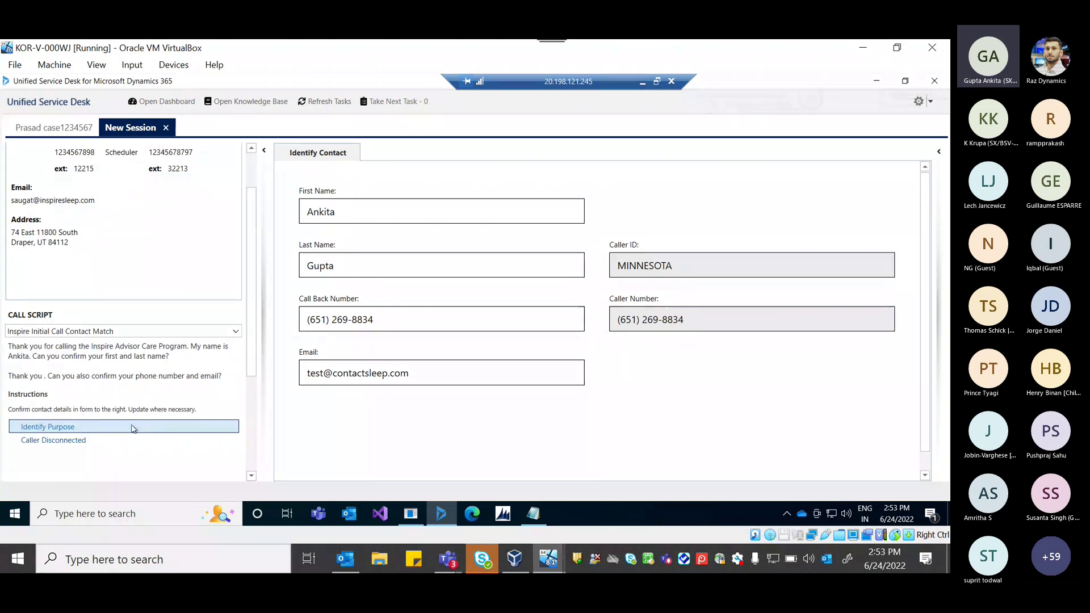
click(82, 440)
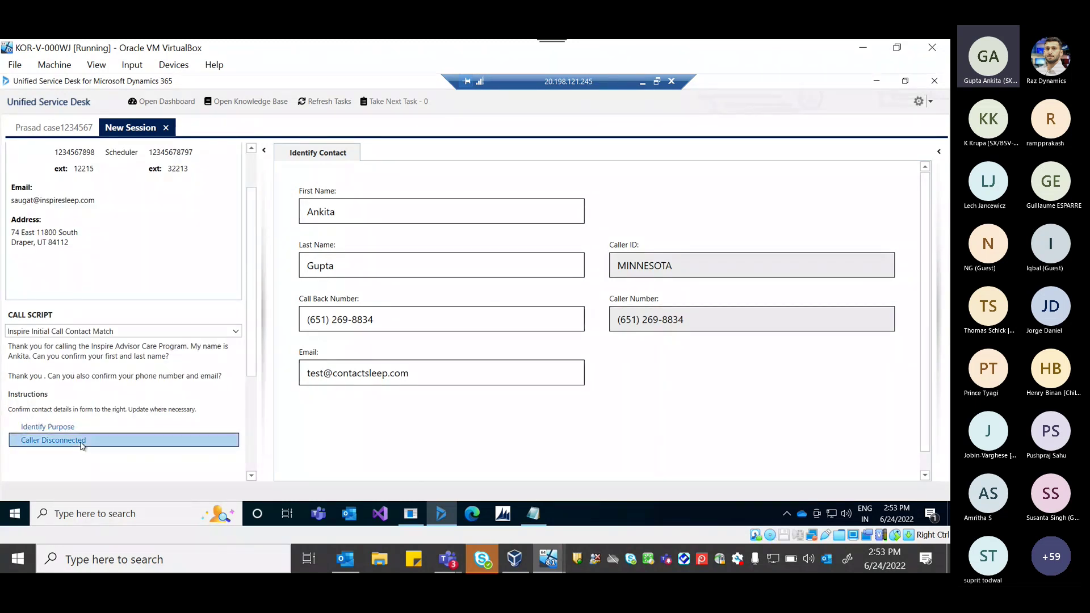
click(419, 512)
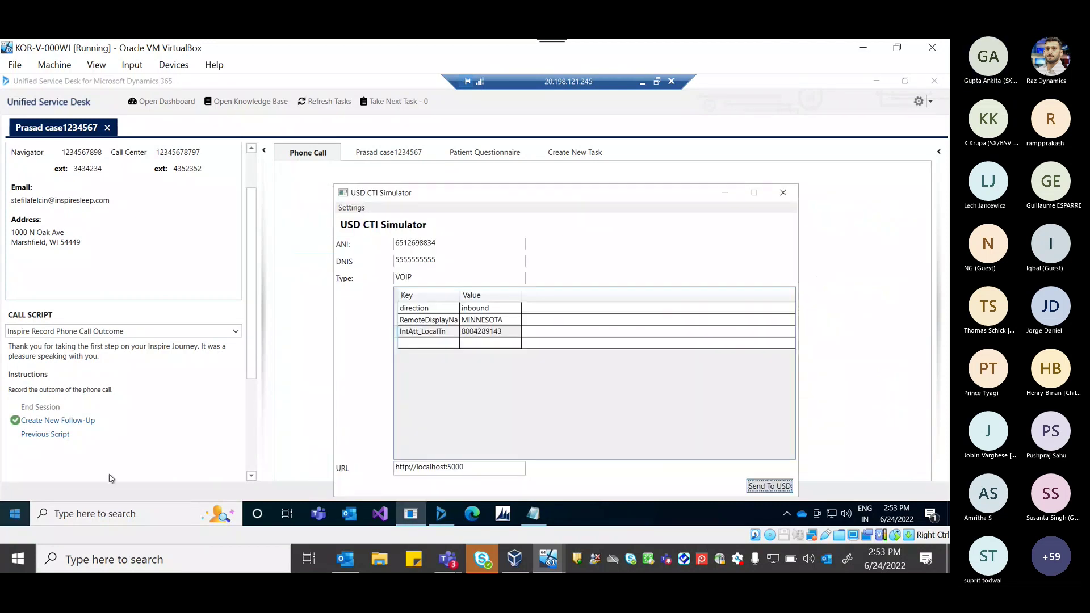
click(159, 457)
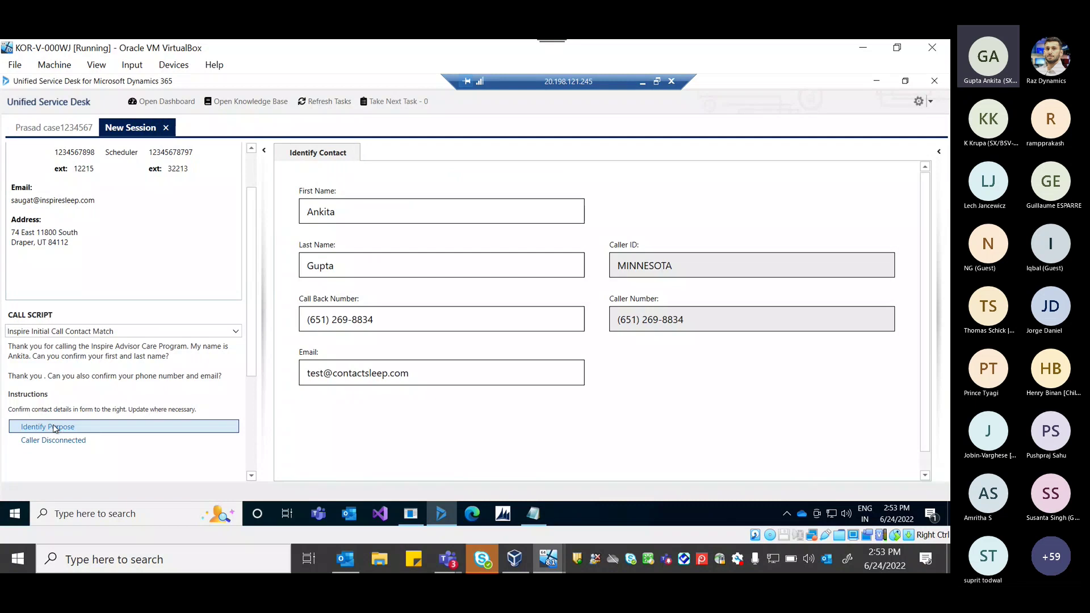
Set the call purpose to Set Up Consultation and attempt Qualify Patient to reveal required fields.
click(55, 427)
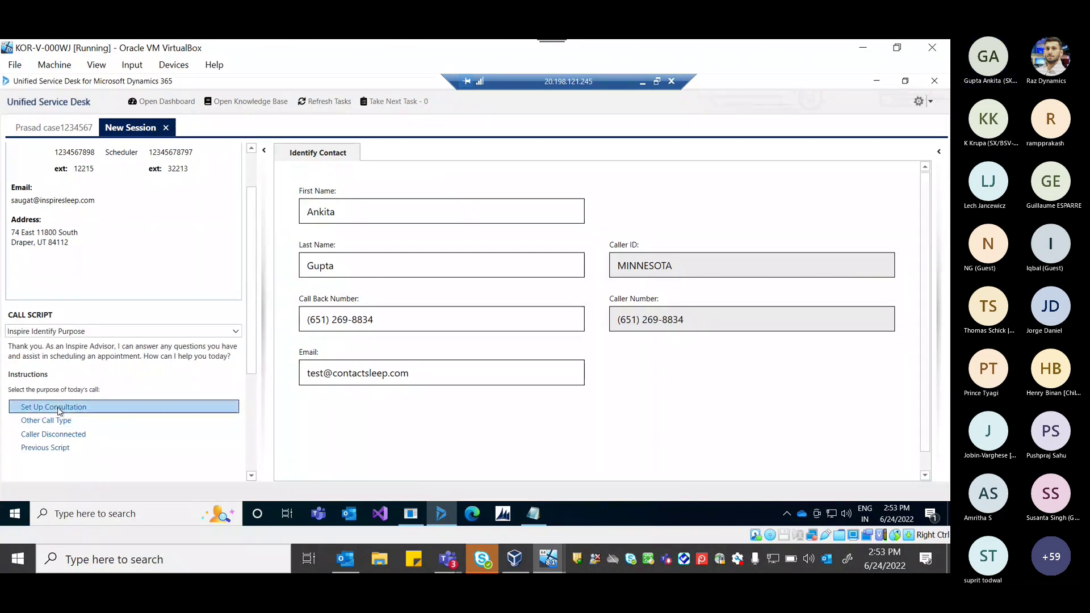
click(57, 407)
click(52, 429)
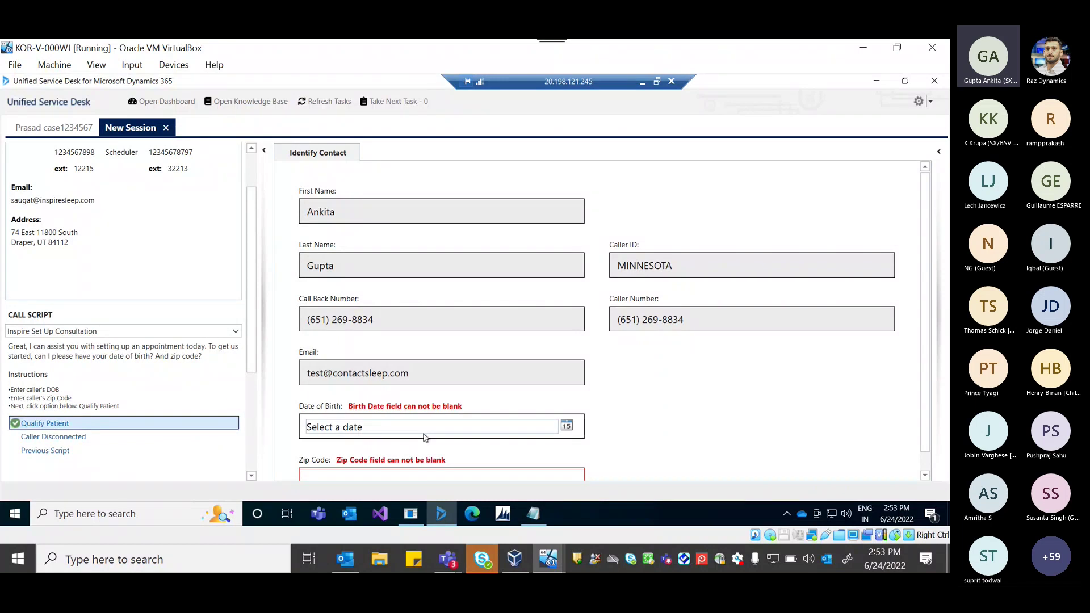
scroll(426, 437, down, 1)
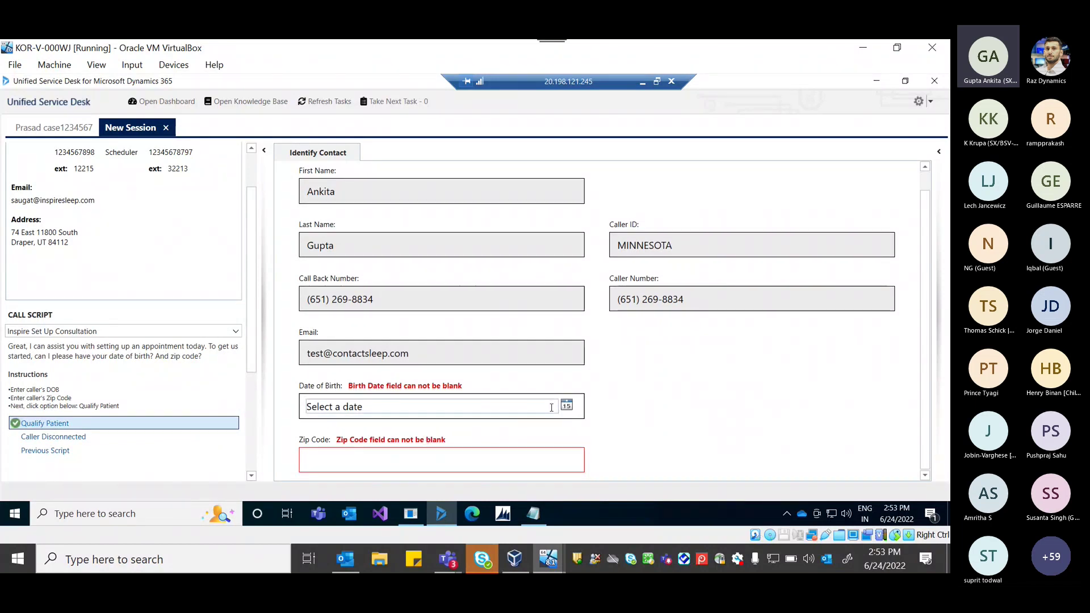
click(552, 408)
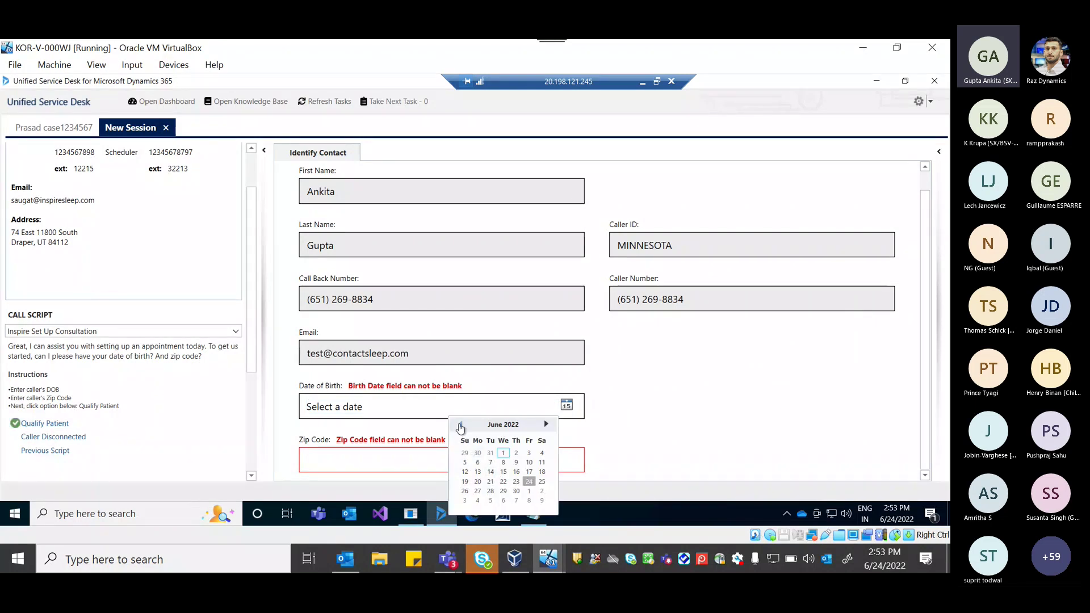
click(511, 425)
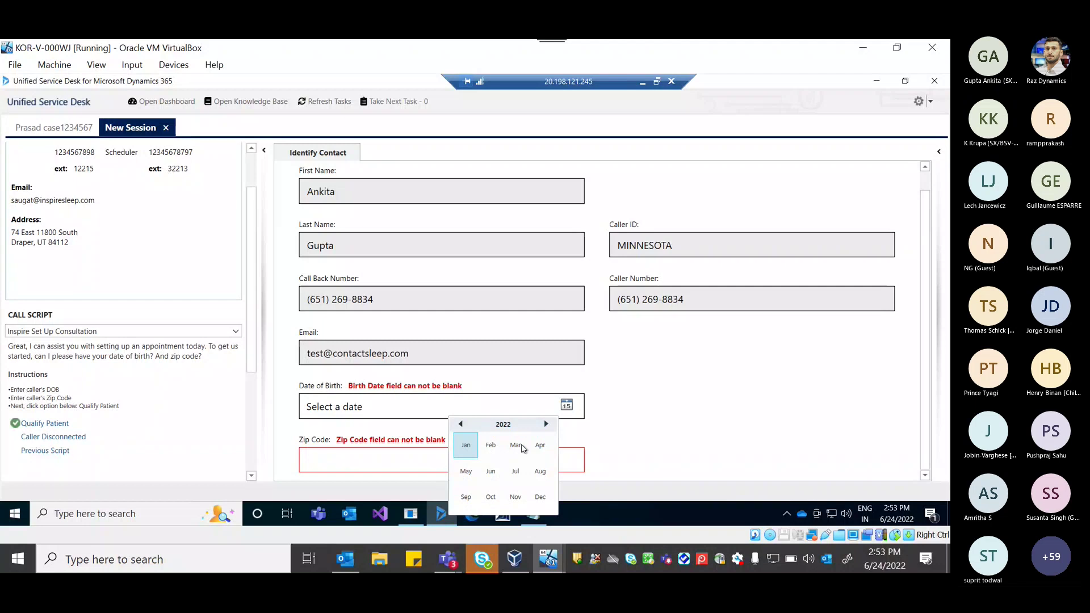
click(461, 424)
click(461, 425)
click(462, 424)
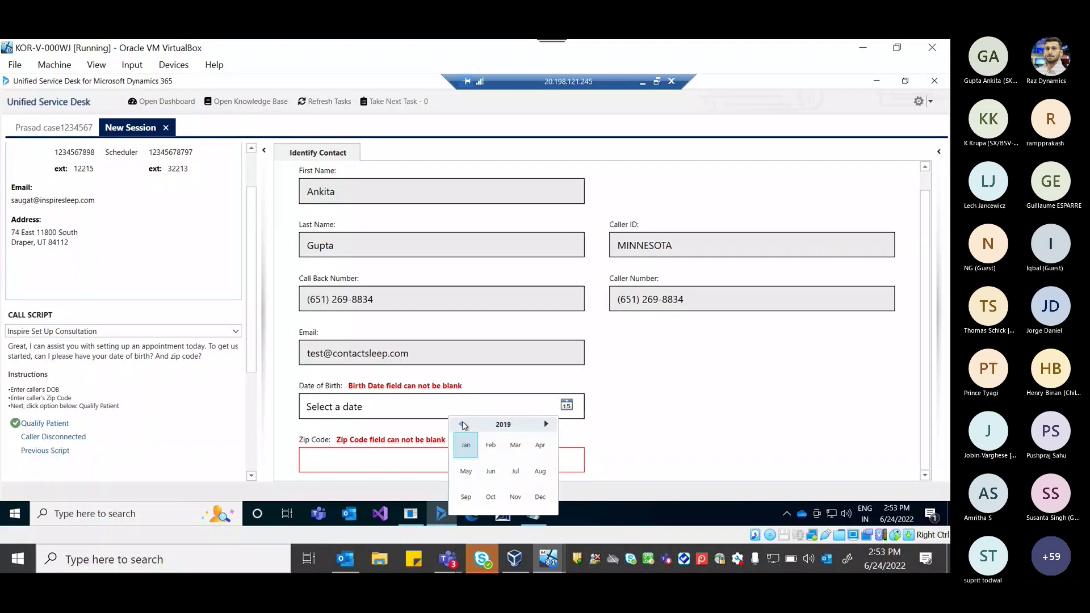
click(462, 425)
click(462, 425)
click(462, 425)
click(462, 425)
click(462, 425)
click(461, 424)
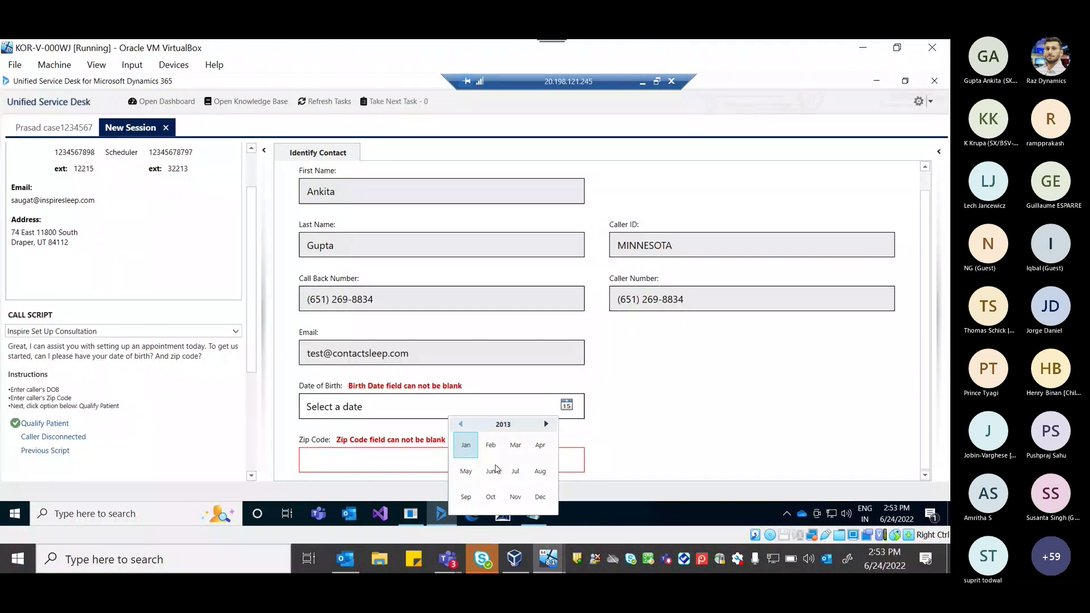
click(491, 471)
click(487, 480)
Enter zip code 56734, qualify the patient, and start the questionnaire.
click(378, 462)
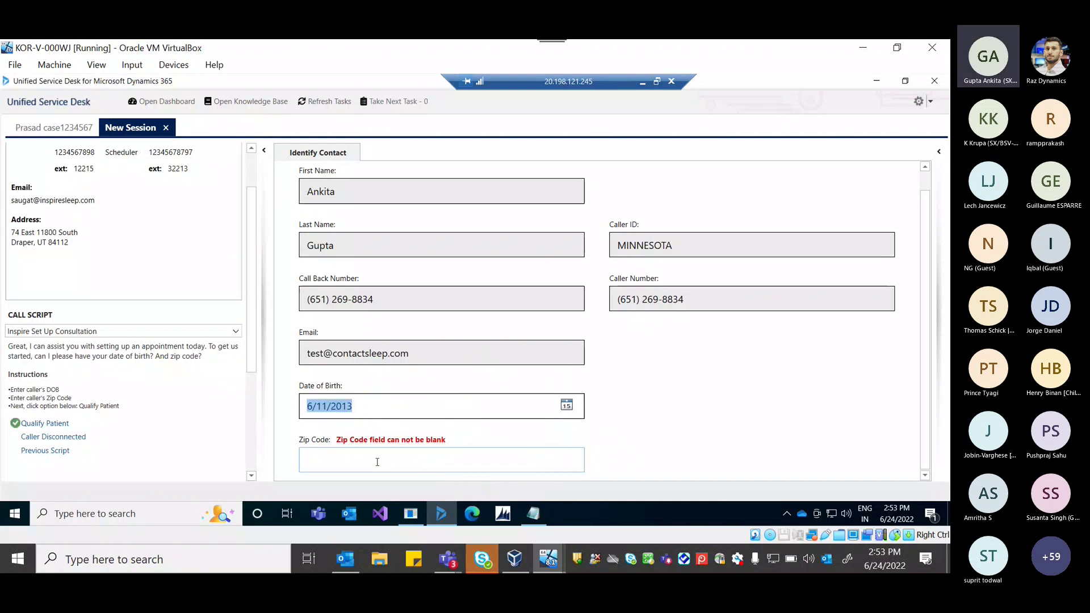
text(56)
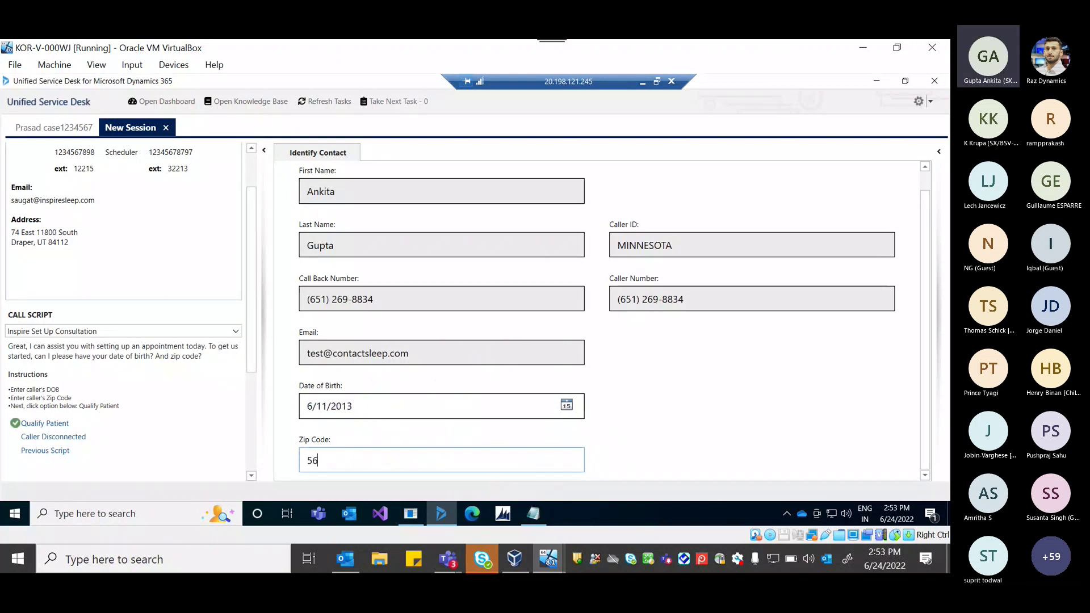
text(734)
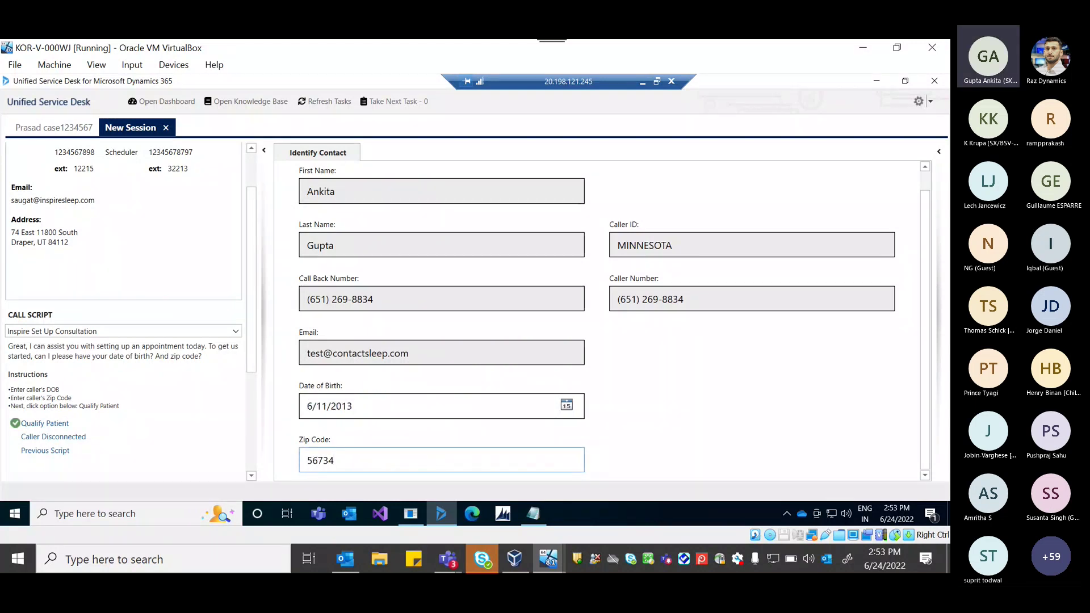
click(53, 424)
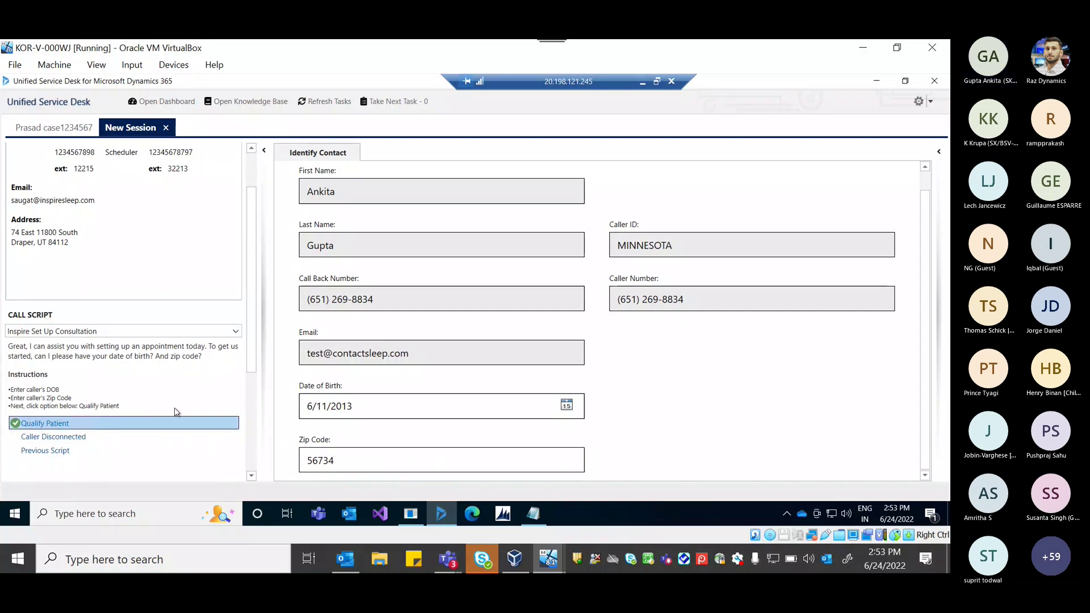
double_click(187, 423)
double_click(73, 418)
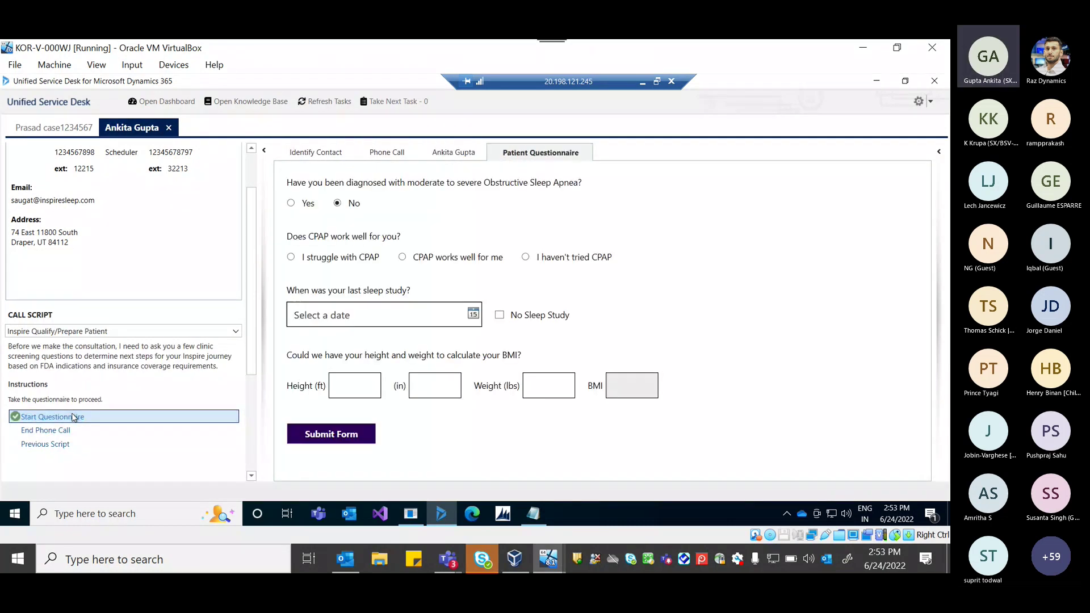
Answer that the patient struggles with CPAP and set the last sleep study to 6/12/2022.
click(358, 385)
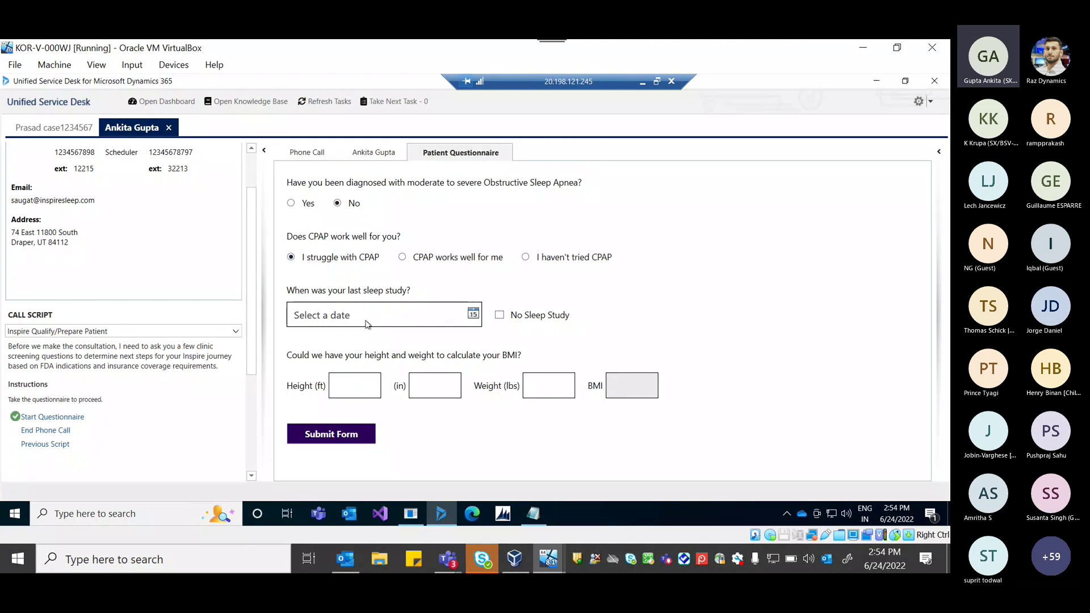
click(472, 316)
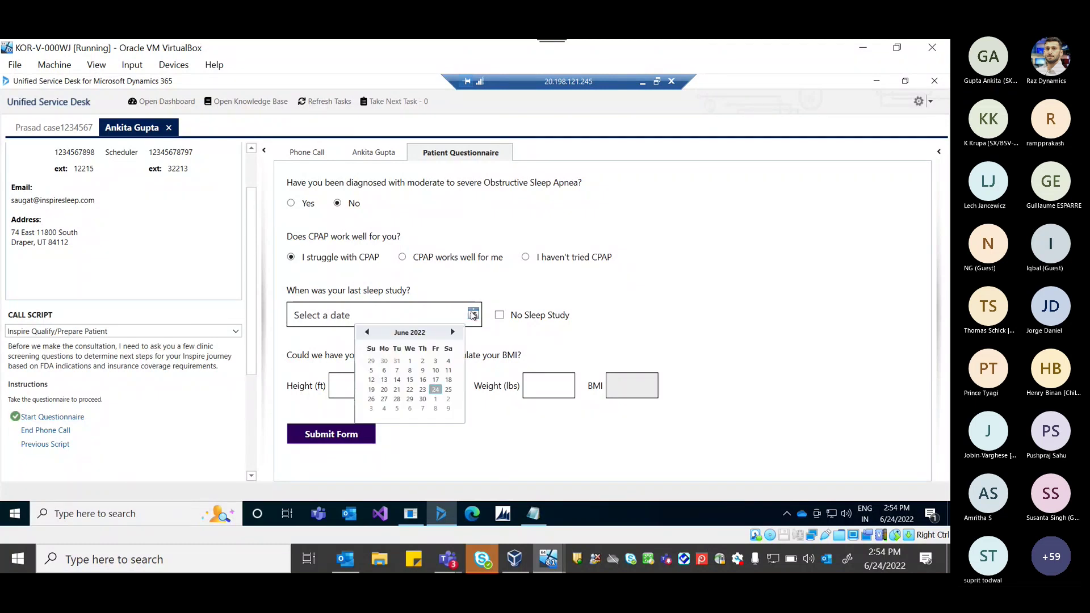
click(376, 379)
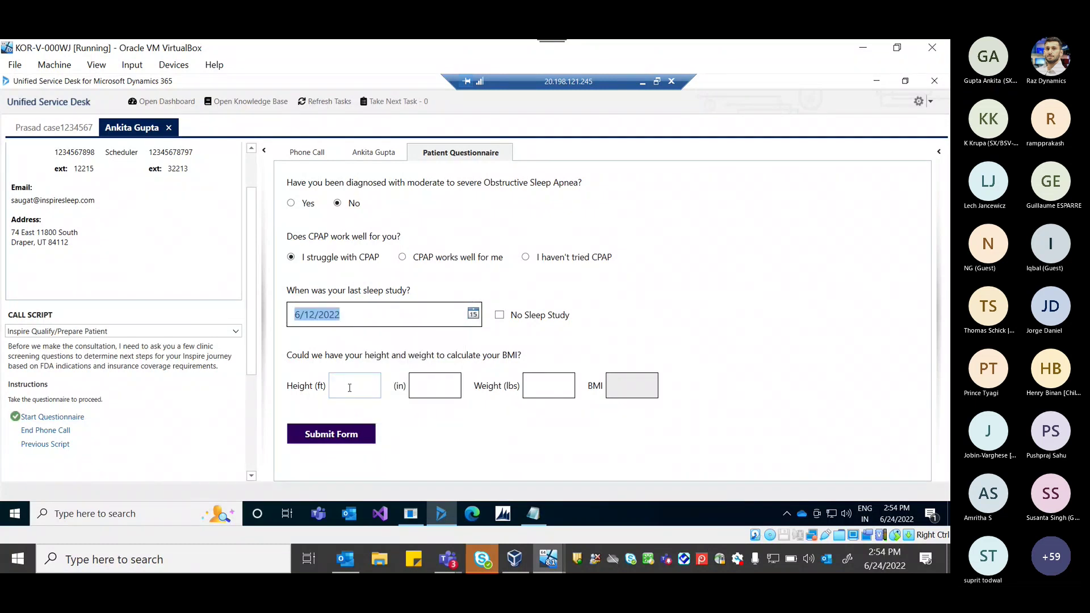
Enter height 5 ft 10 in and weight 75 lbs, then submit the questionnaire.
click(358, 383)
text(5)
key(Tab)
text(10)
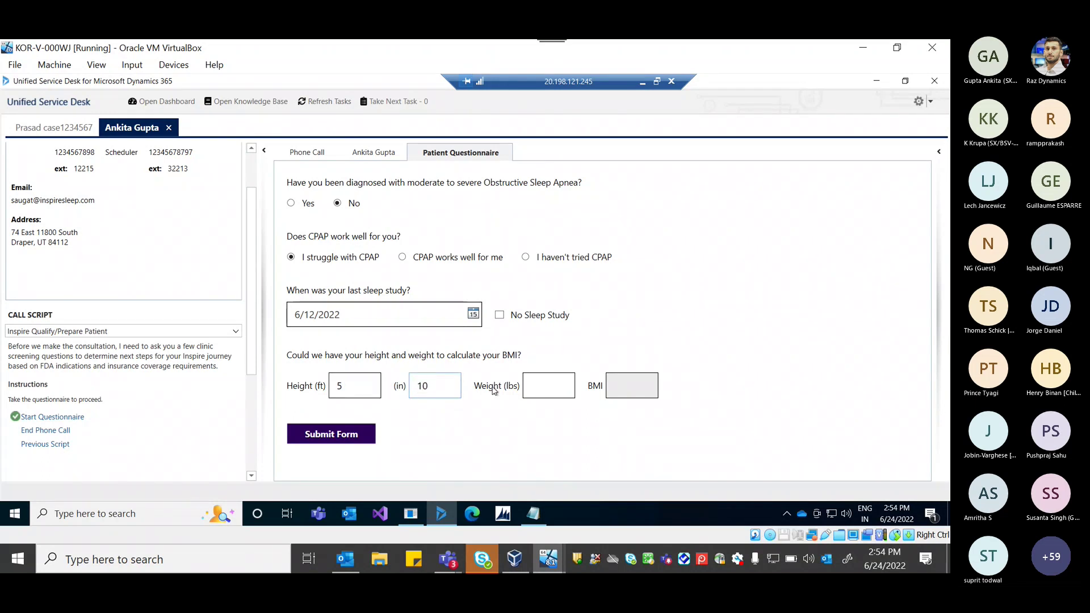
click(530, 386)
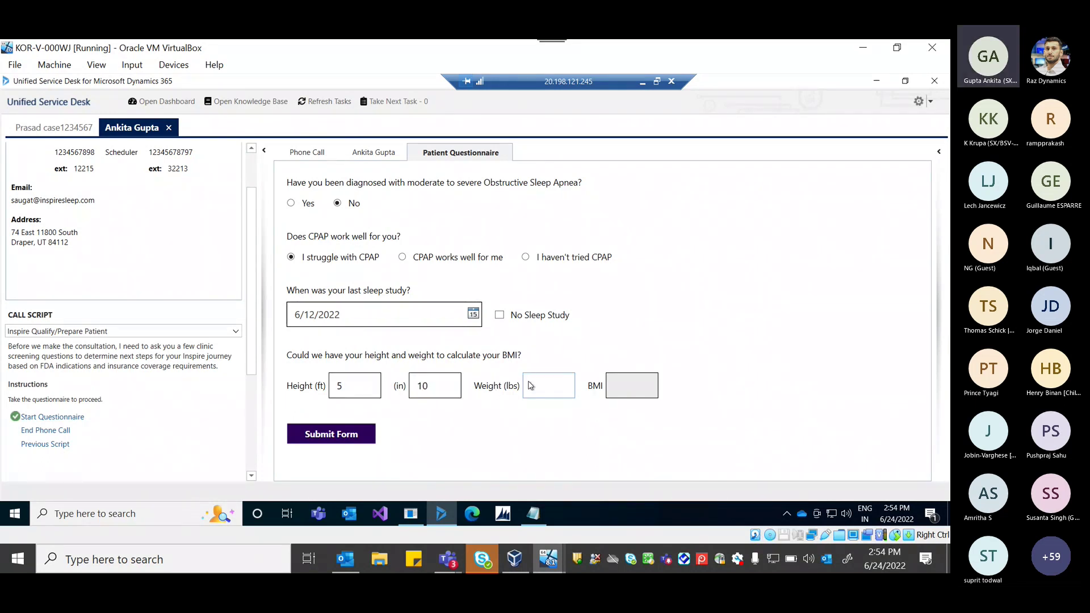
text(75)
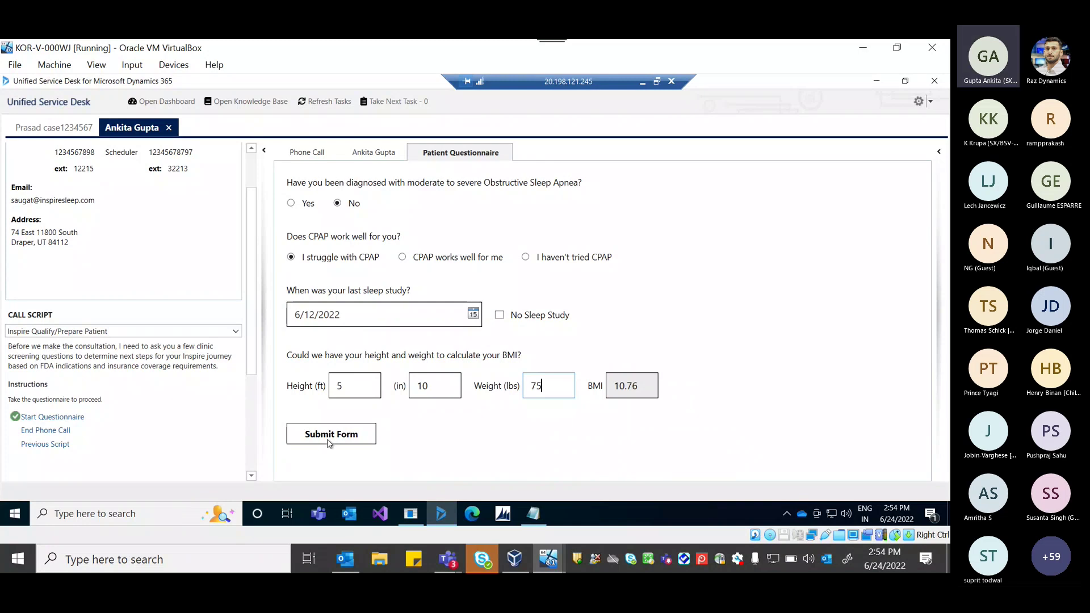
click(330, 442)
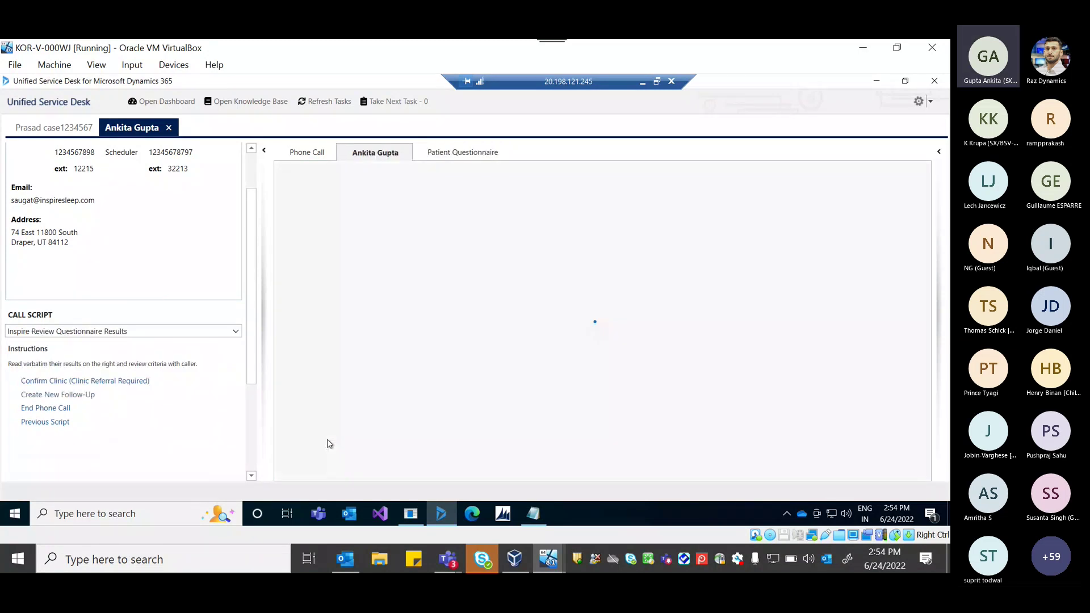
Confirm the referral-requiring clinic and record that the caller has no referral.
click(102, 381)
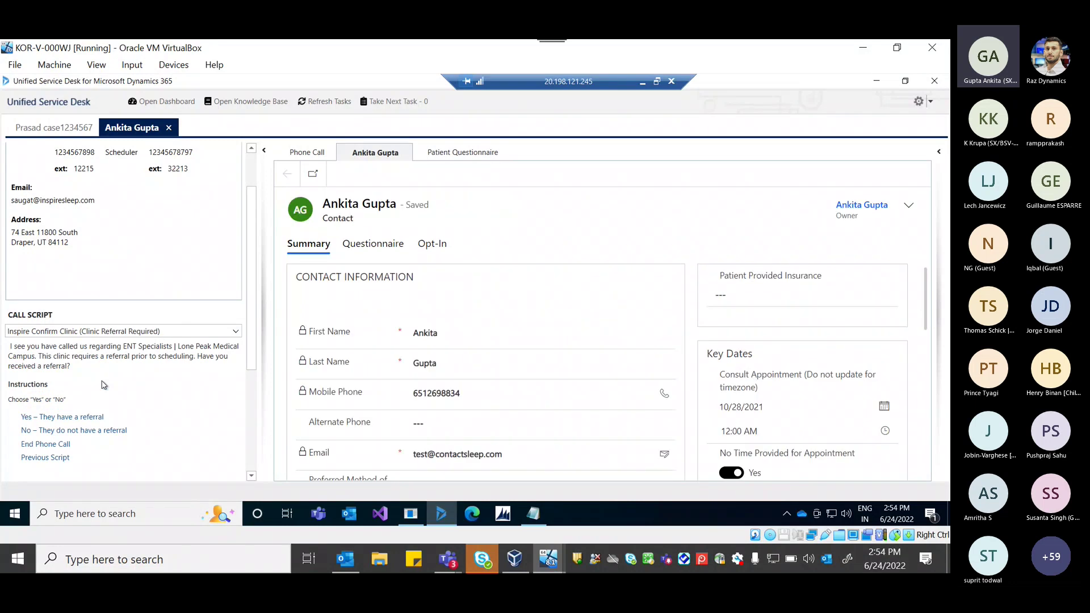
click(64, 463)
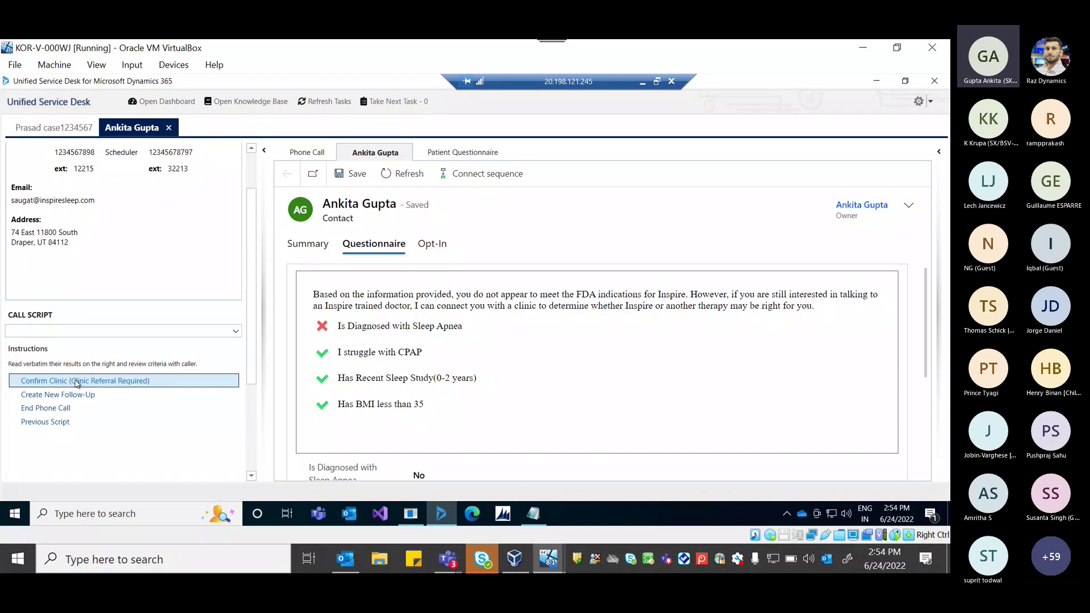
click(78, 381)
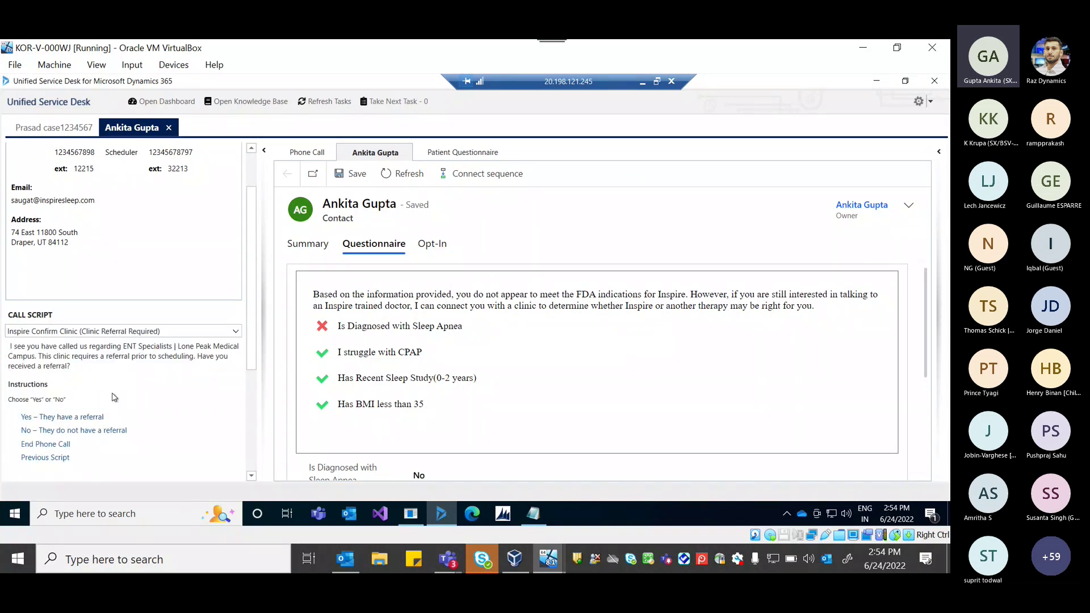
click(83, 431)
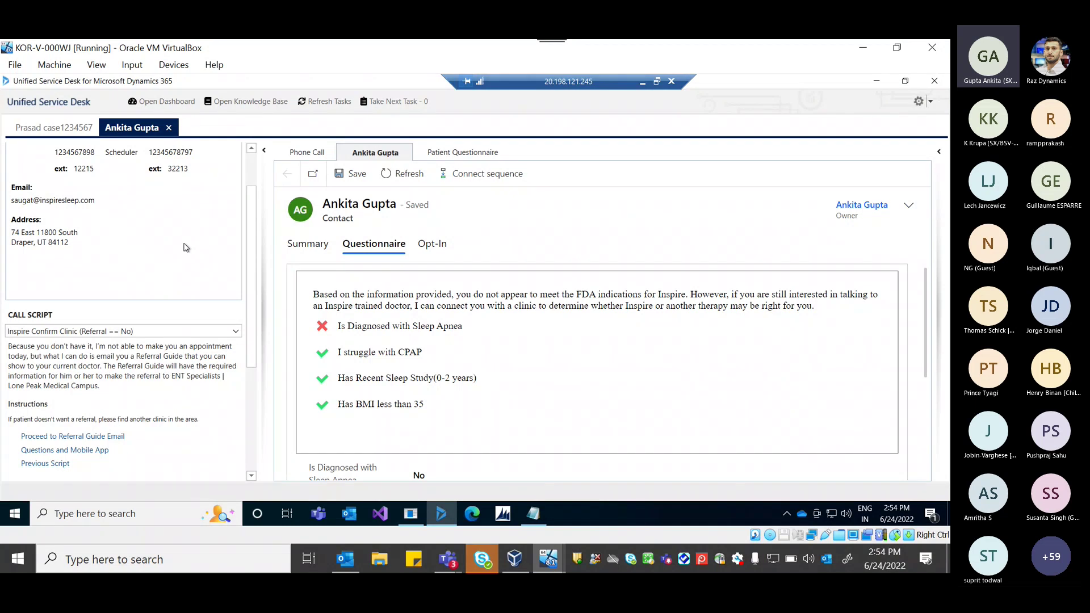
Proceed to the referral guide email and start sending it.
scroll(186, 249, up, 2)
scroll(186, 249, down, 3)
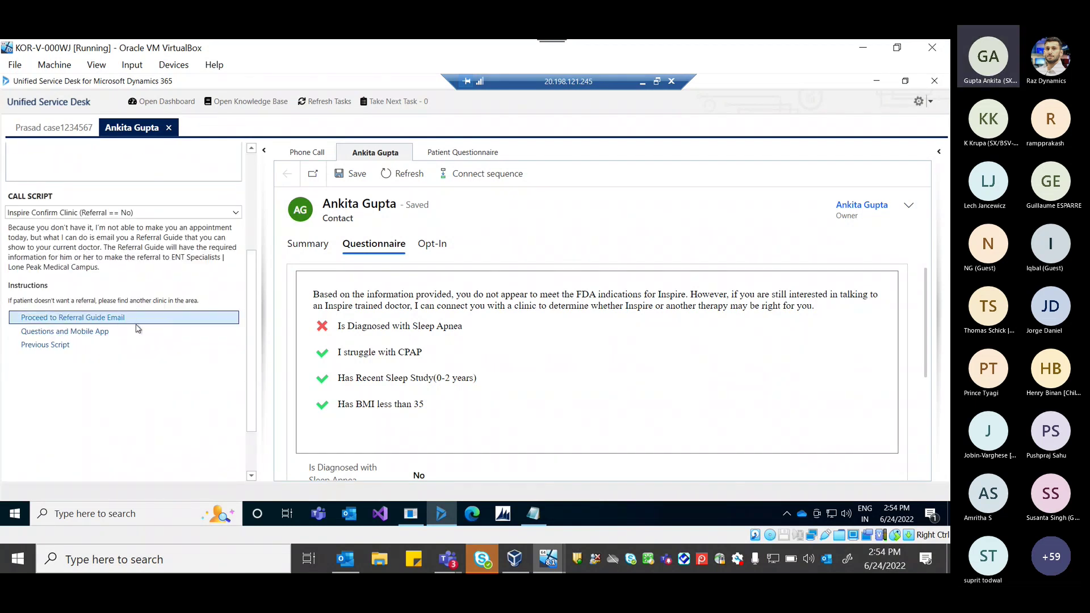
scroll(169, 230, up, 1)
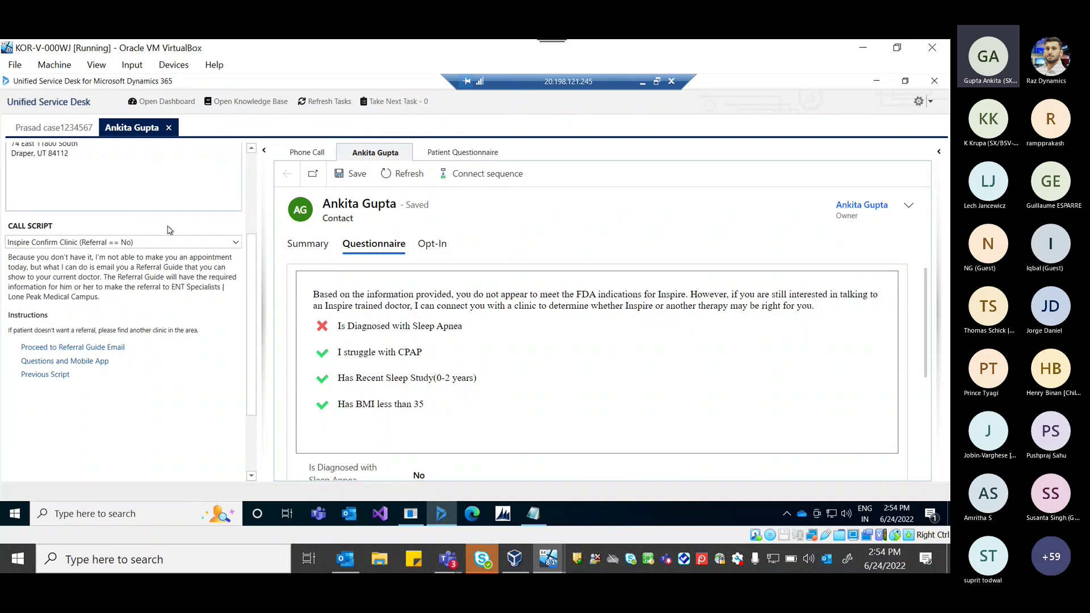
scroll(169, 230, up, 2)
click(93, 464)
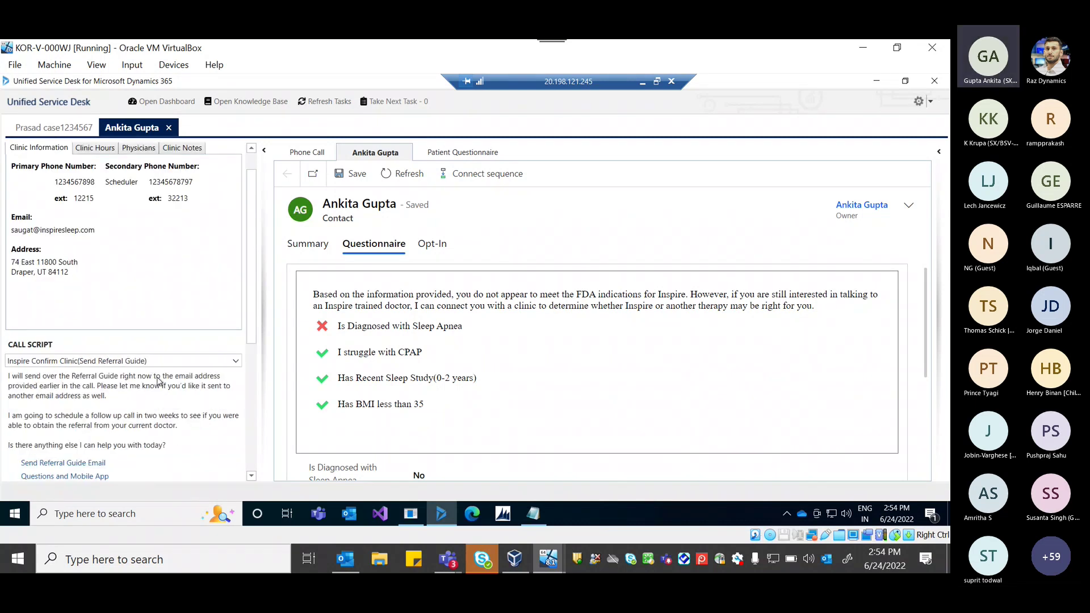
scroll(157, 382, down, 2)
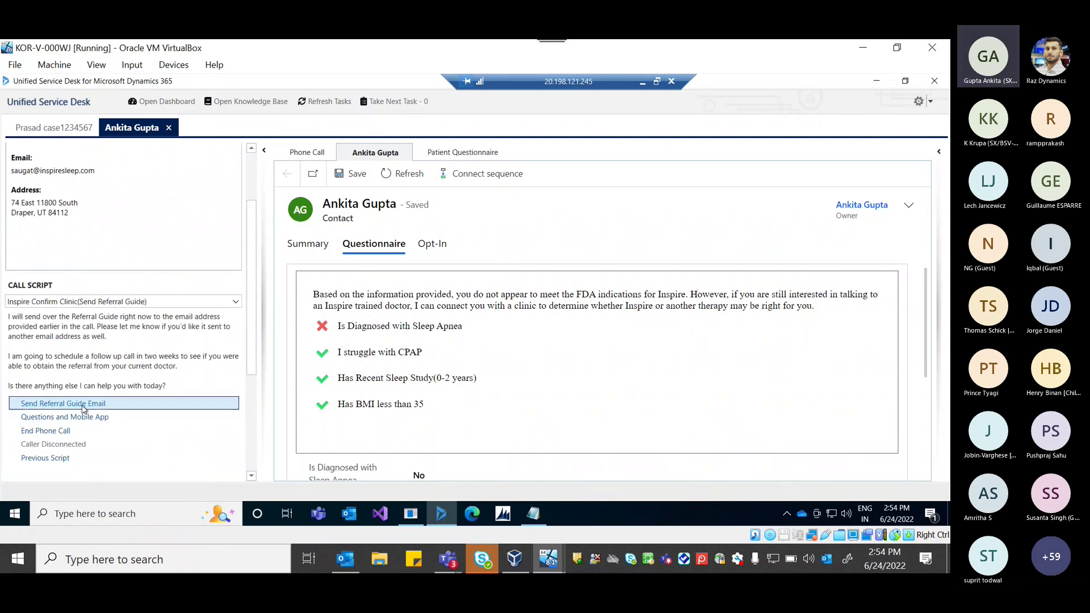
click(83, 404)
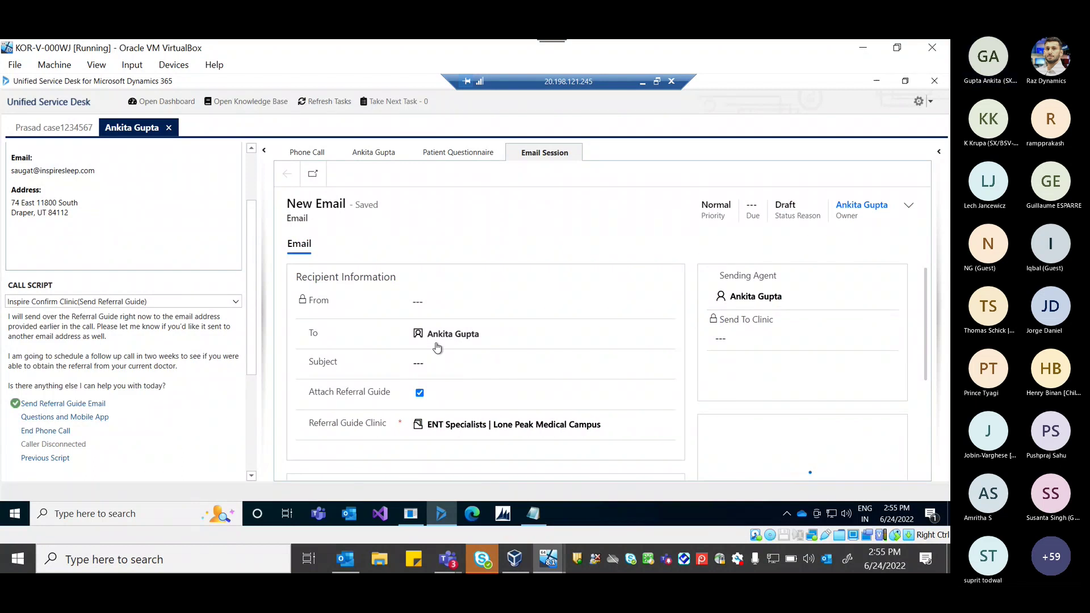
Send the ENT Specialists | Lone Peak Medical Campus referral email, then advance the script through Questions and Mobile App.
click(437, 348)
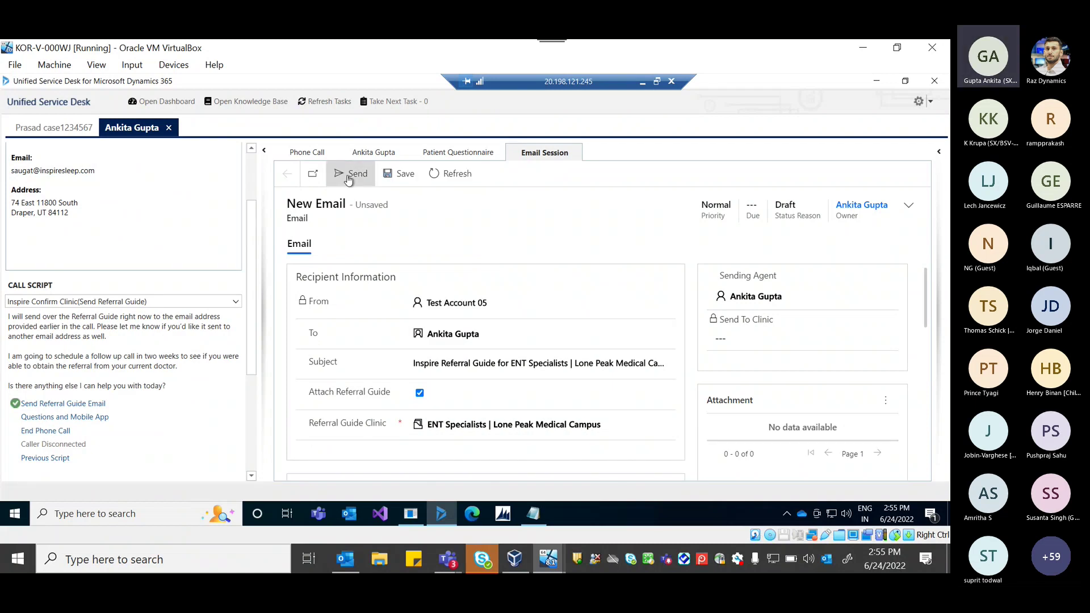
click(348, 178)
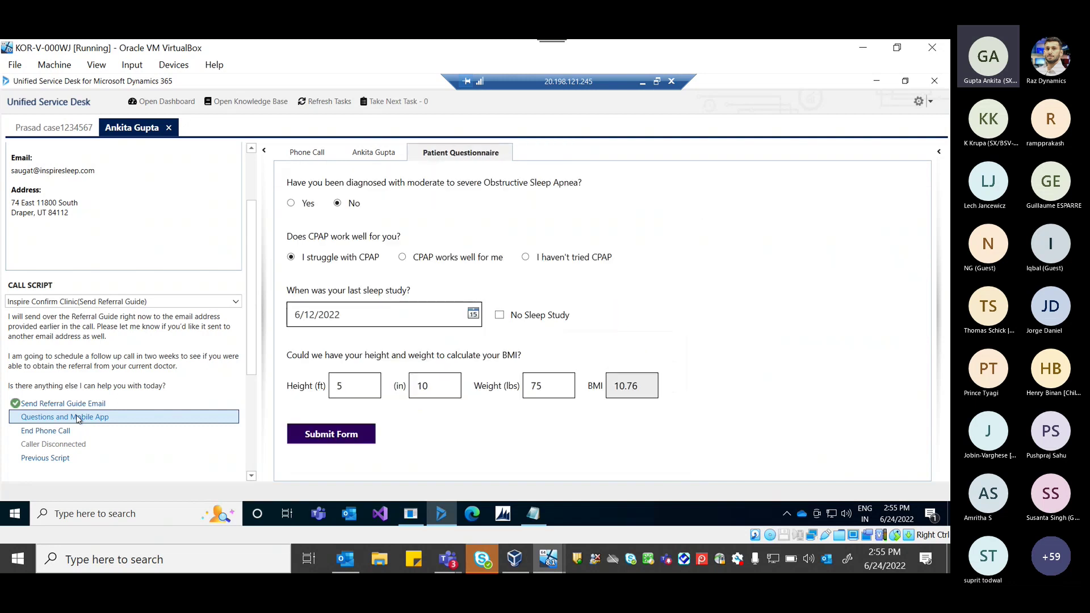
click(78, 417)
scroll(112, 417, down, 3)
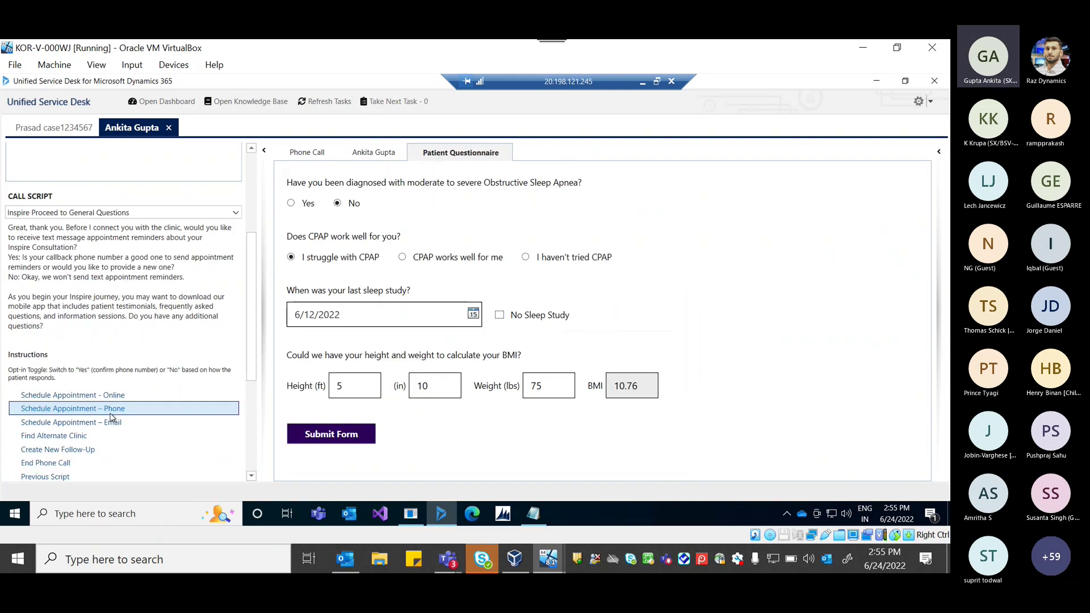
click(64, 464)
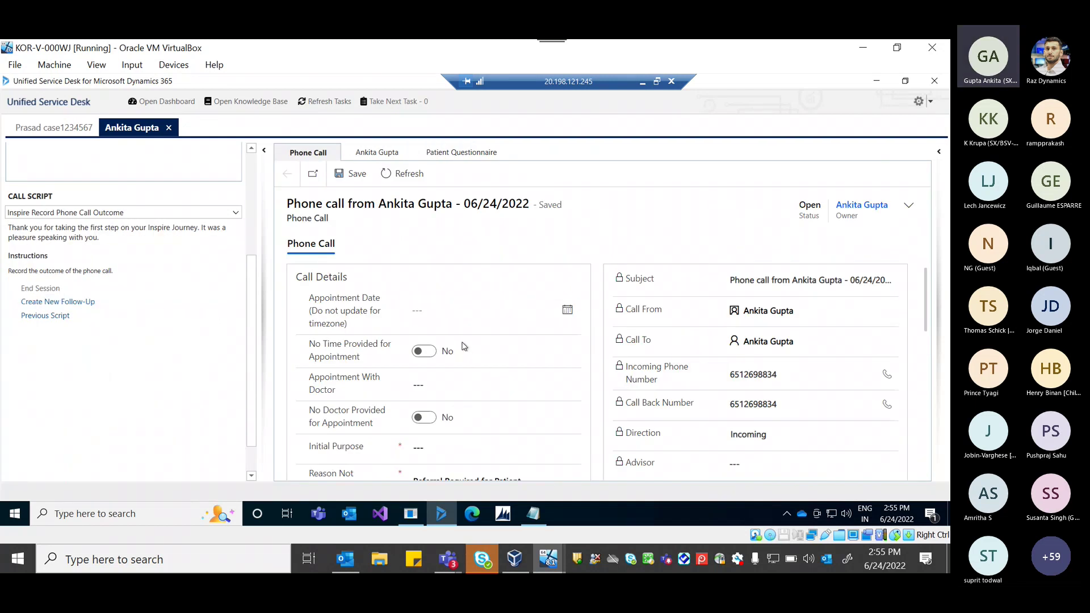
Record the outcome with appointment date 6/29/2022 and purpose Patient Services, save, and end the session.
click(568, 312)
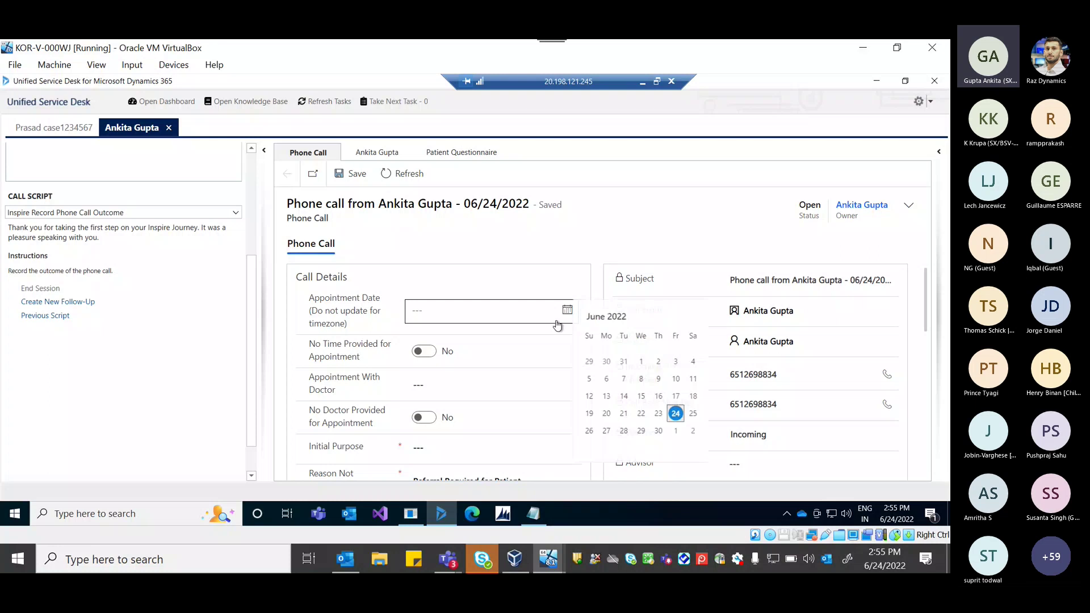
click(652, 432)
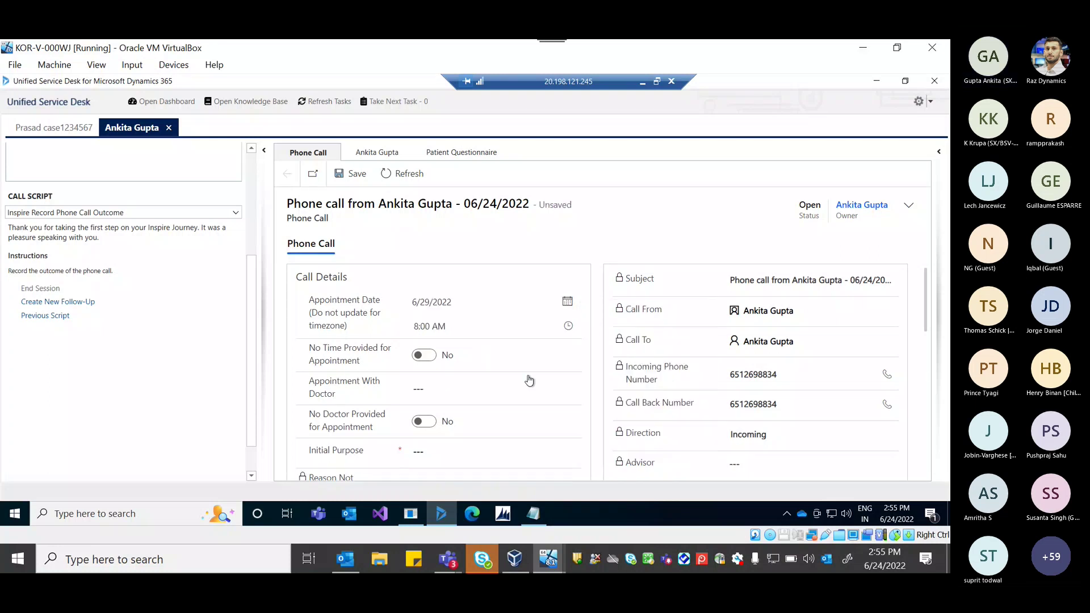
click(499, 458)
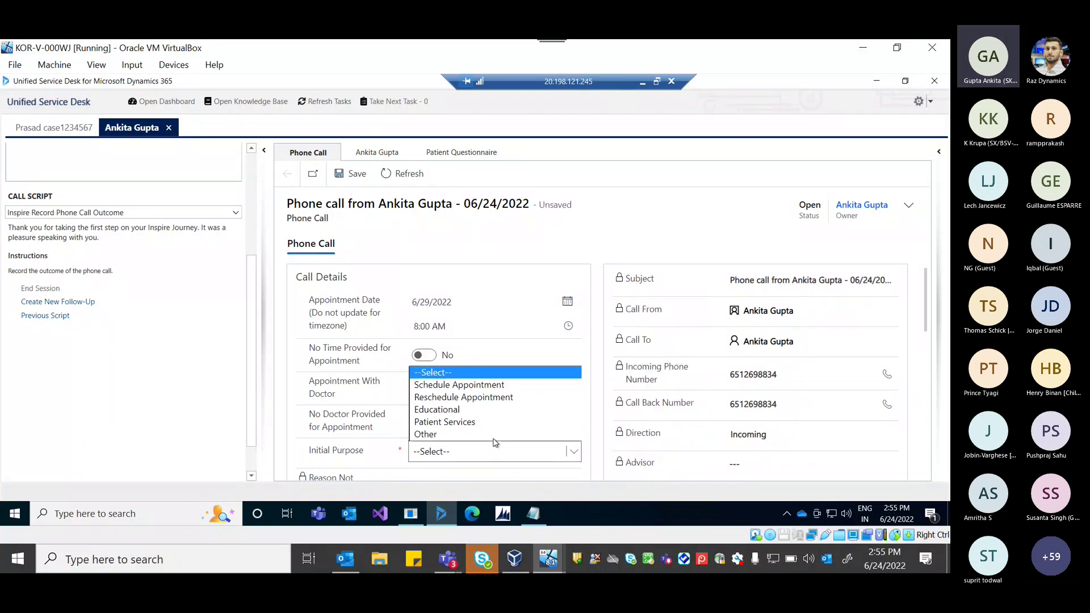
click(487, 425)
scroll(487, 426, down, 3)
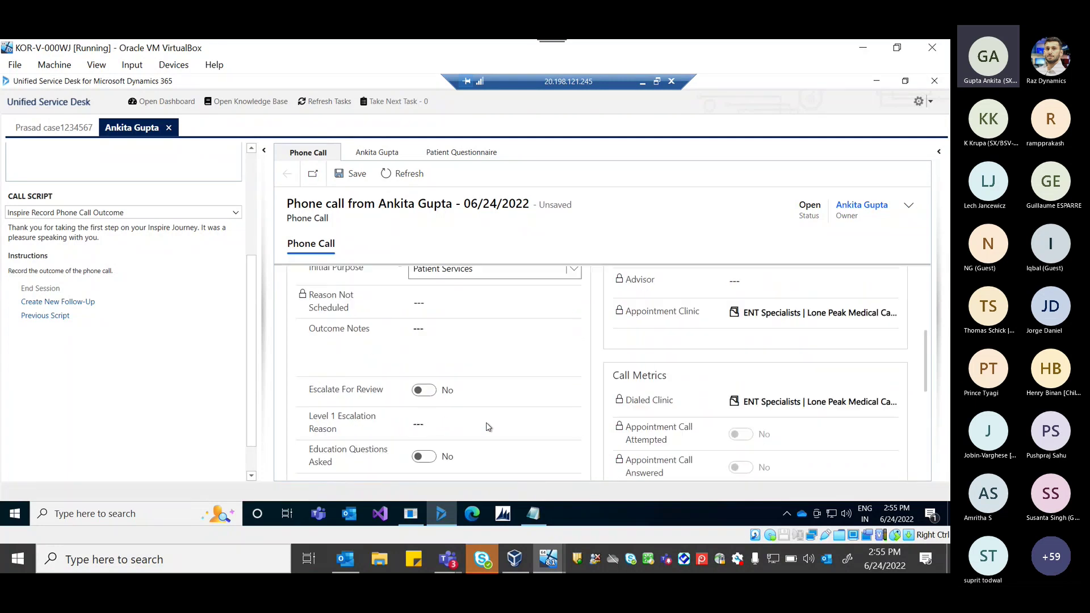
click(357, 174)
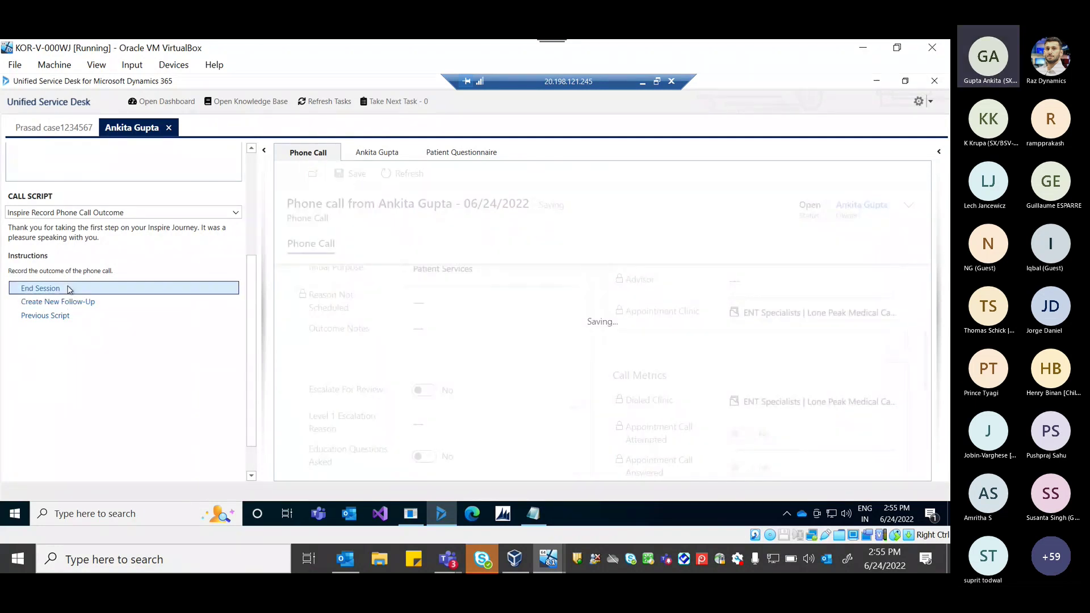
click(67, 289)
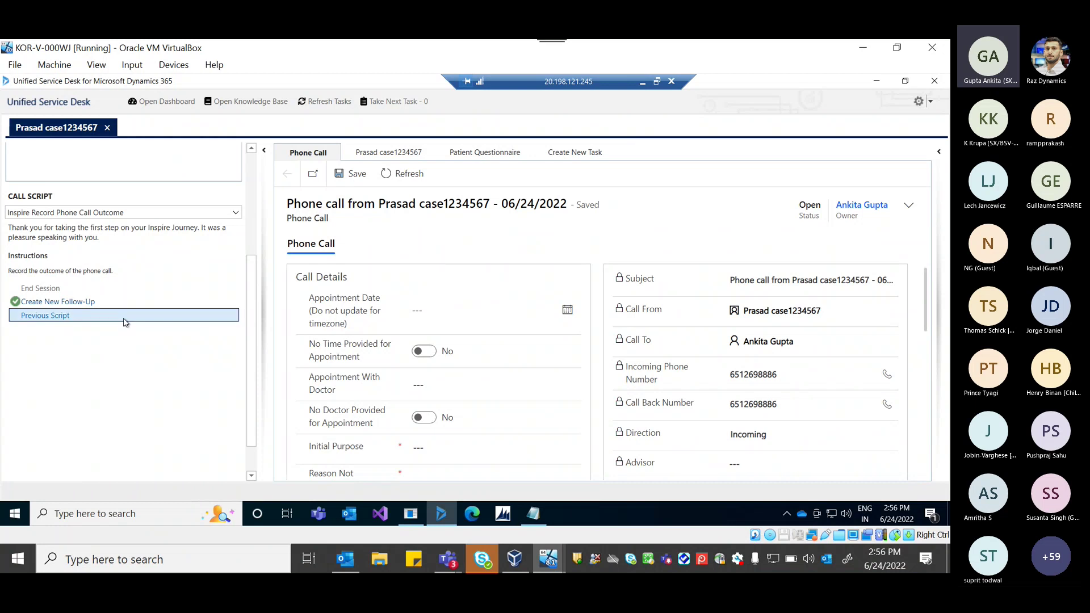
From Create Appointment Status Check, save a Follow-Up Call task with target date 6/23/2022.
click(125, 318)
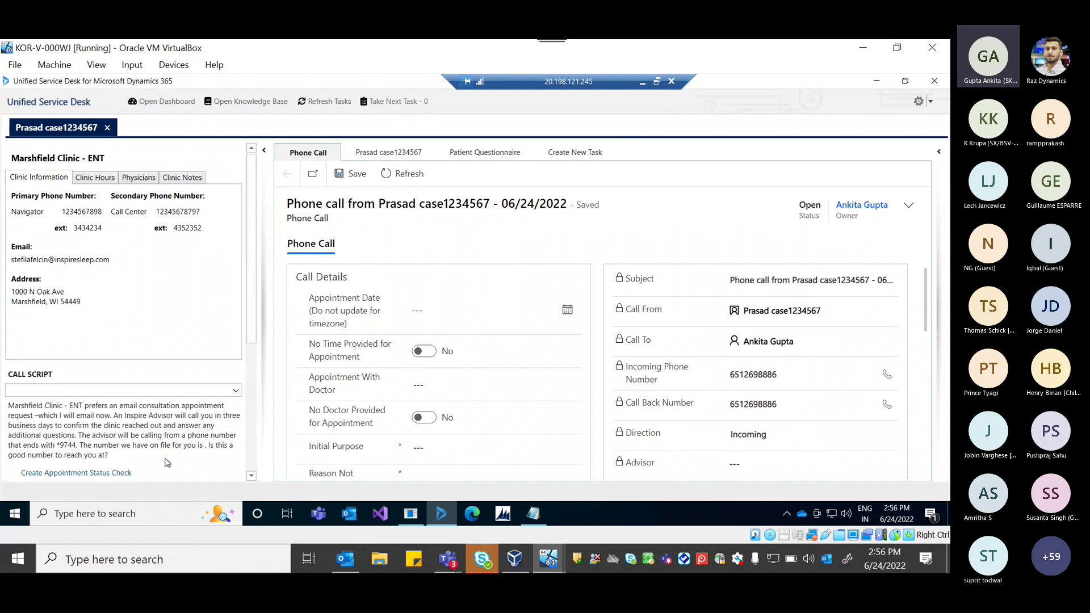
scroll(166, 462, down, 3)
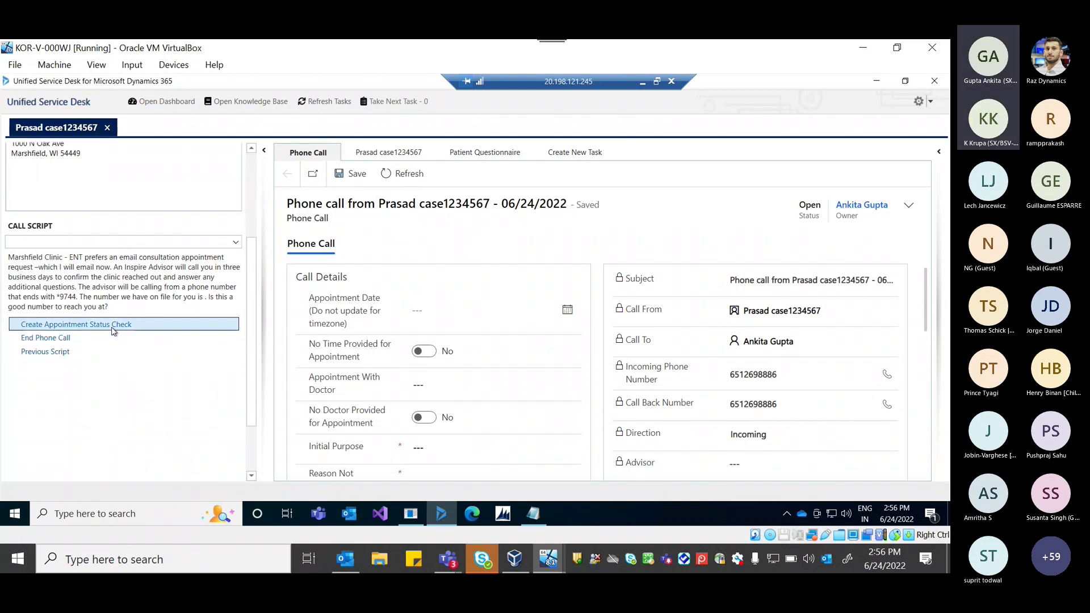
click(113, 326)
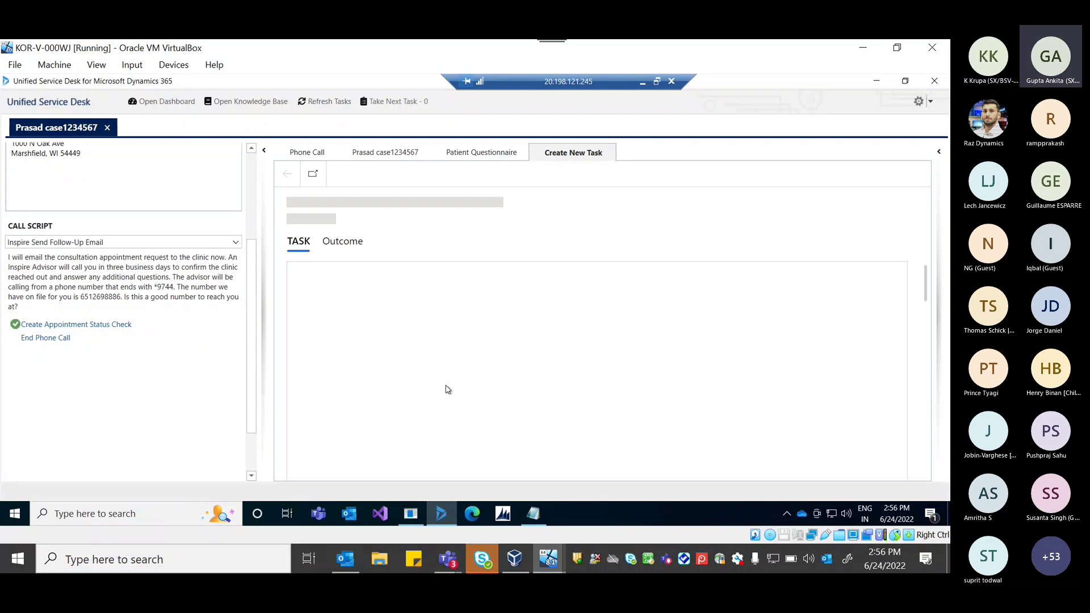
scroll(574, 391, down, 3)
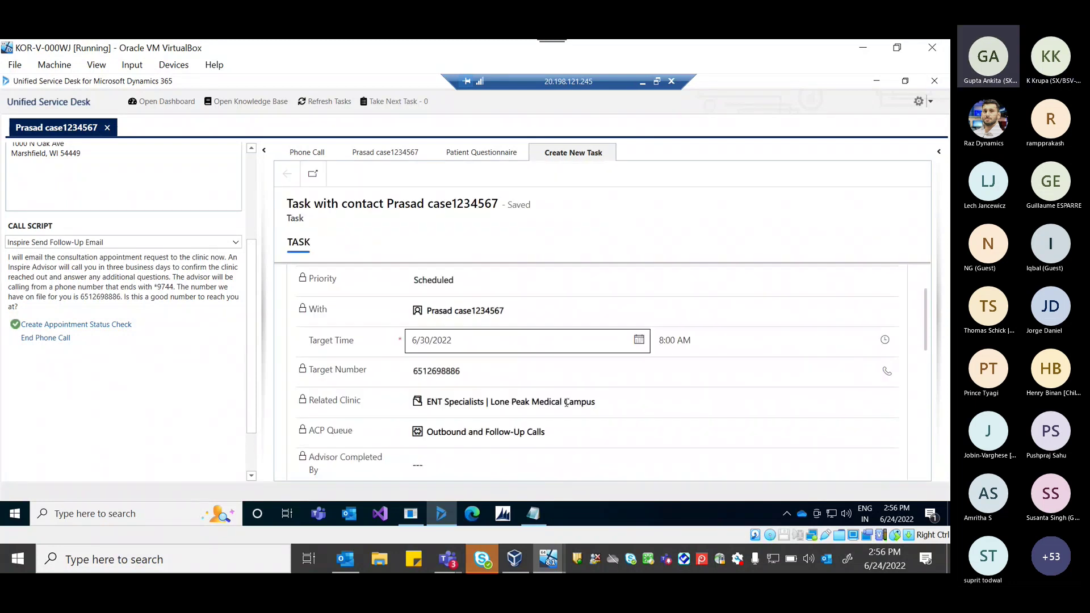
scroll(575, 388, up, 3)
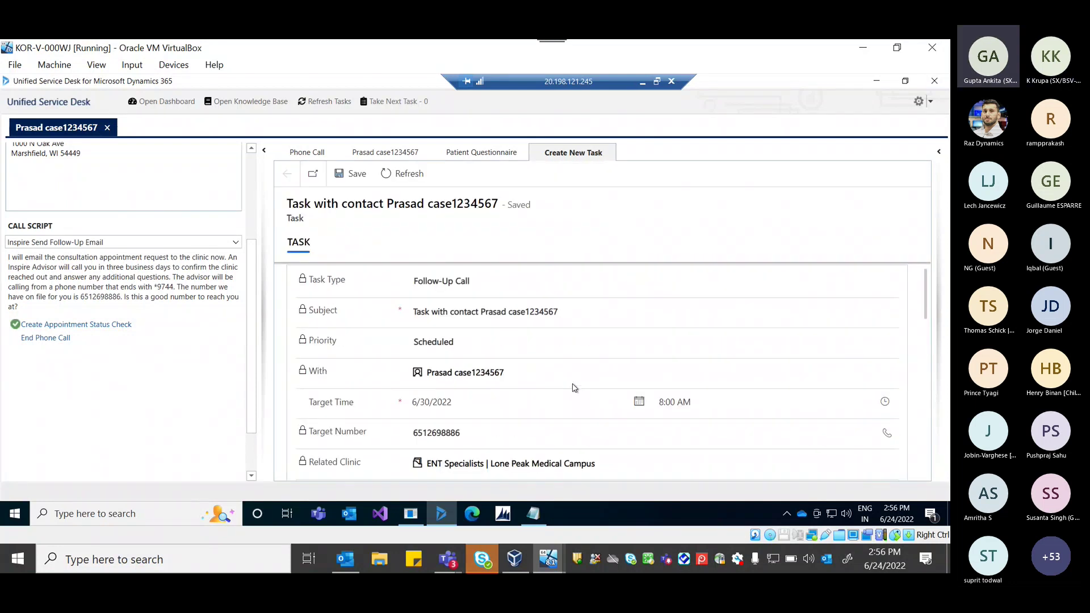
click(640, 404)
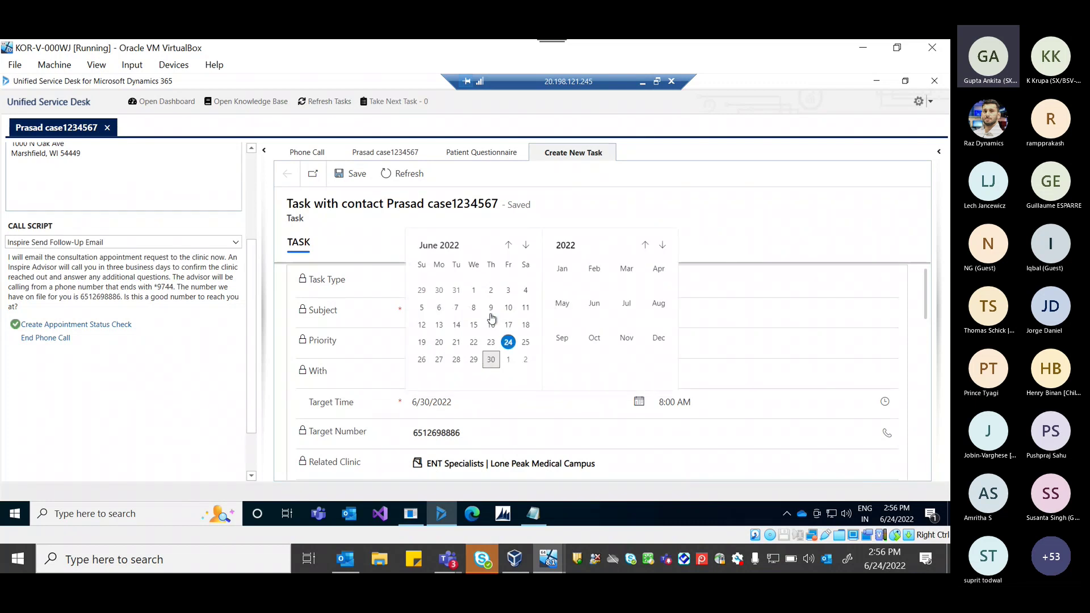
click(492, 344)
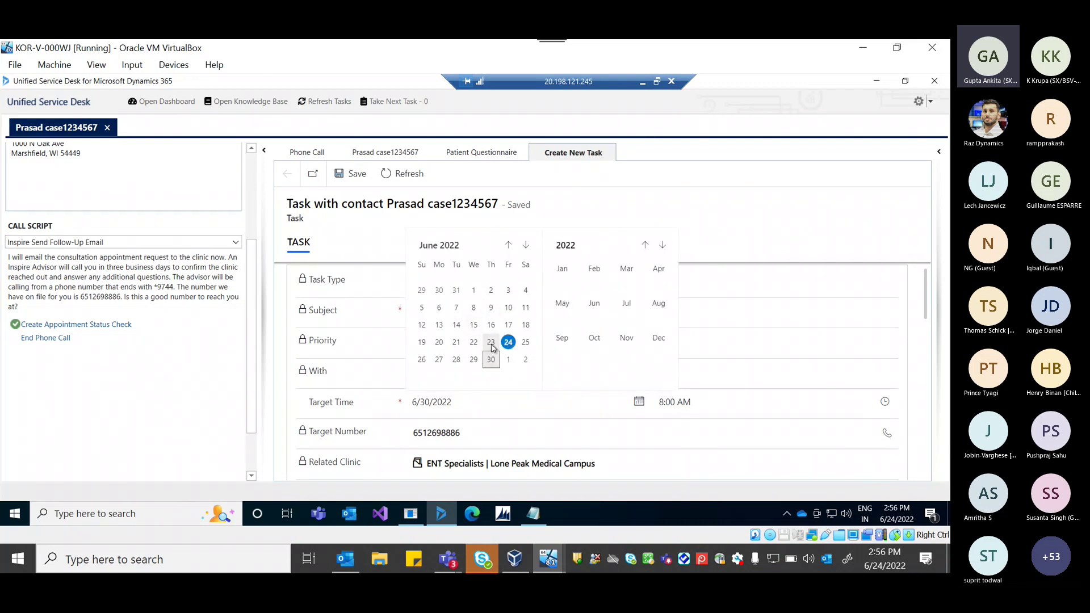
click(346, 176)
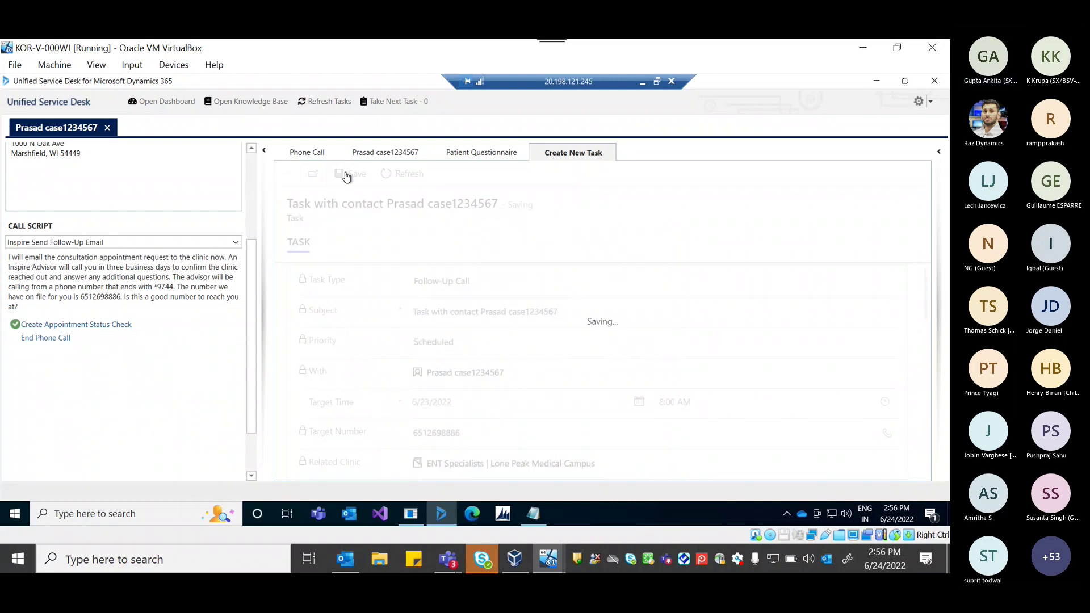
click(322, 103)
click(321, 105)
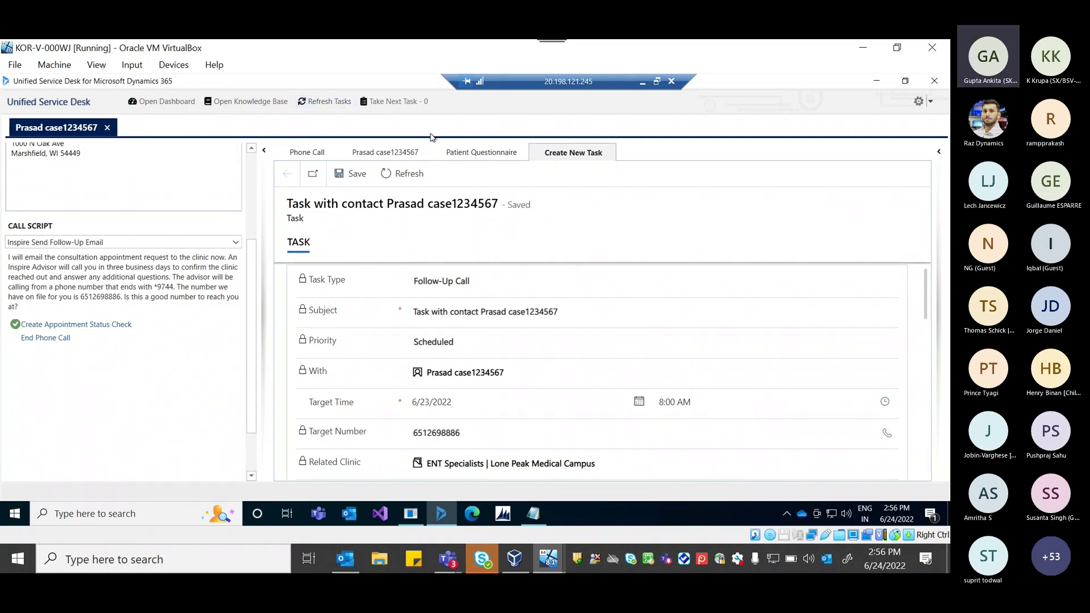
End the phone call in the script and open a Dashboard tab in the session.
click(57, 341)
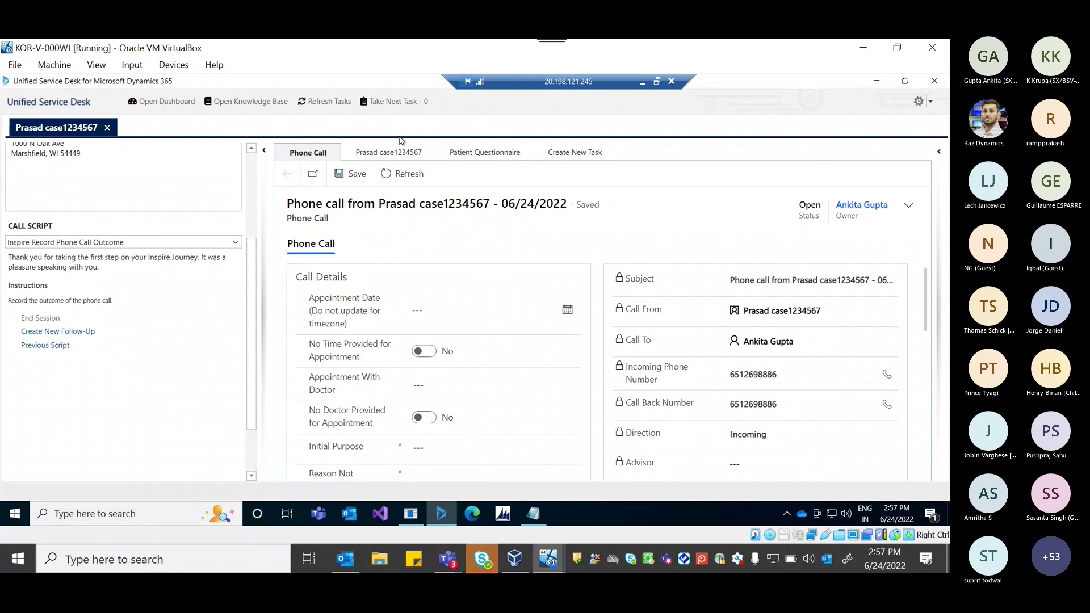
click(146, 102)
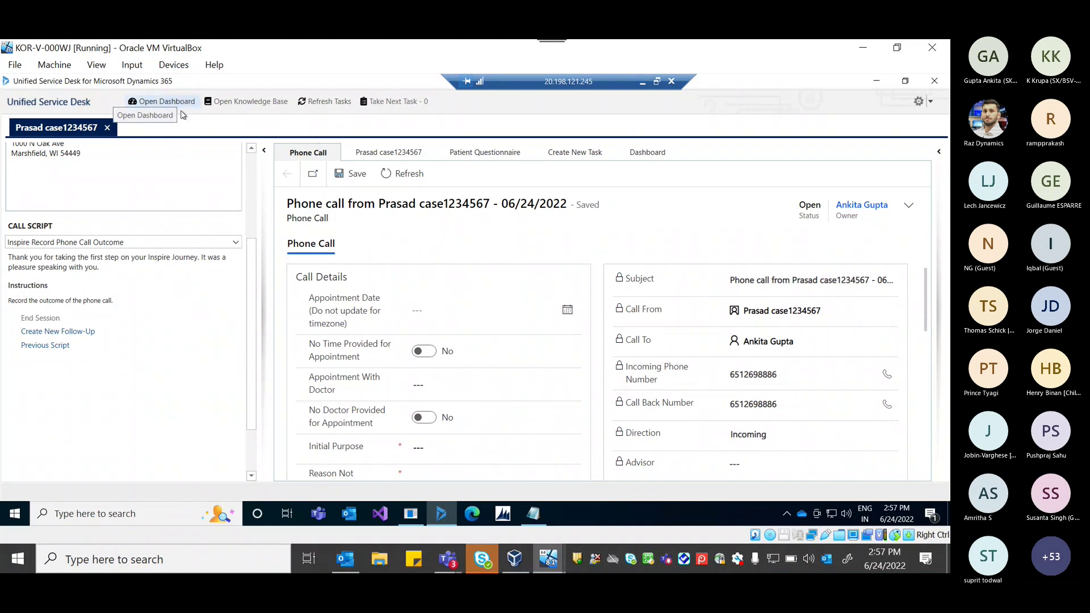
Show the My Tasks dashboard and collapse the clinic side panel to widen it.
click(654, 159)
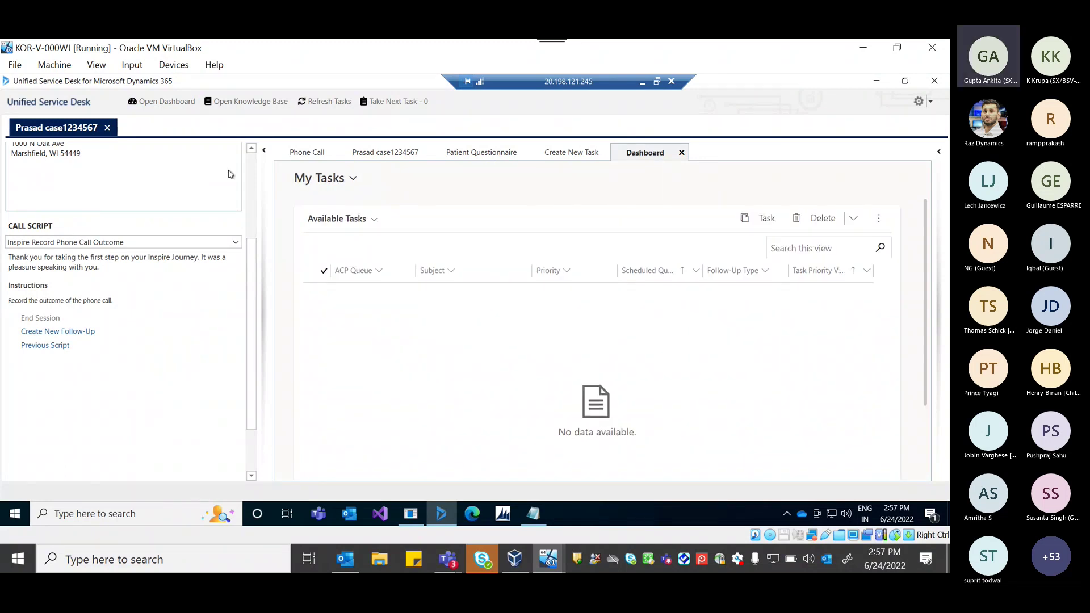
scroll(202, 182, up, 2)
scroll(200, 181, up, 2)
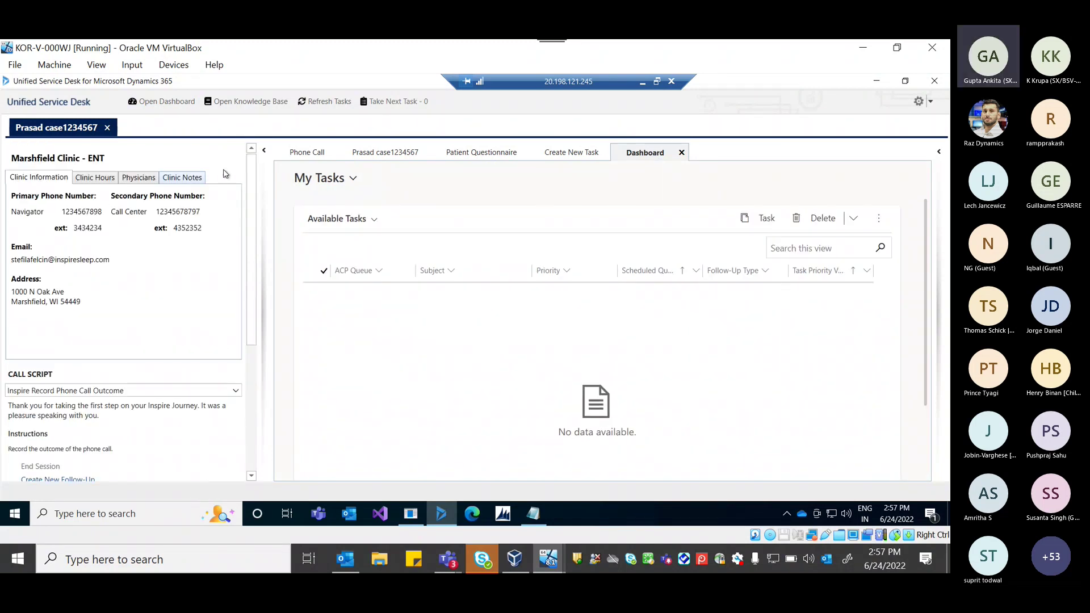
click(266, 150)
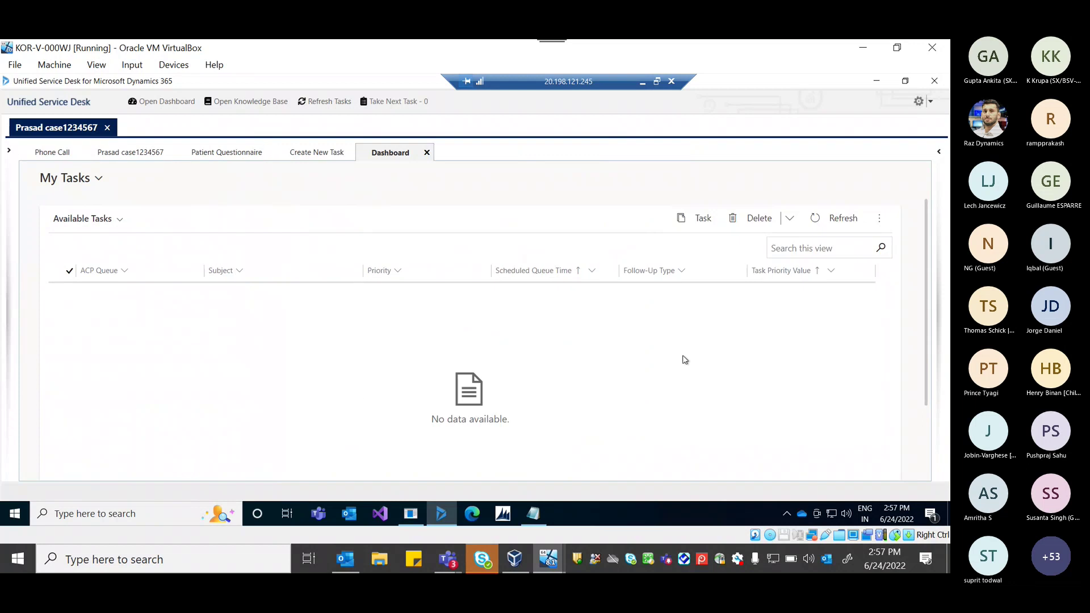
click(74, 177)
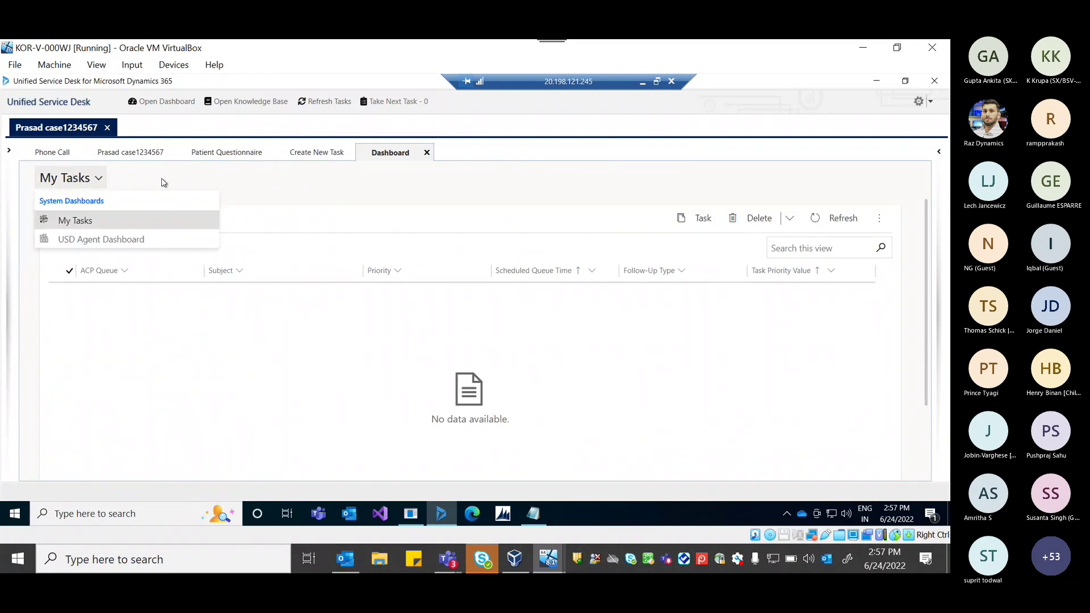
click(268, 206)
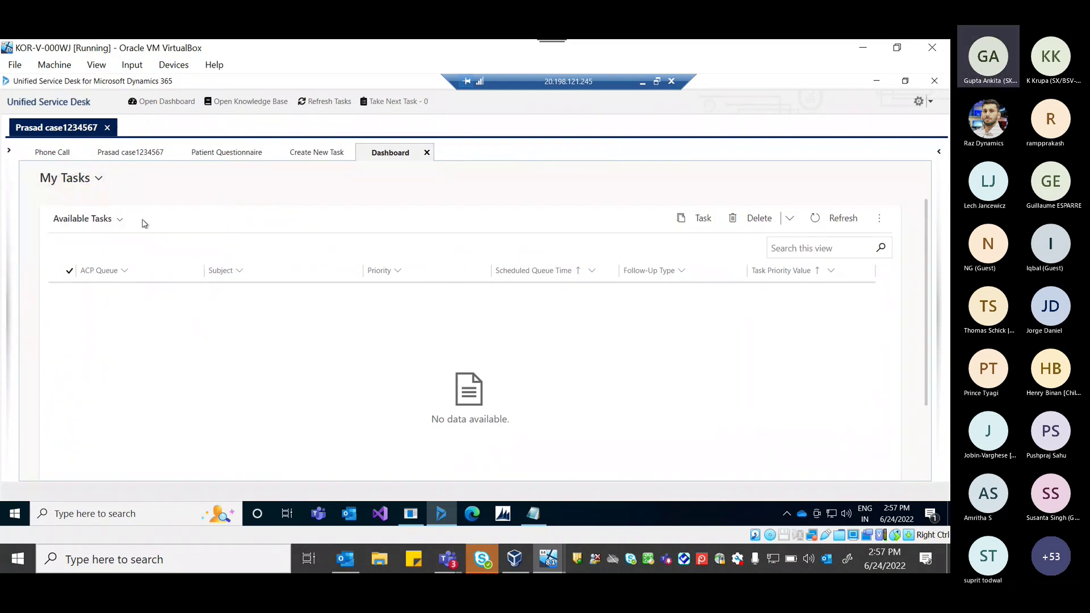
Switch the task list to the All Tasks view and scroll through its 1139 tasks.
click(114, 220)
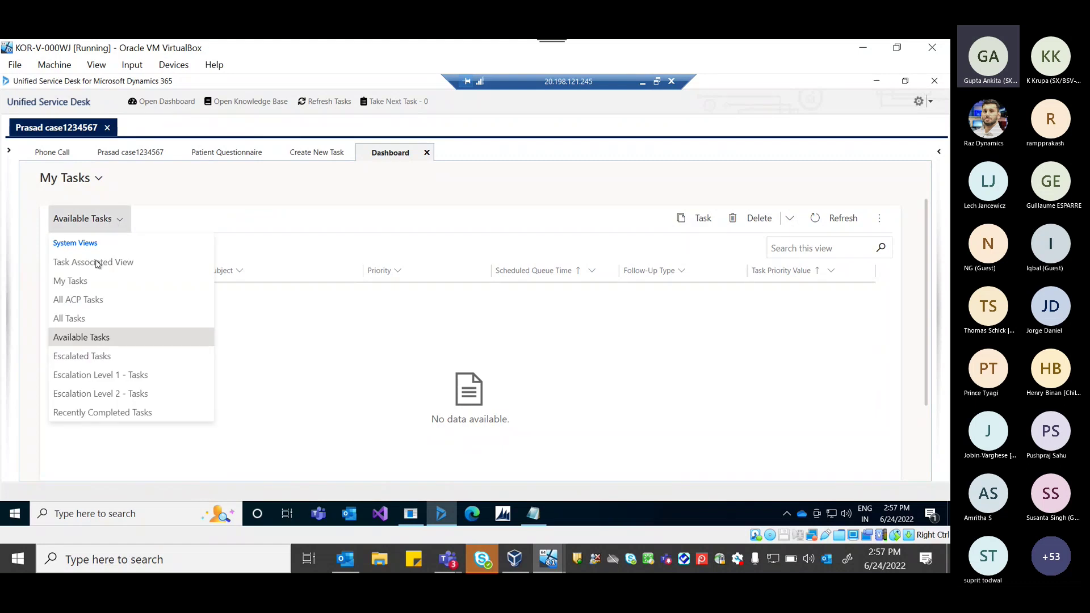
click(86, 321)
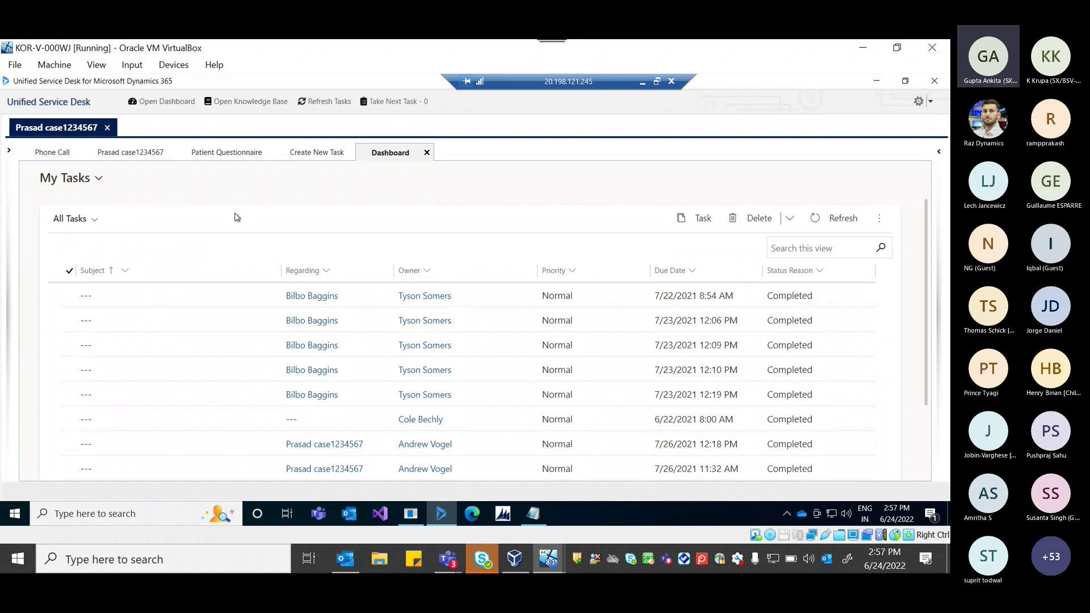
scroll(267, 343, down, 1)
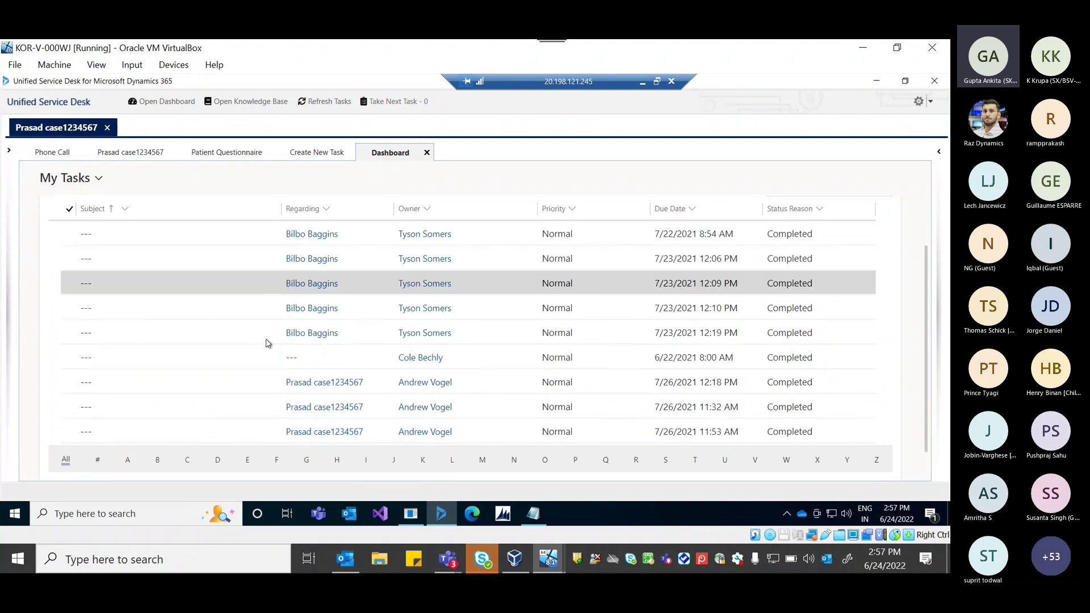
scroll(268, 343, down, 1)
scroll(268, 343, up, 2)
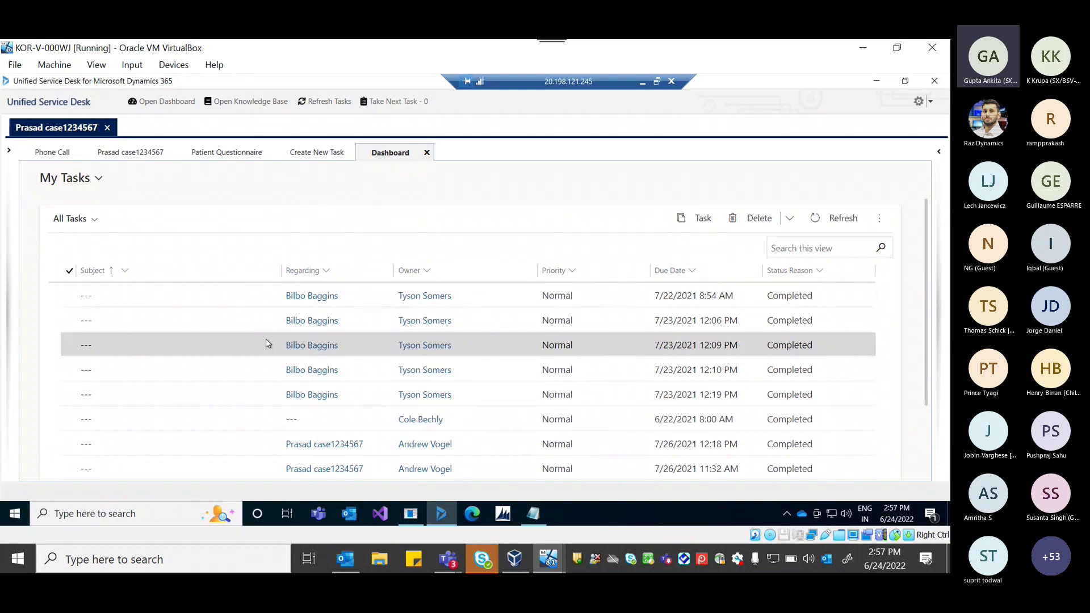
scroll(269, 343, down, 2)
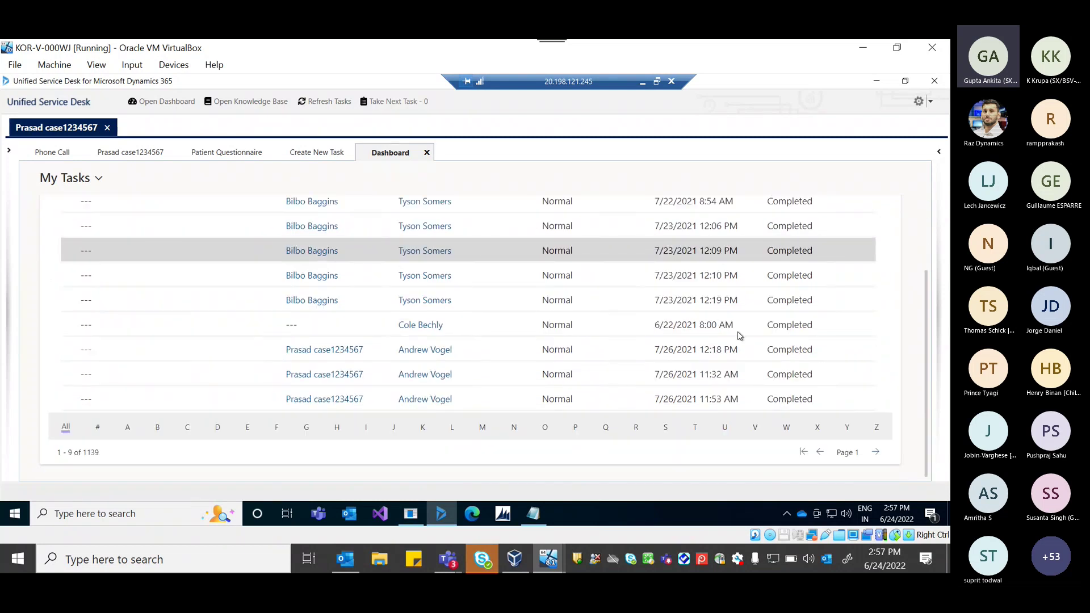
scroll(740, 335, up, 2)
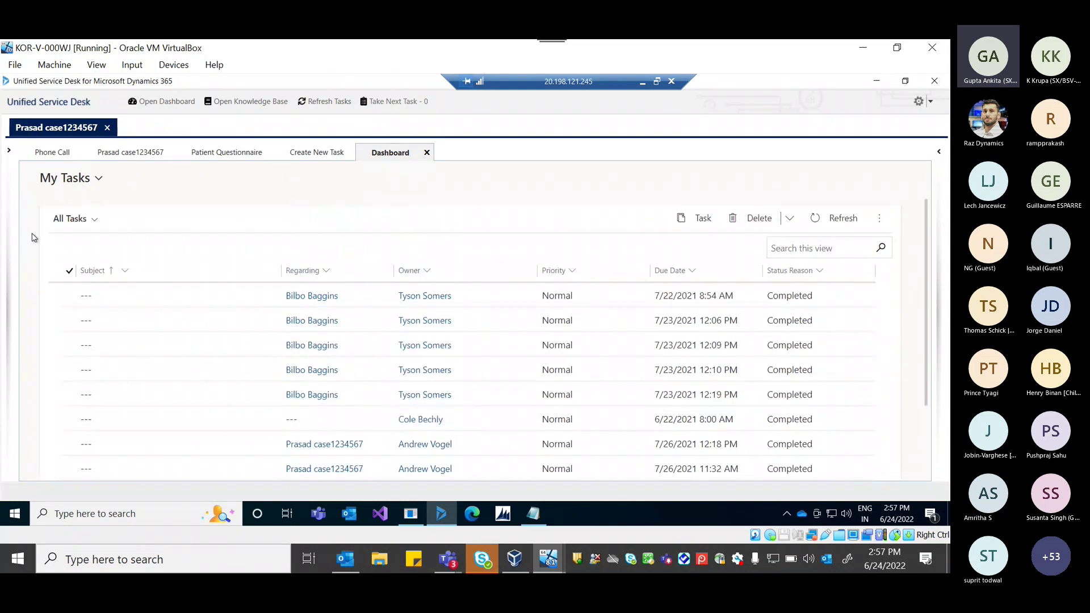
Switch the task list back to the empty Available Tasks view.
click(72, 191)
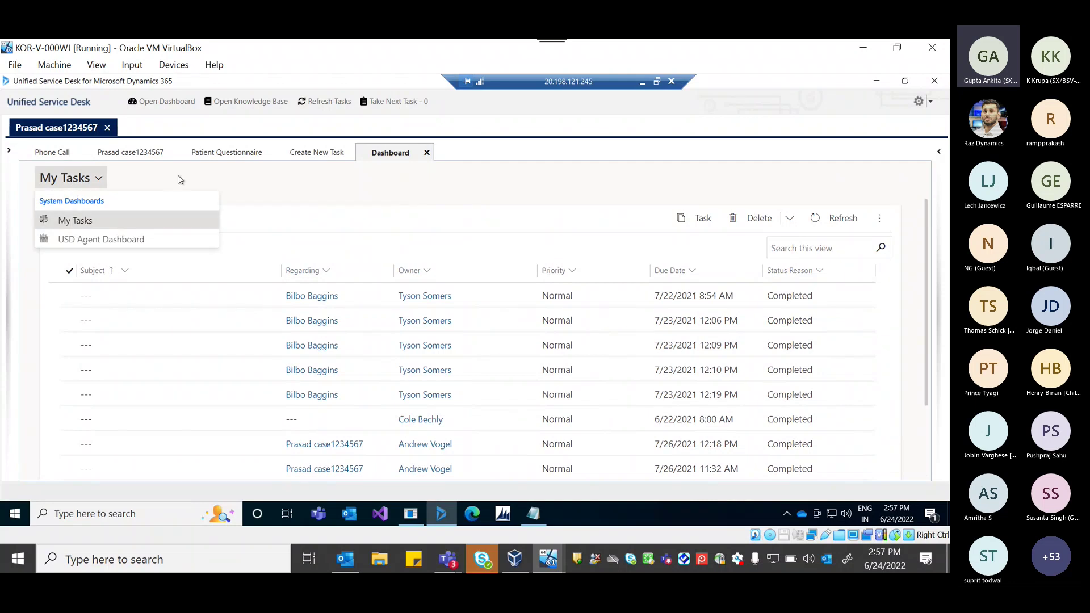
click(178, 179)
click(80, 218)
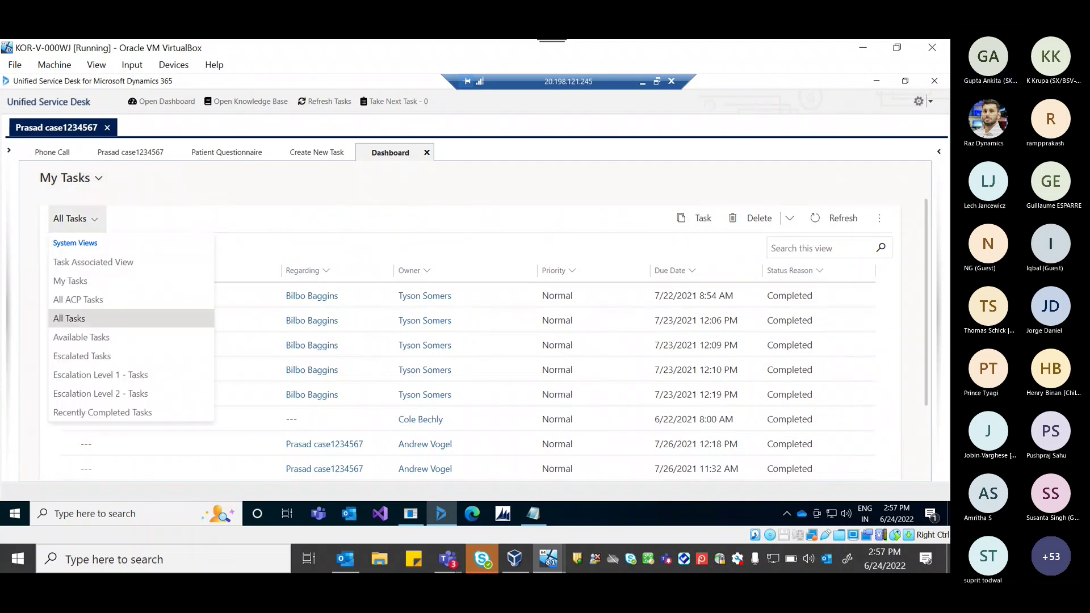
click(81, 338)
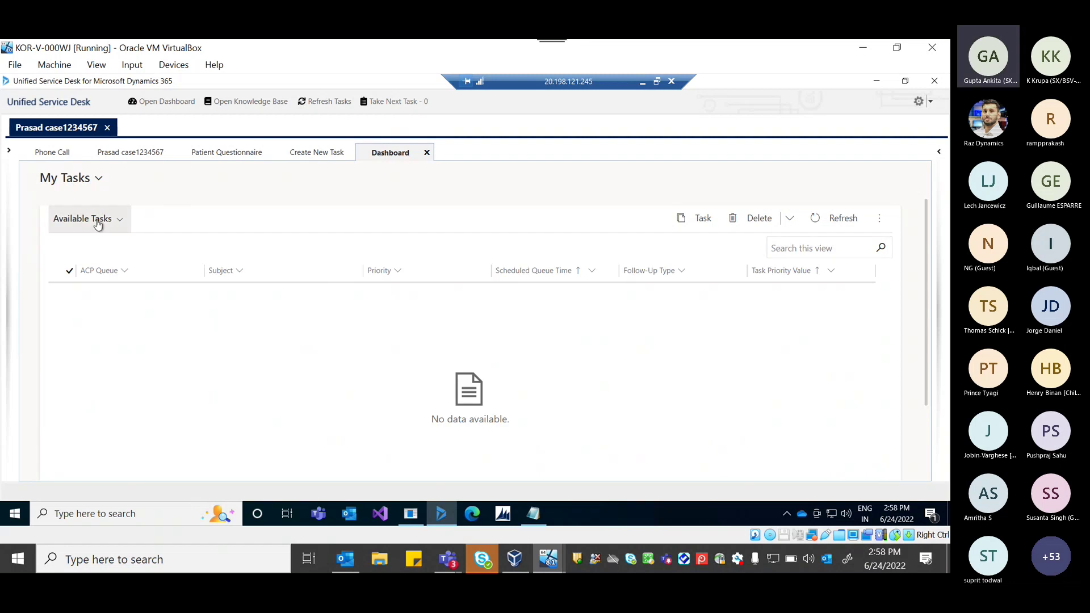
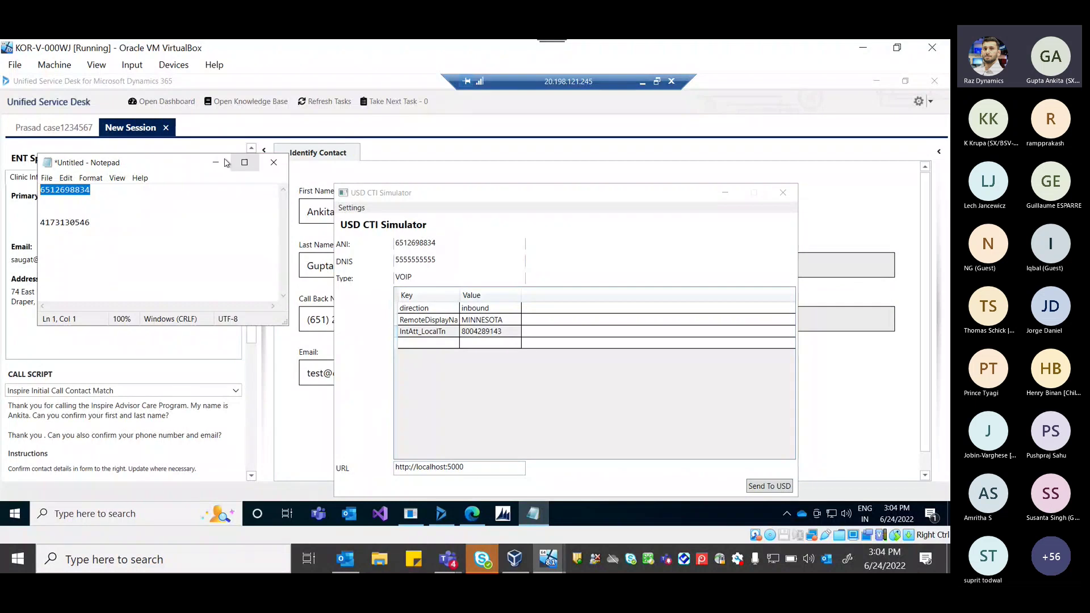
Minimize Notepad and the CTI Simulator, view the earlier case session, then return to New Session.
click(216, 163)
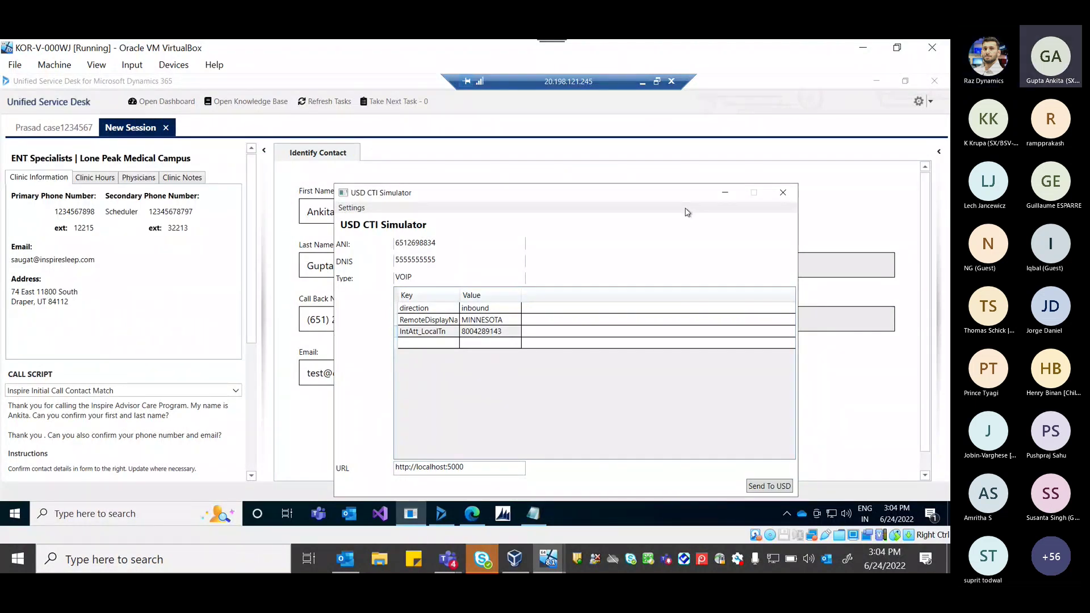
click(725, 192)
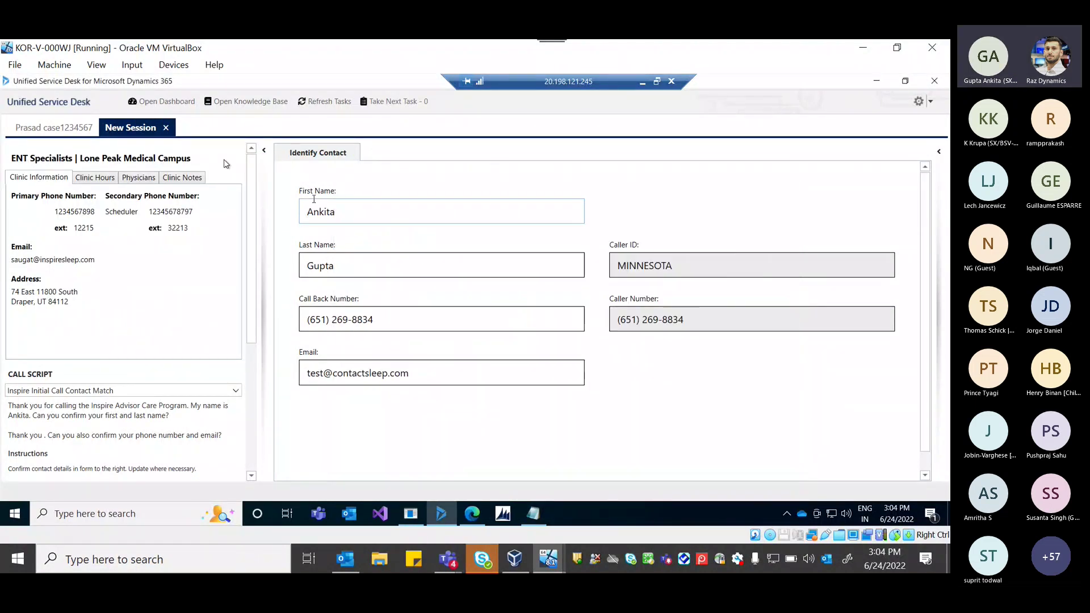
click(54, 127)
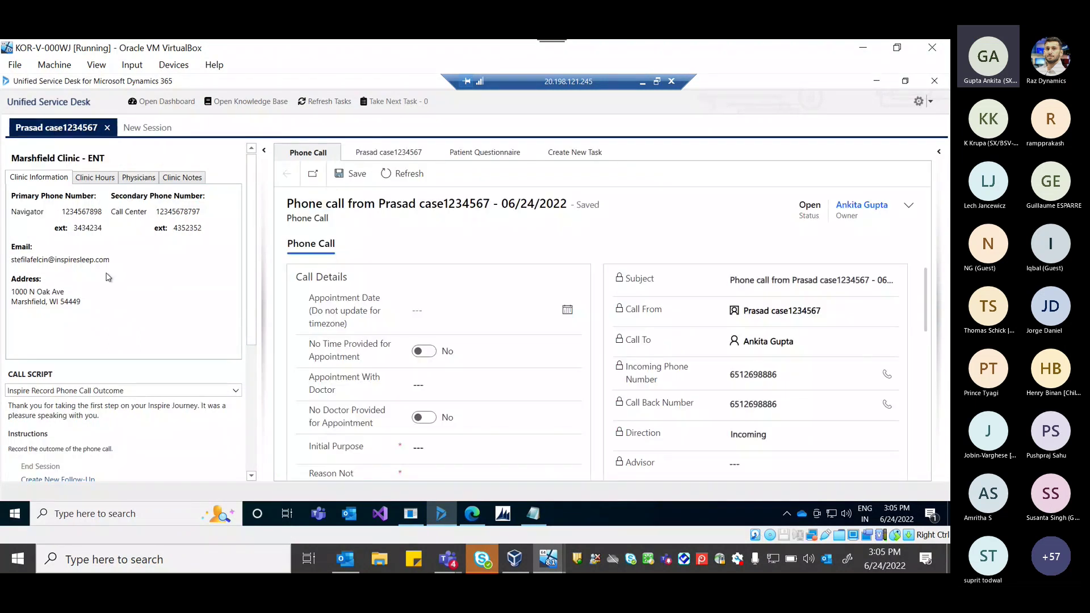
click(136, 129)
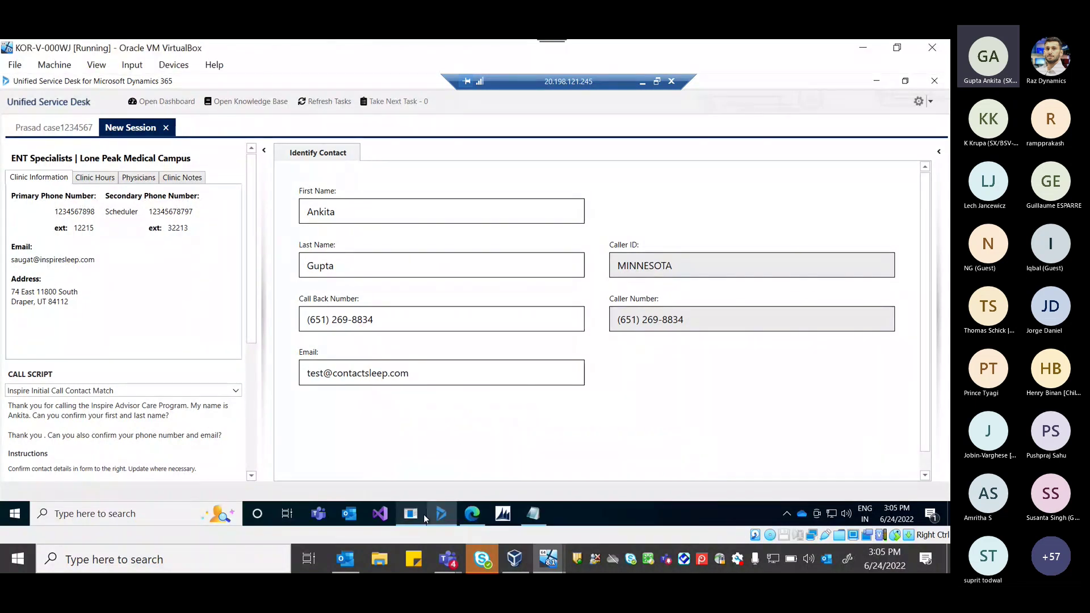
Send the simulated call from the CTI Simulator to USD, then select its calling number.
click(422, 514)
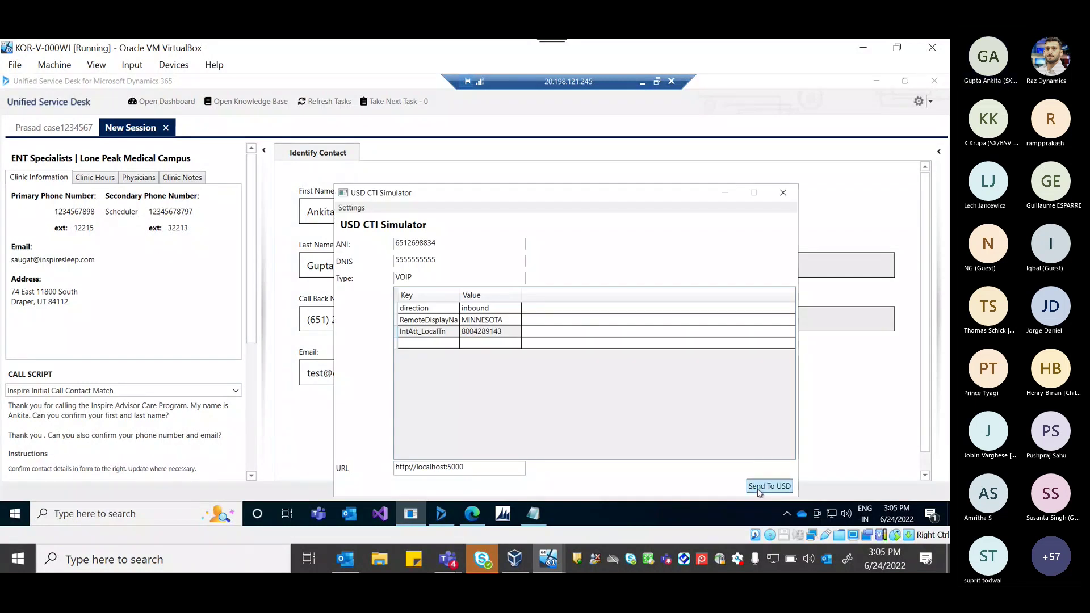
click(775, 487)
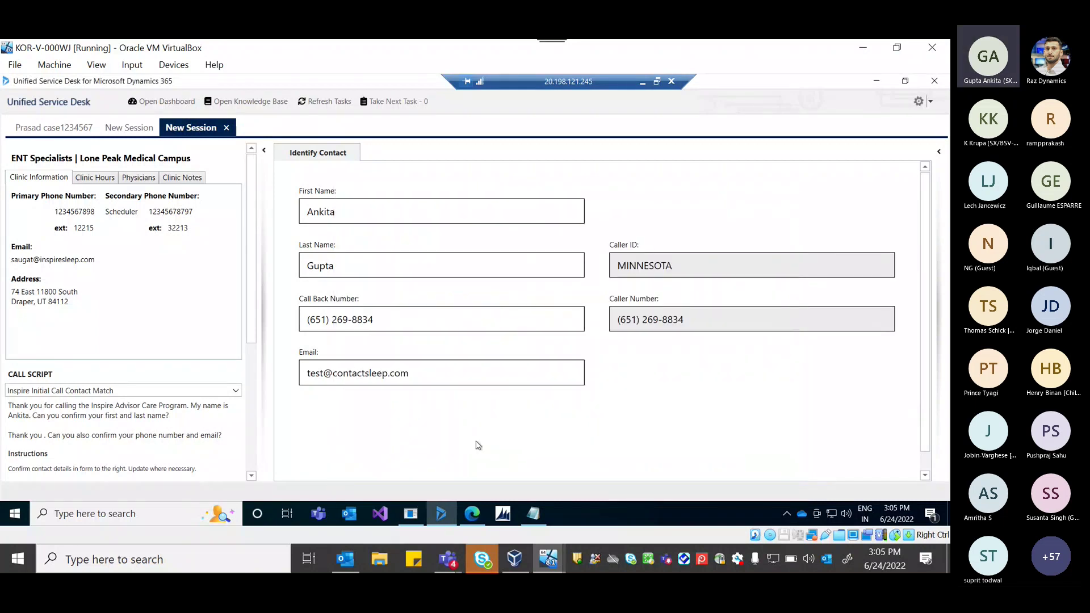
click(411, 514)
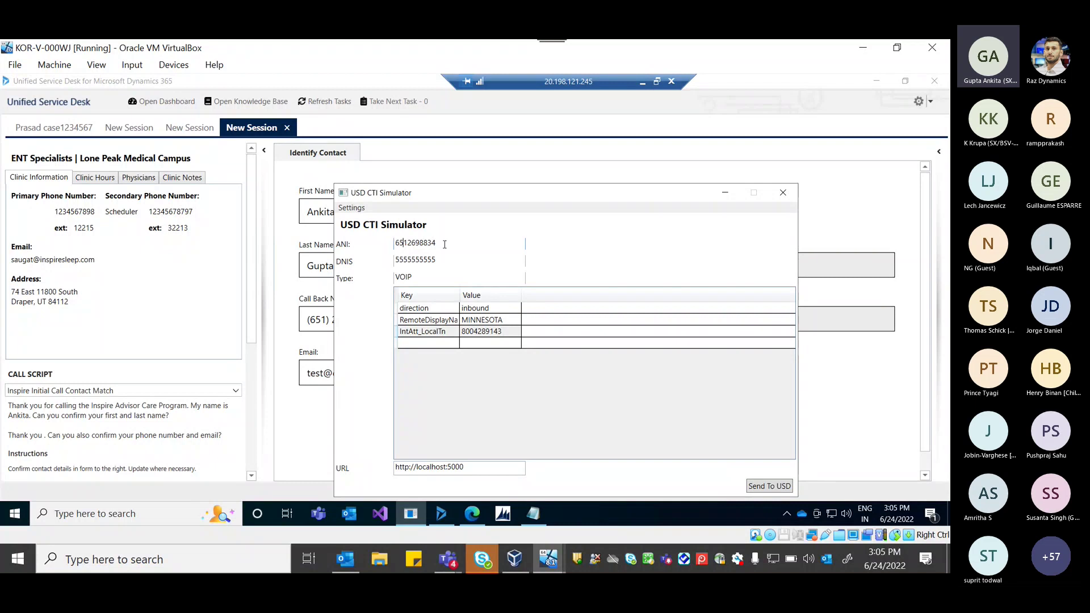
double_click(426, 243)
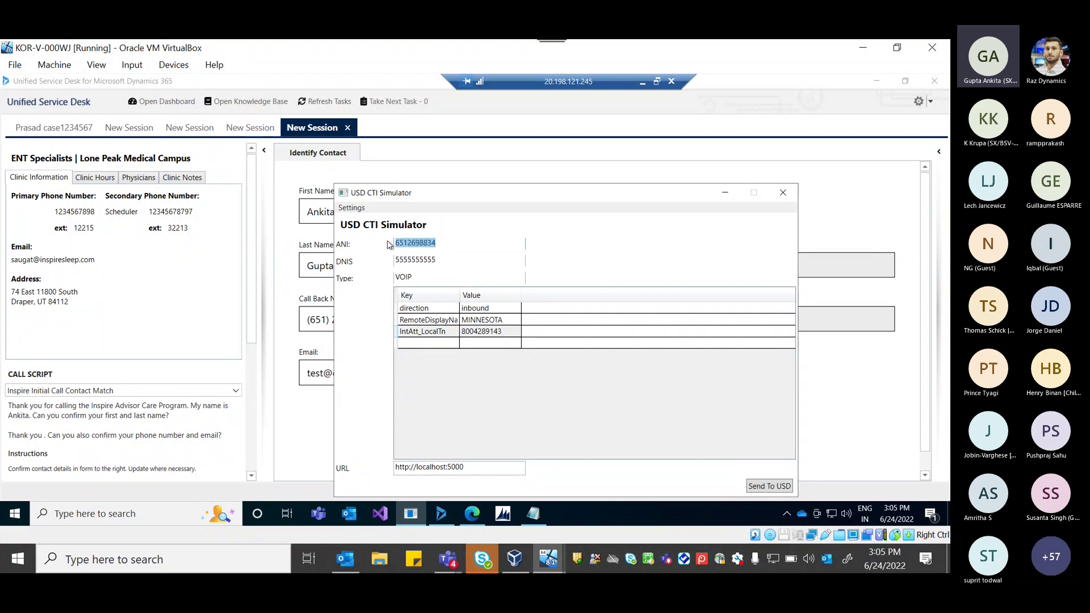
click(268, 370)
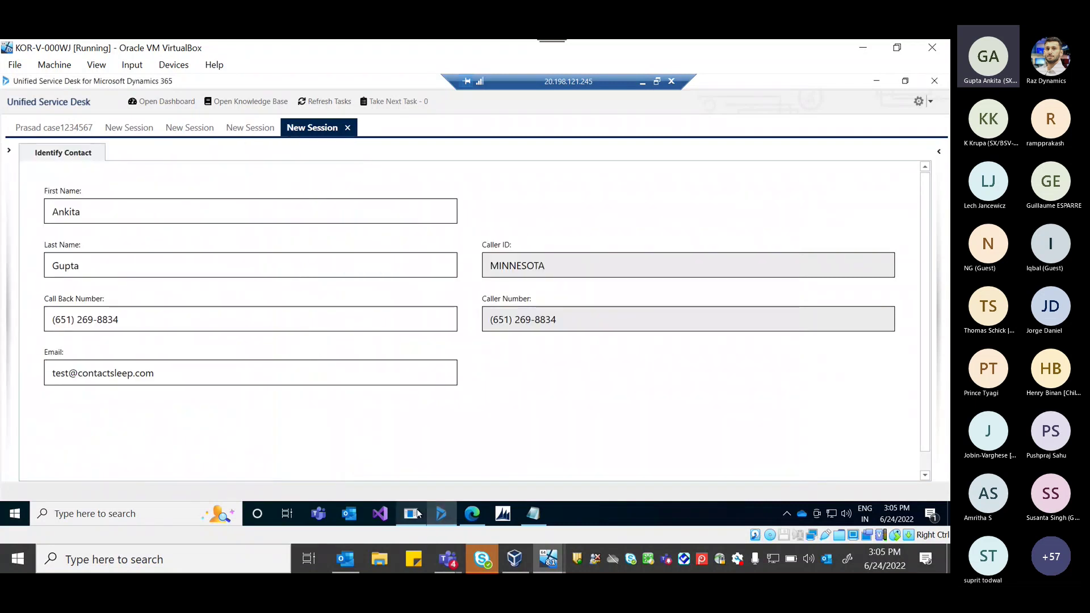
Change the calling number's last digit to 5 and send the new call to USD.
click(411, 515)
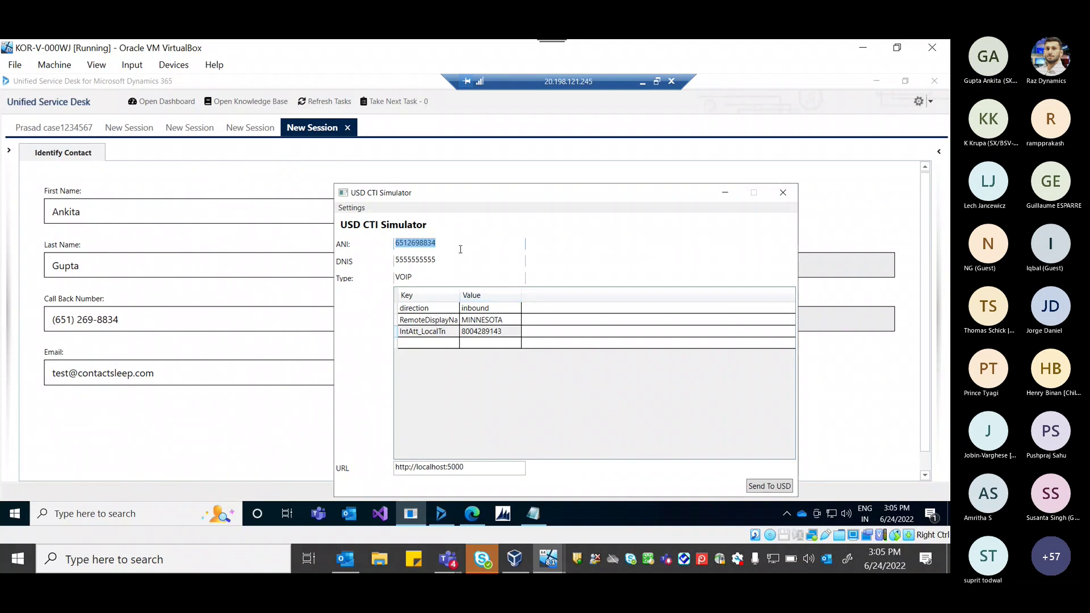
click(461, 249)
key(BackSpace)
text(5)
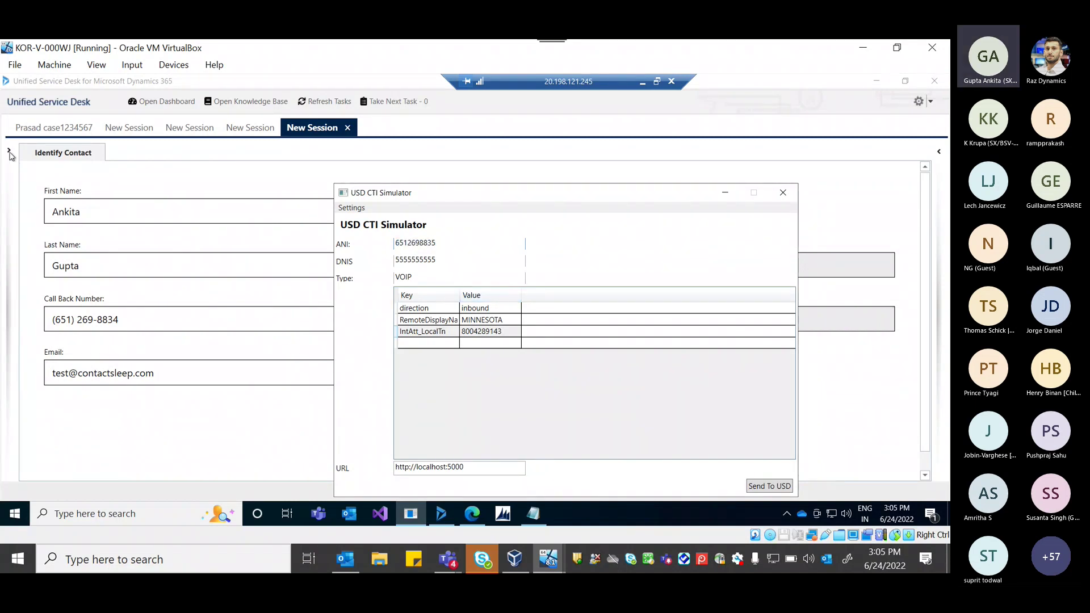
click(9, 151)
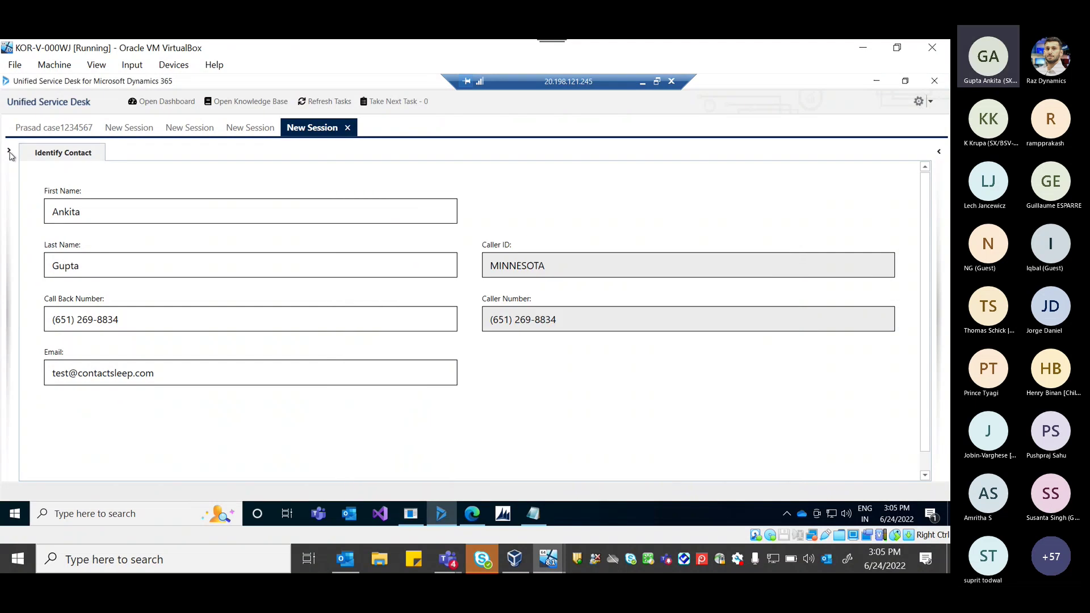
click(410, 513)
click(775, 487)
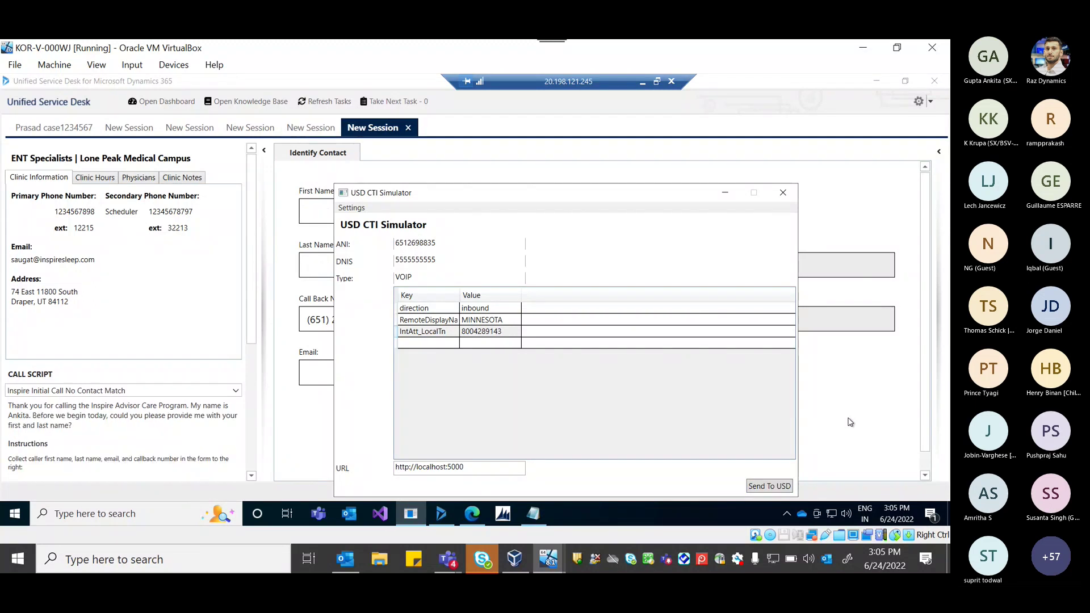
Enter the caller's first name, last name and e-mail, then advance the script to Inspire Identify Purpose.
click(349, 204)
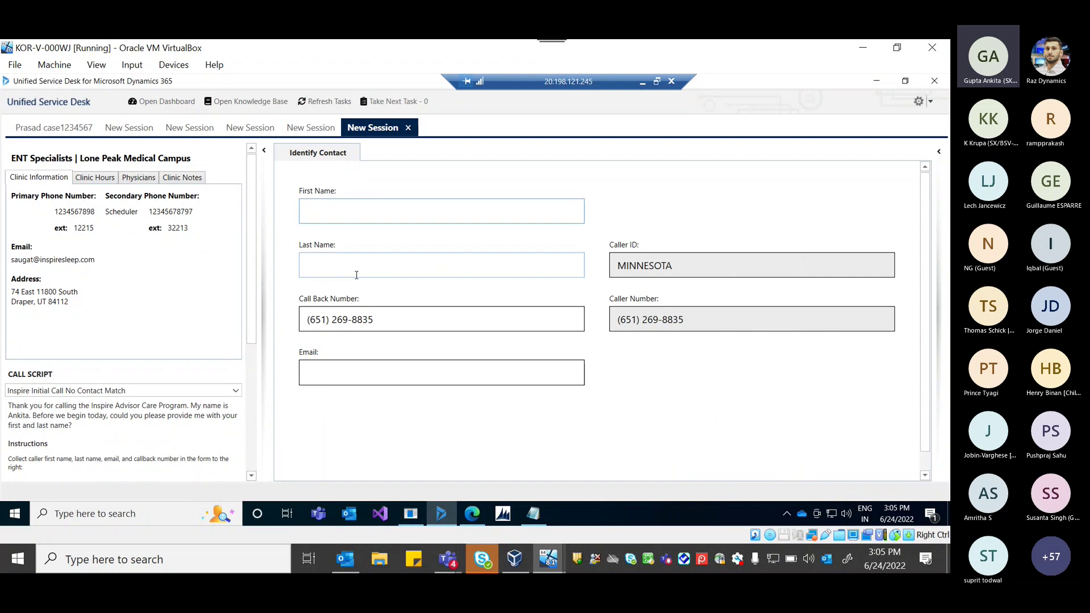
click(362, 374)
click(360, 207)
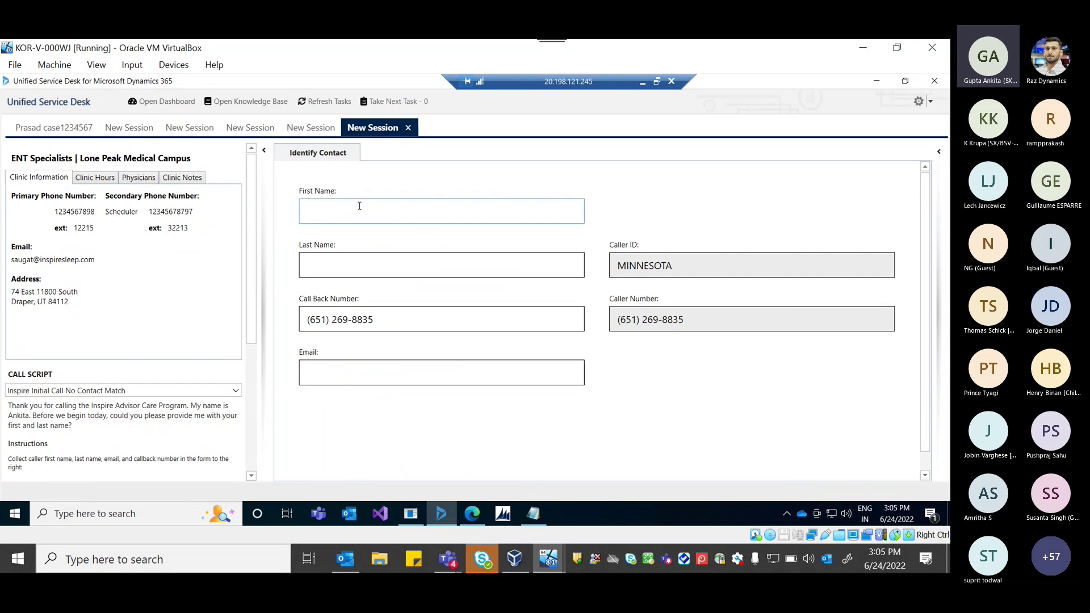
text(Krupa)
click(446, 265)
text(K)
click(360, 381)
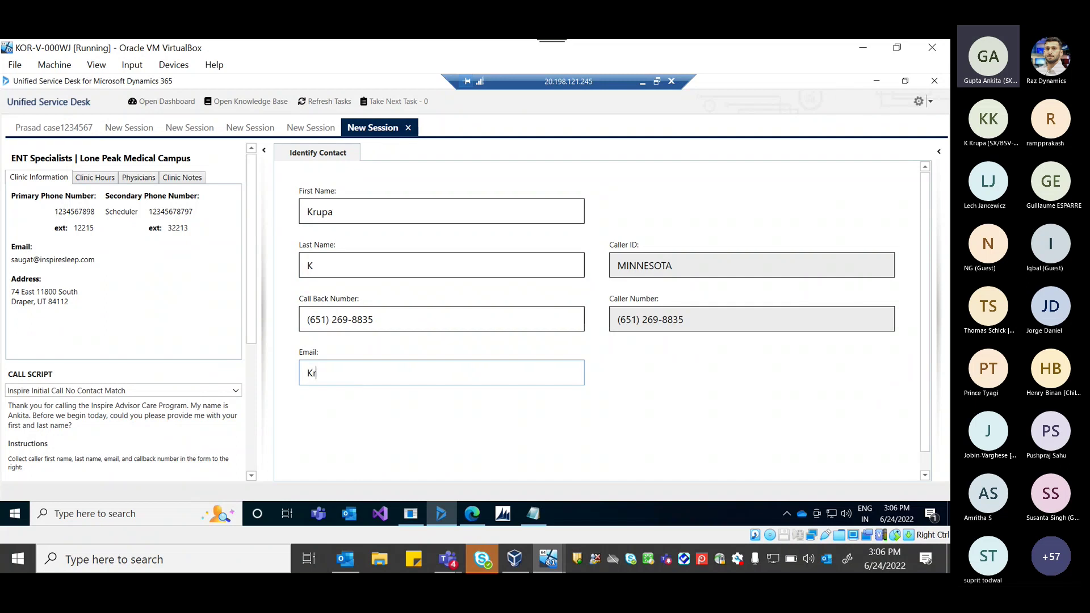
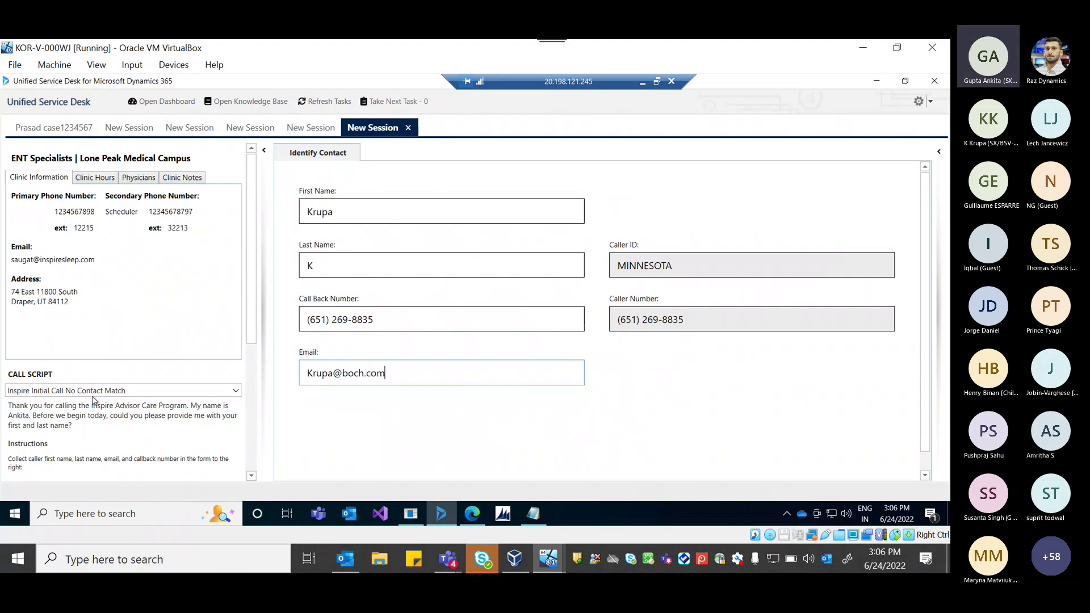
scroll(93, 401, down, 2)
click(53, 425)
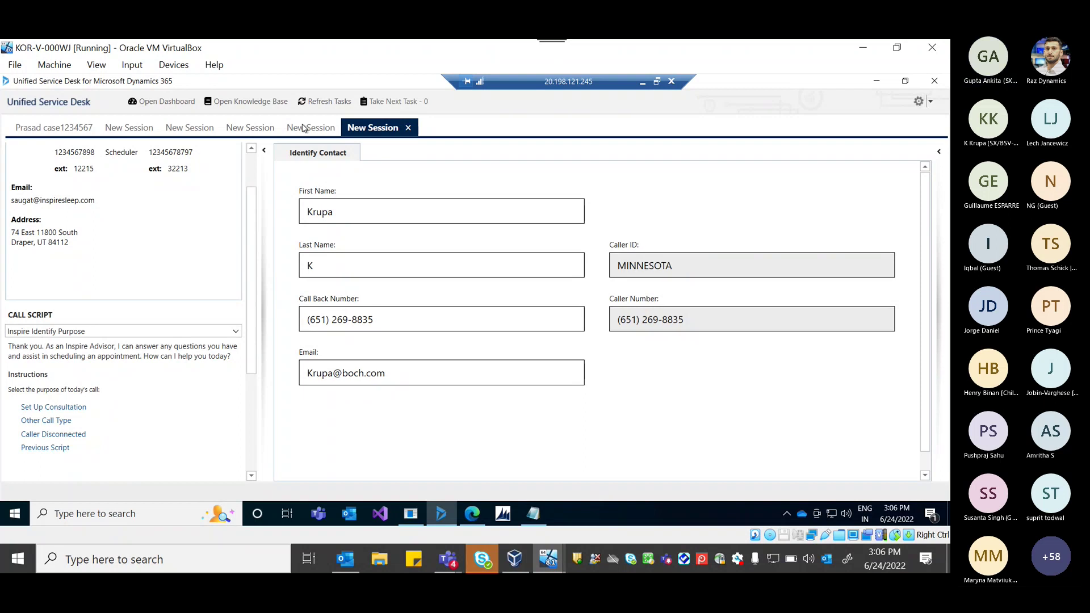
In the earlier case session, open the caller's contact record and its summary details.
click(80, 133)
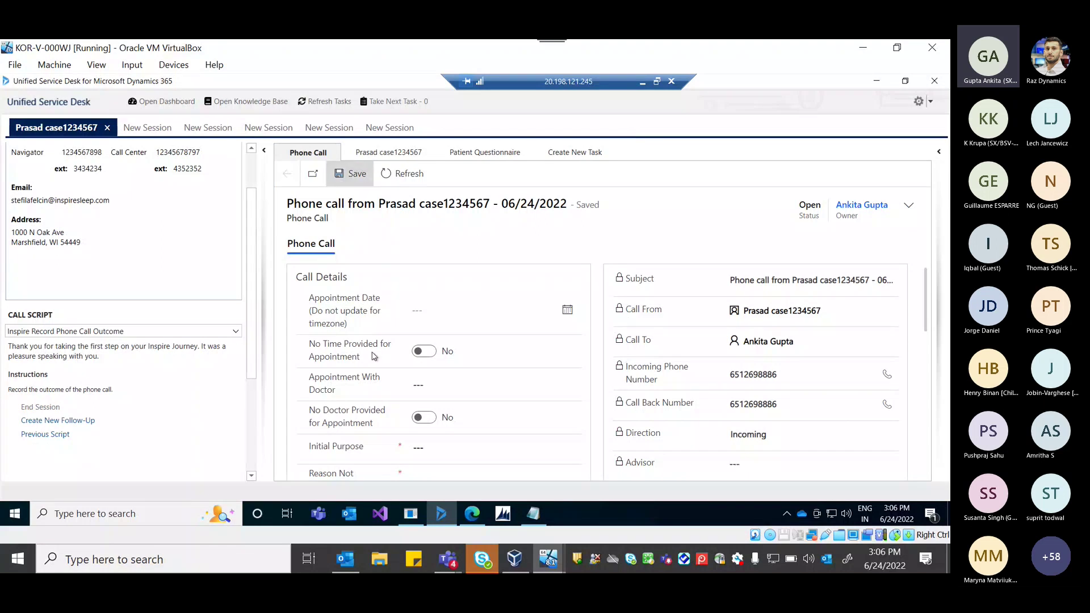
scroll(759, 341, down, 1)
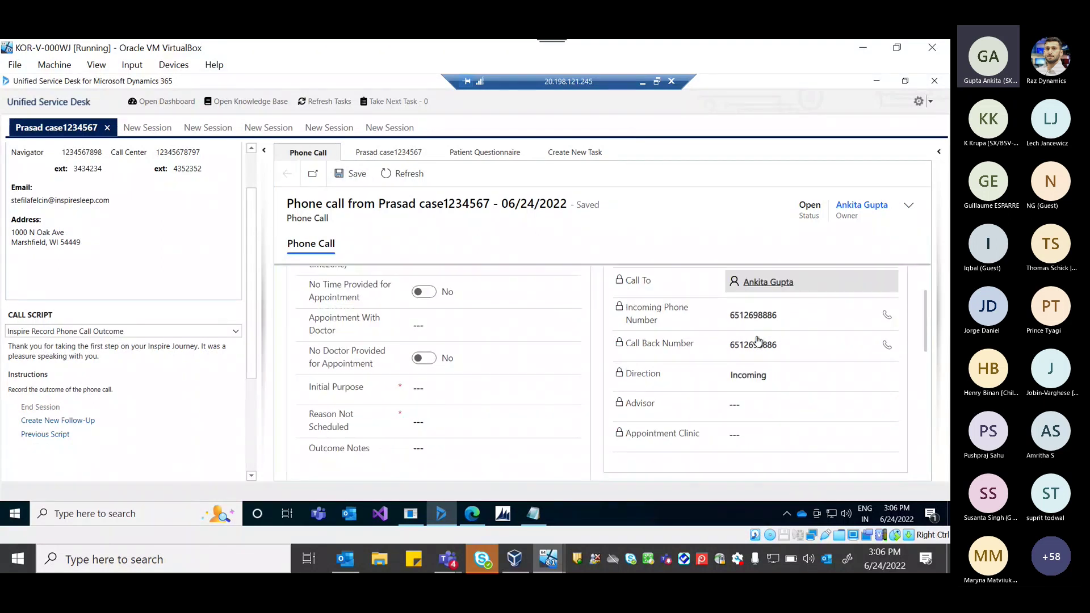
scroll(759, 342, down, 5)
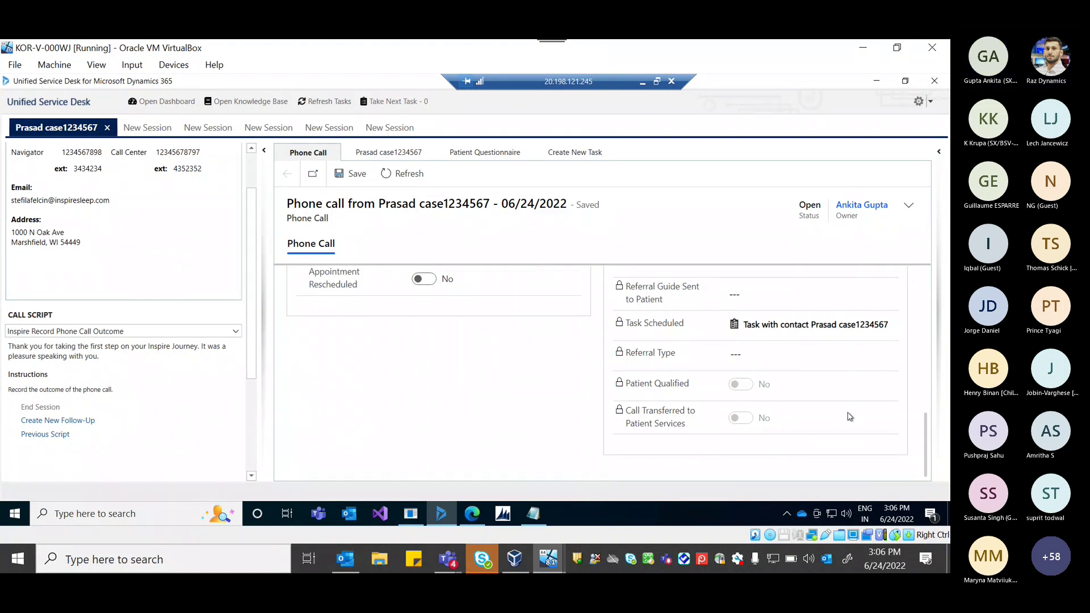
scroll(850, 417, up, 6)
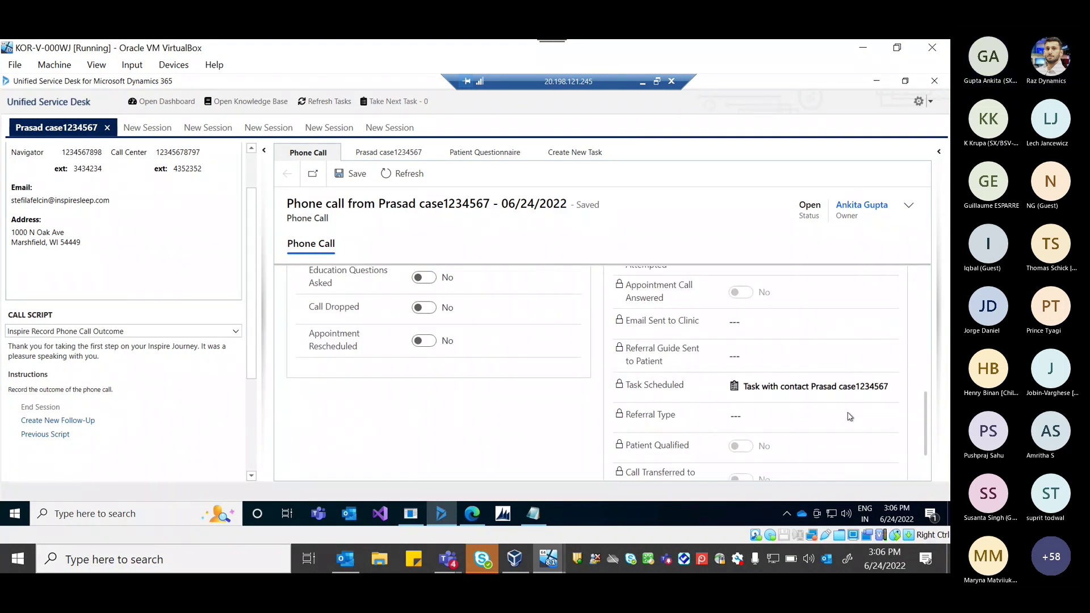
click(400, 156)
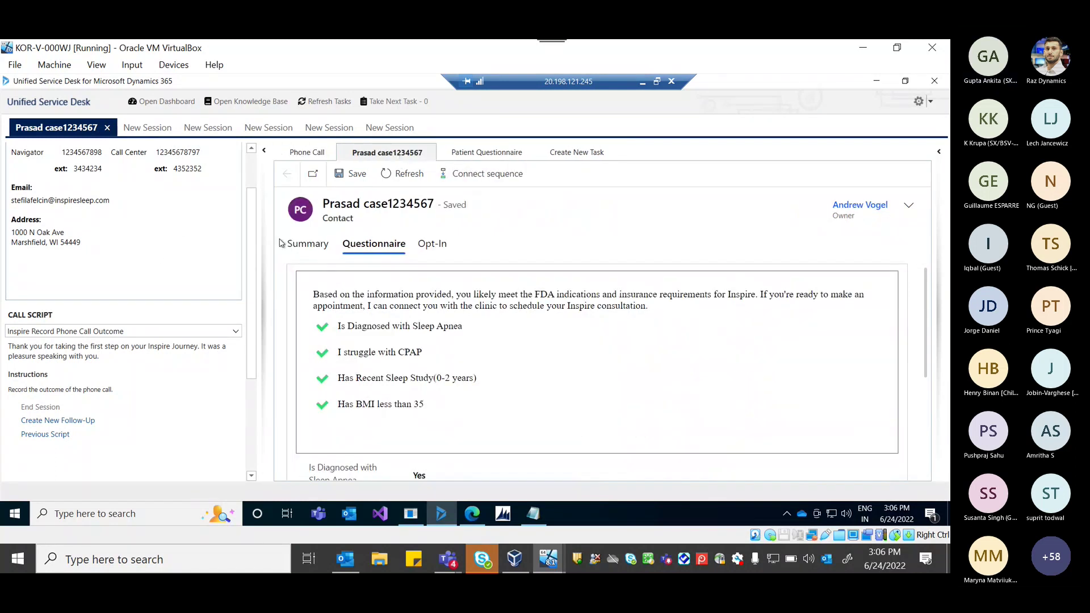
click(305, 246)
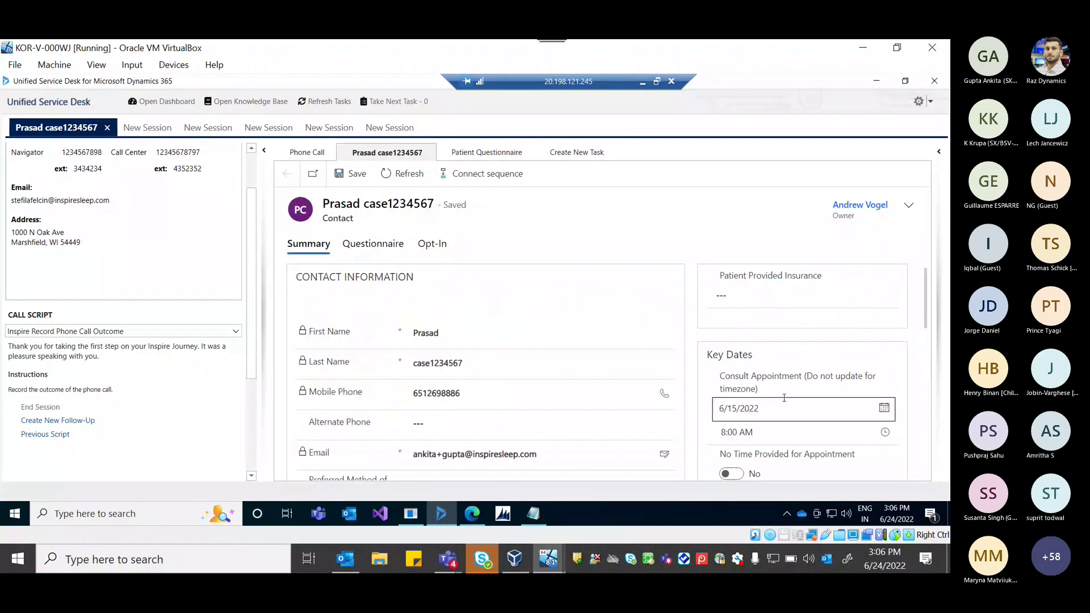
Load more Timeline entries and open the older Phone Call as a full record.
scroll(785, 402, down, 5)
scroll(785, 402, down, 1)
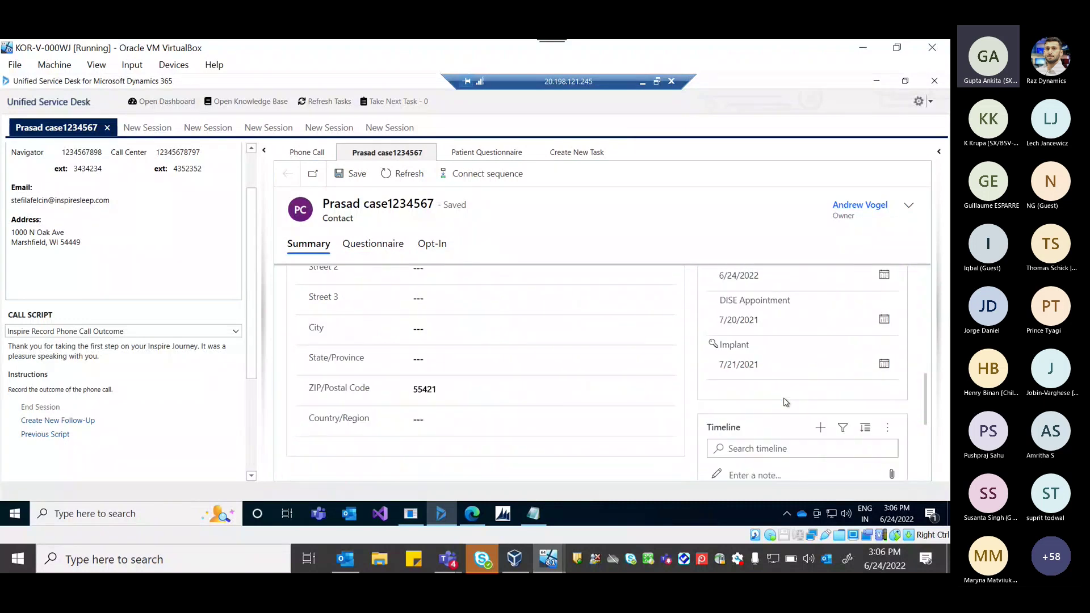
scroll(786, 402, down, 3)
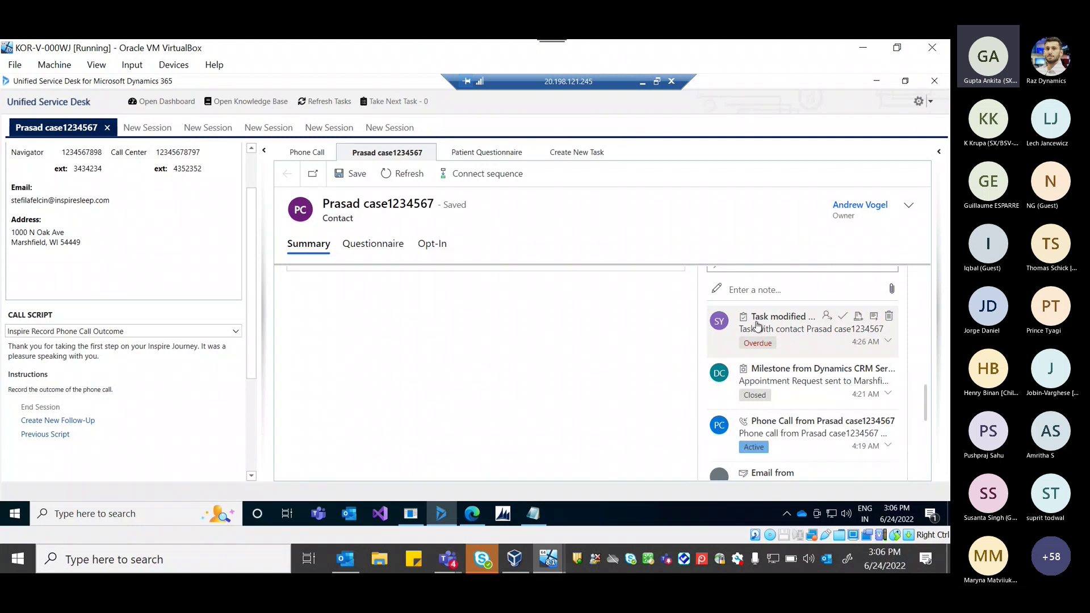
scroll(777, 413, down, 1)
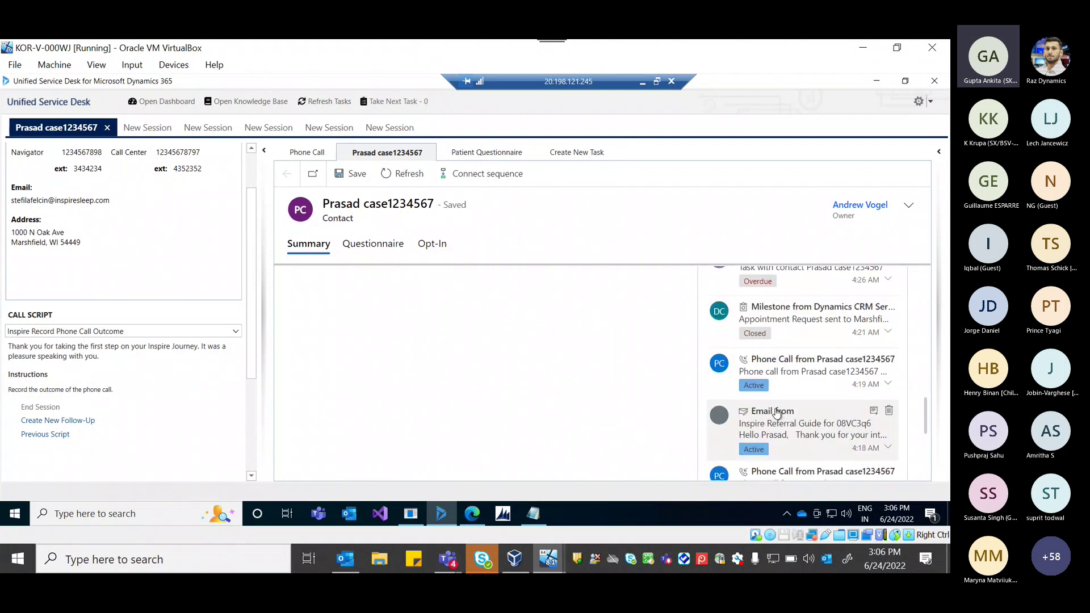
scroll(795, 431, down, 3)
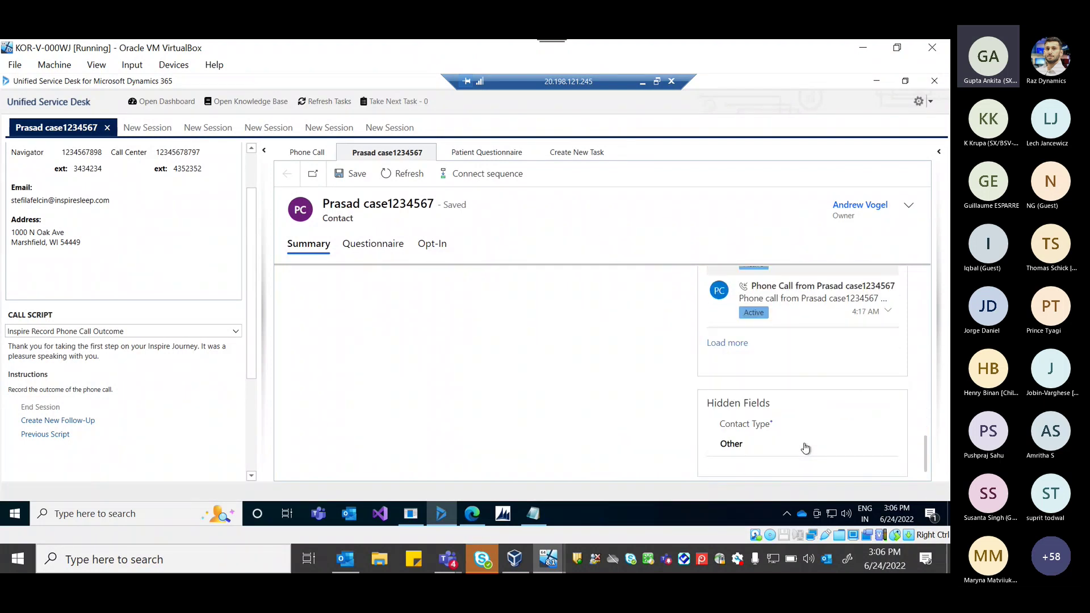
click(738, 348)
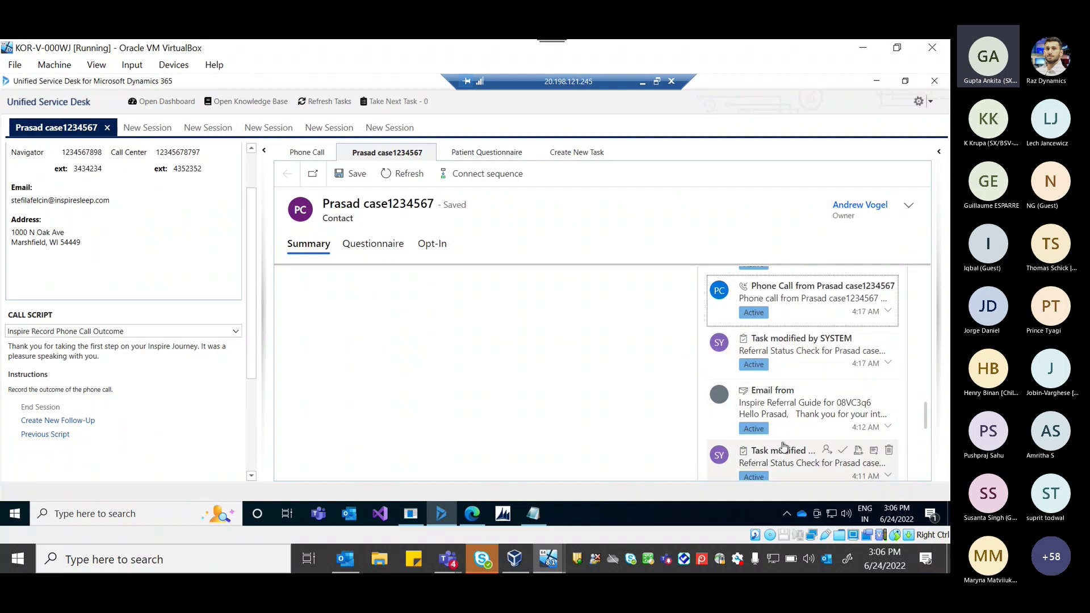
scroll(792, 365, down, 1)
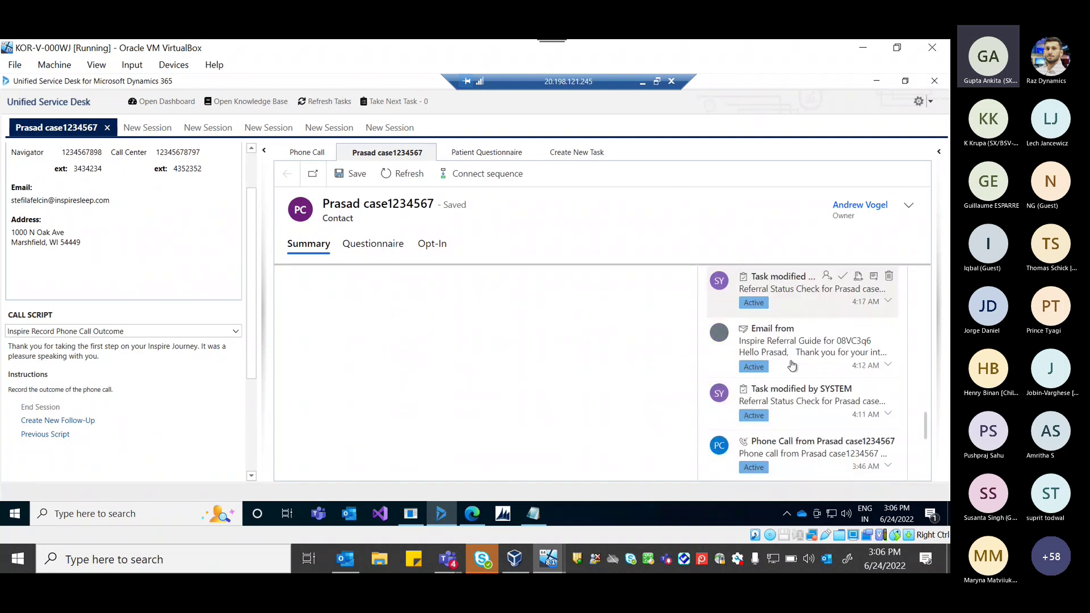
click(775, 446)
click(776, 445)
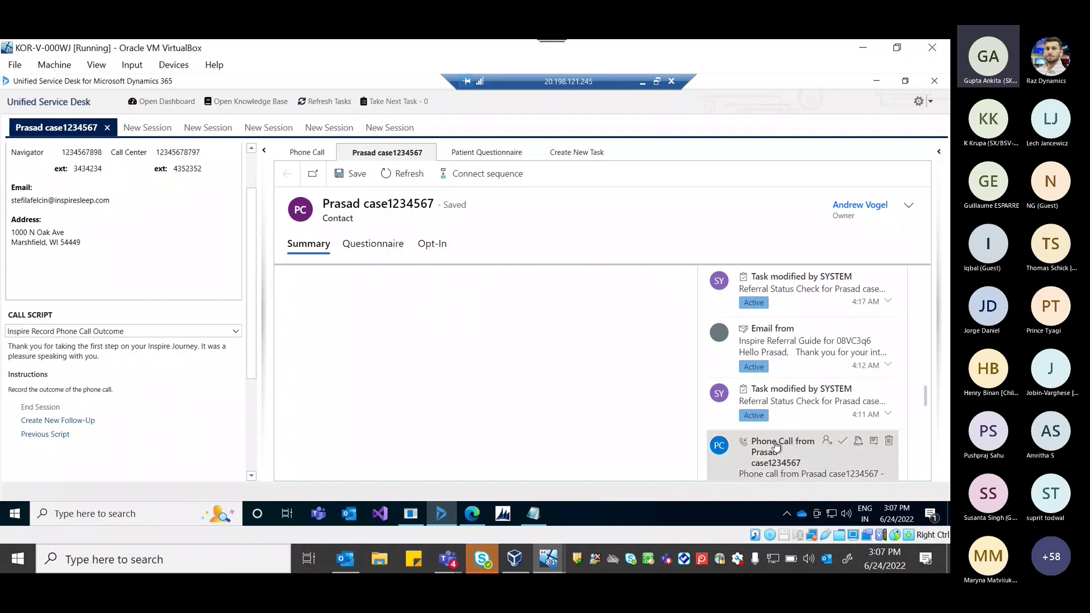
click(874, 444)
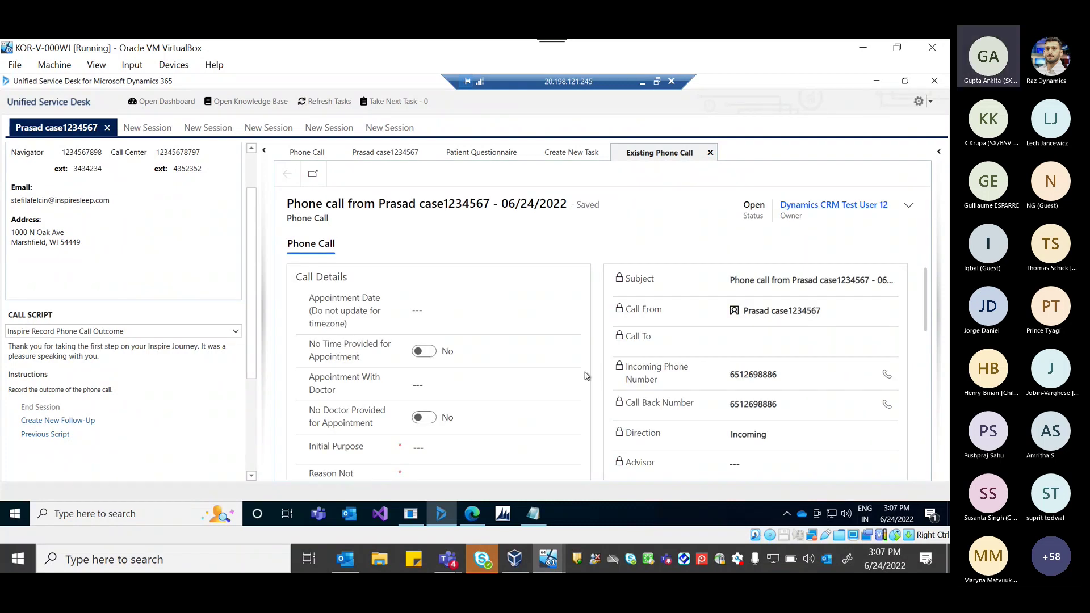
In the second caller's session, set the call purpose to Set Up Consultation.
click(152, 128)
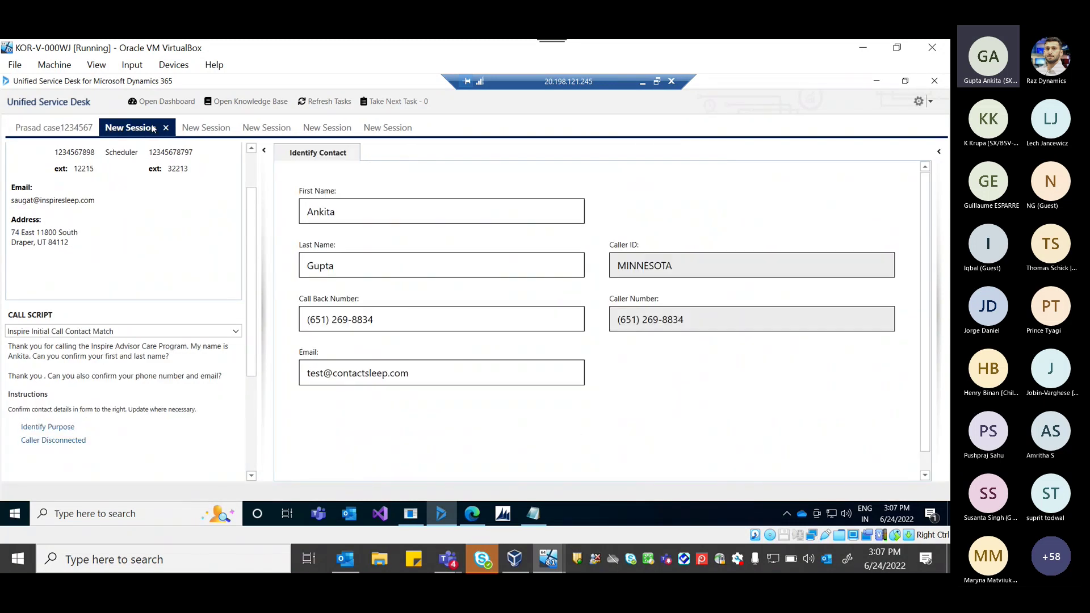
click(35, 432)
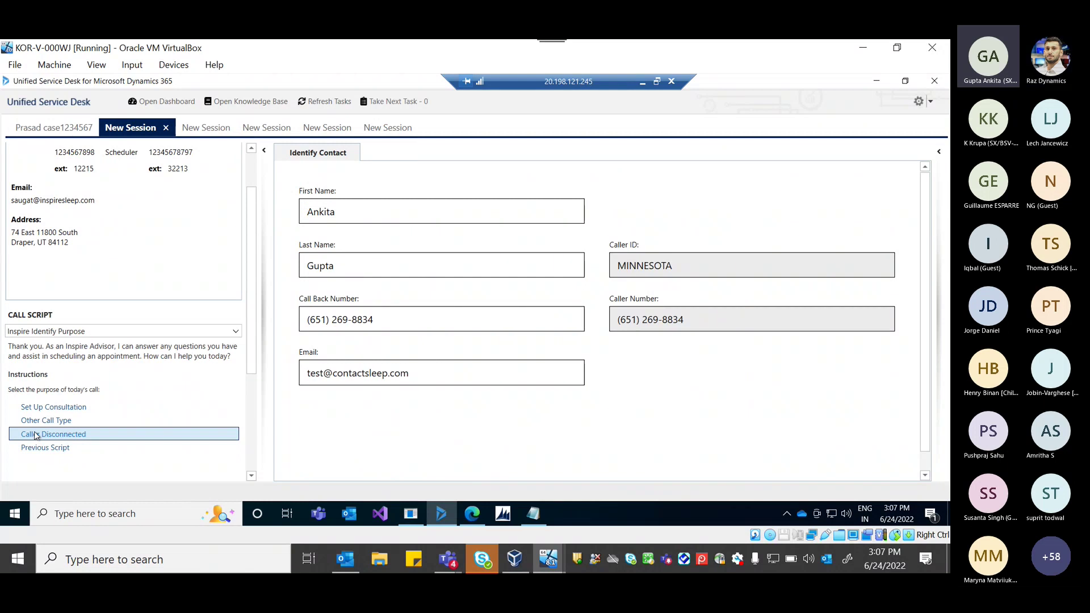
click(48, 407)
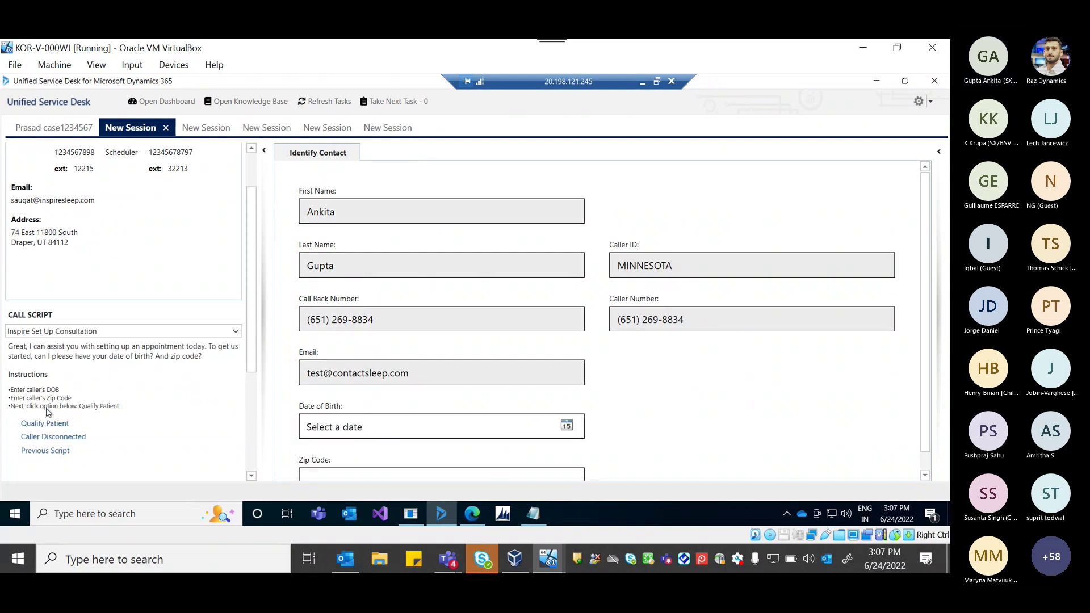
click(49, 423)
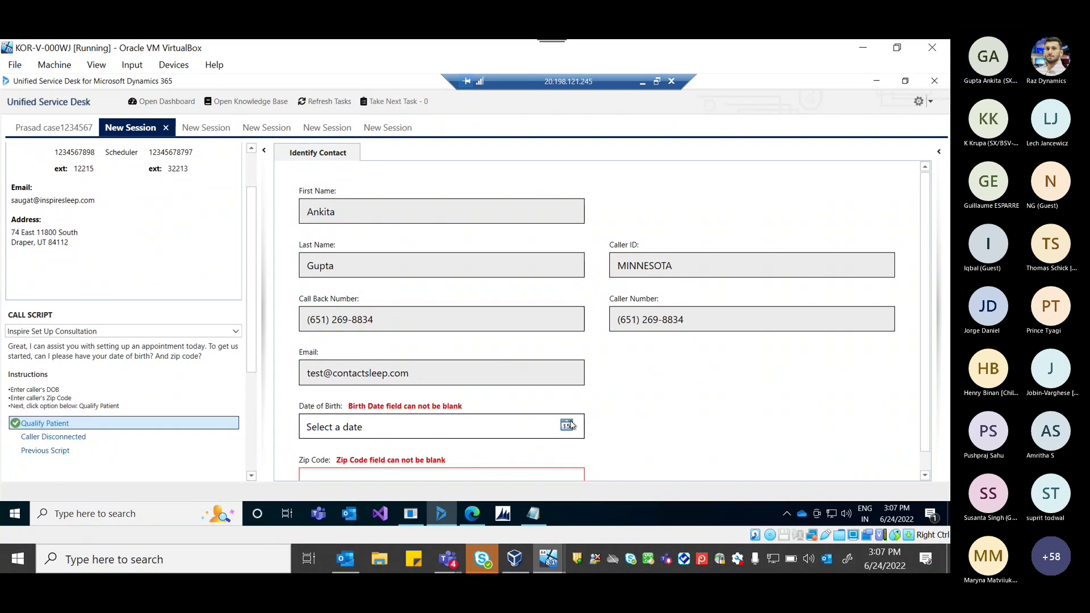
Set Date of Birth to 5/1/2022, enter the zip code, and qualify the patient.
click(571, 425)
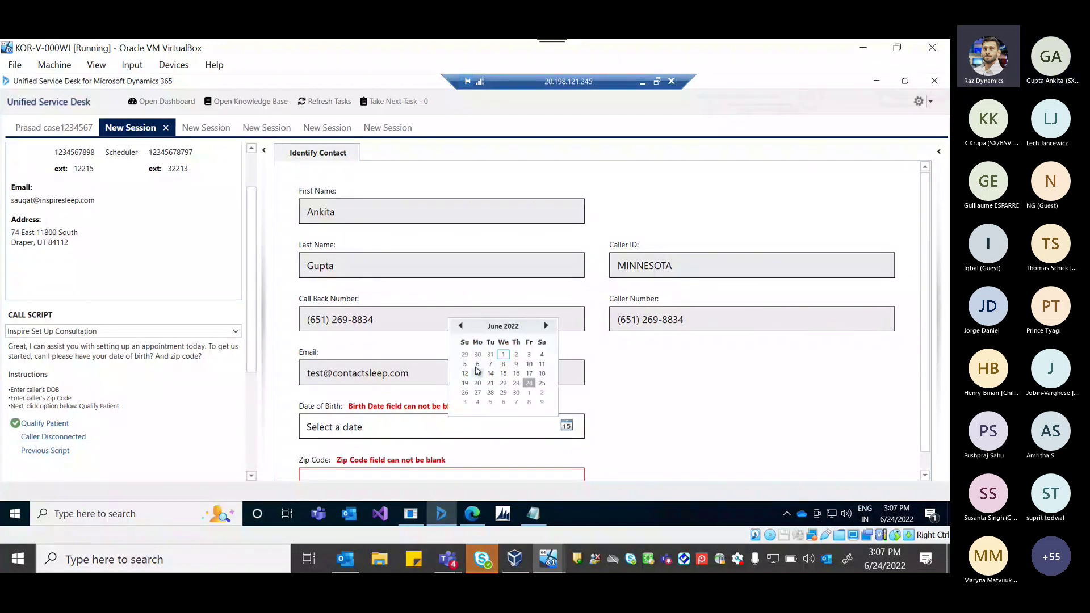
click(461, 328)
click(465, 364)
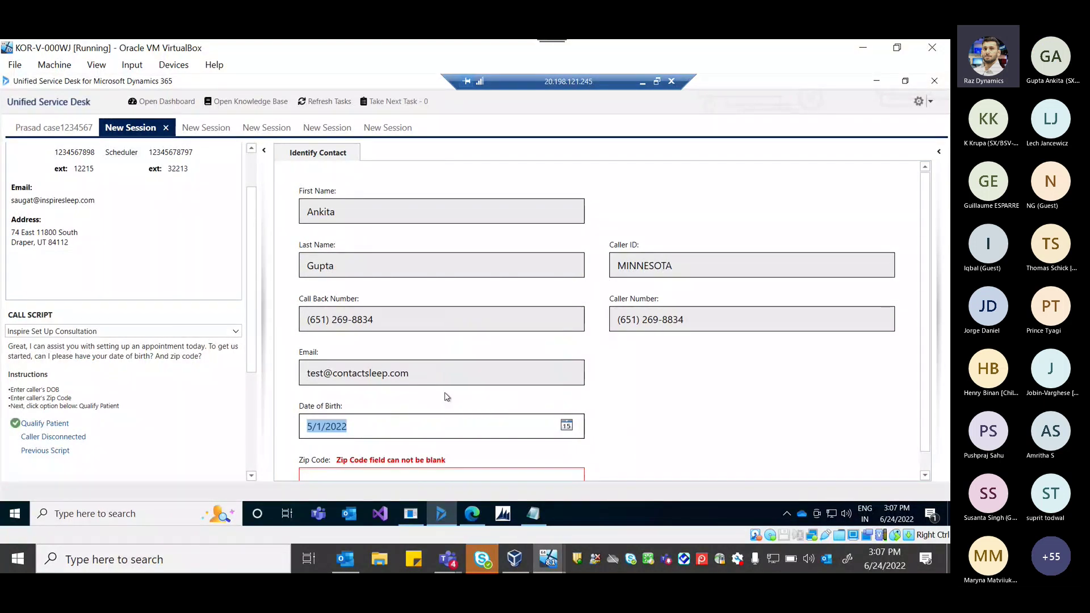
click(402, 471)
text(67843)
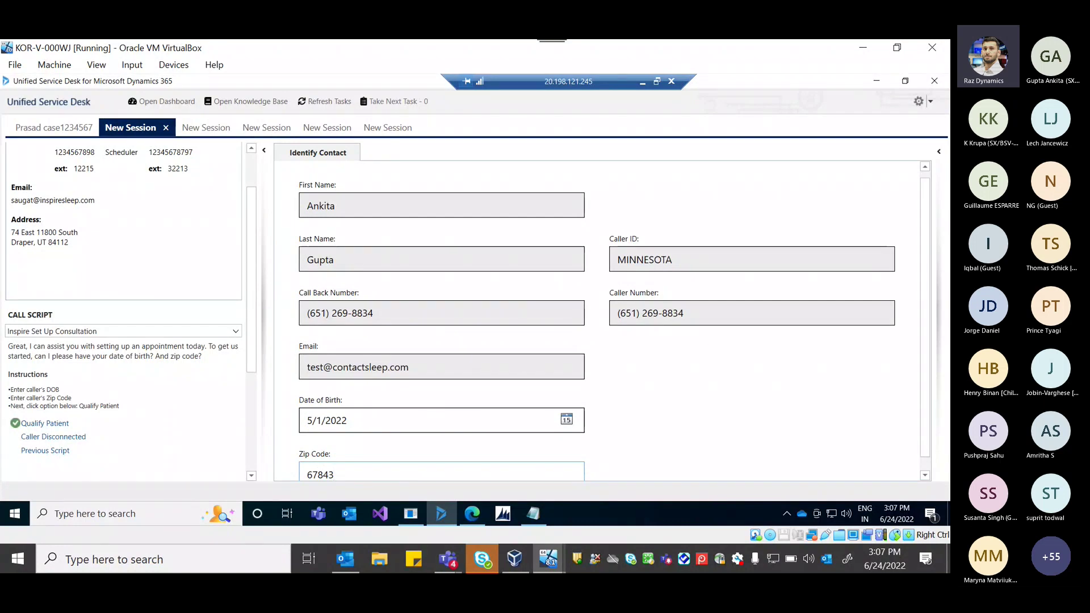
click(50, 423)
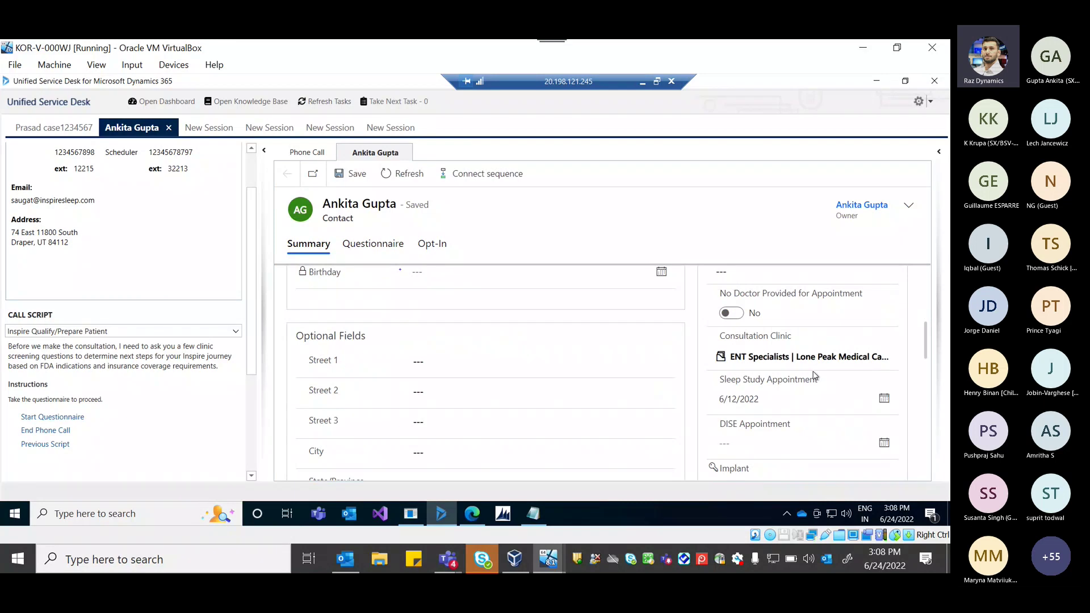
Open the caller's completed Phone Call from the Timeline, showing its 6/29/2022 8:00 AM appointment.
scroll(815, 377, down, 5)
click(815, 364)
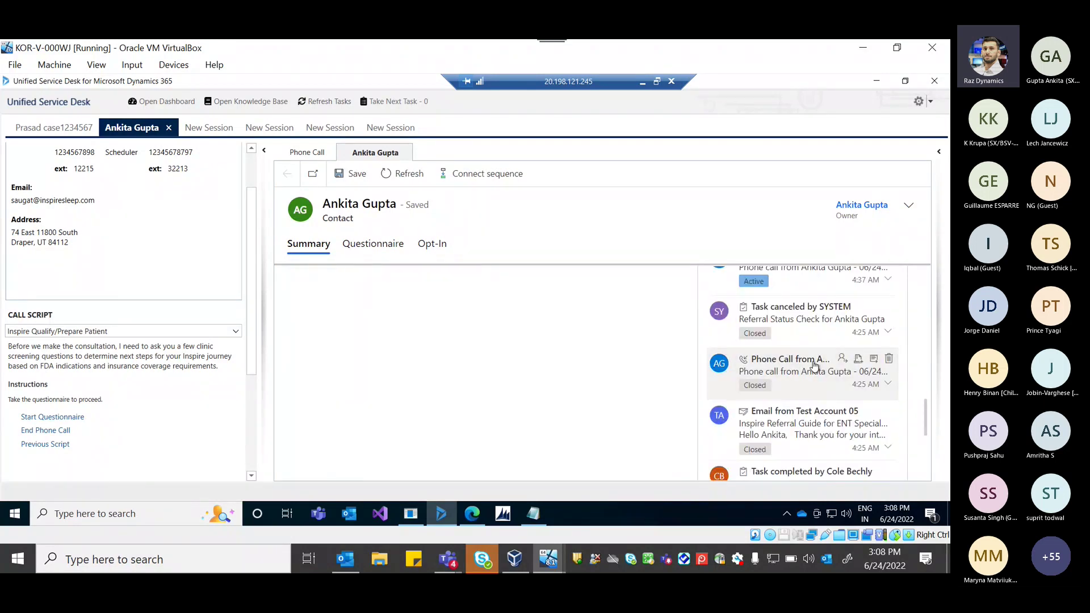
click(874, 361)
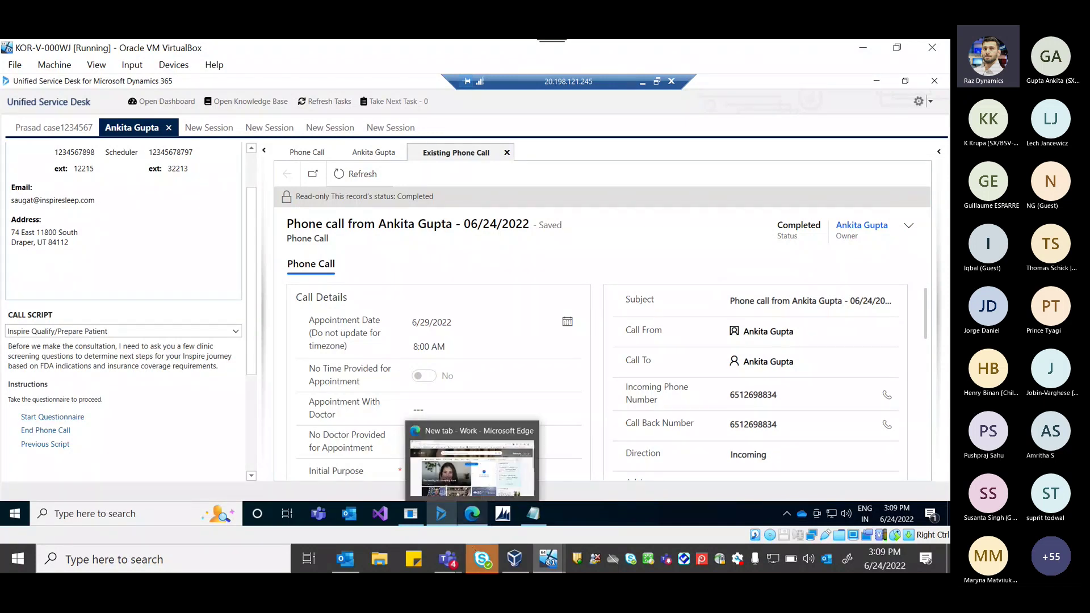
mouse_move(549, 559)
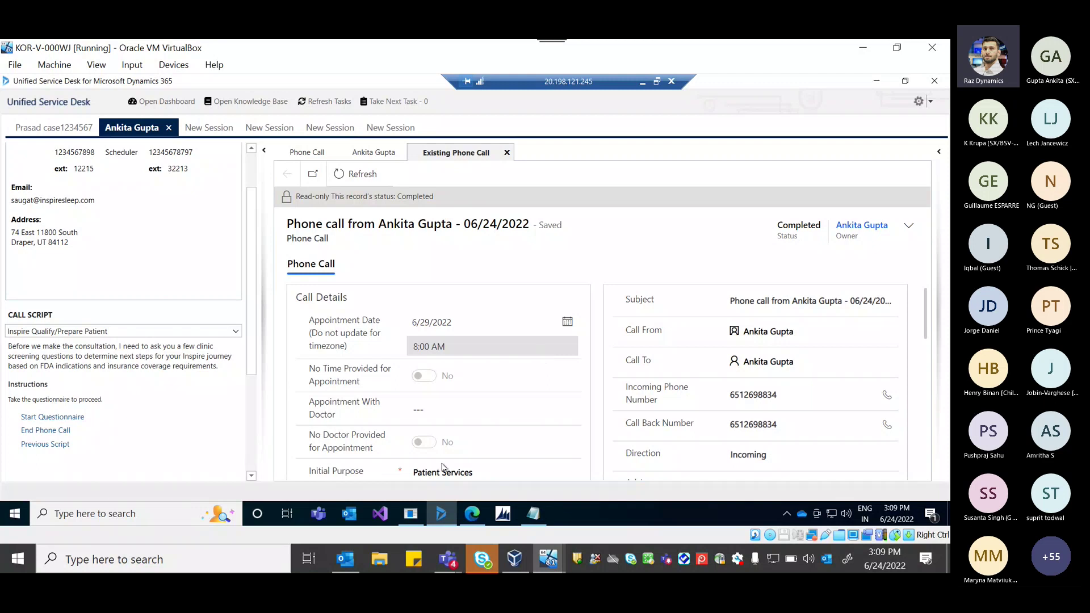
click(454, 565)
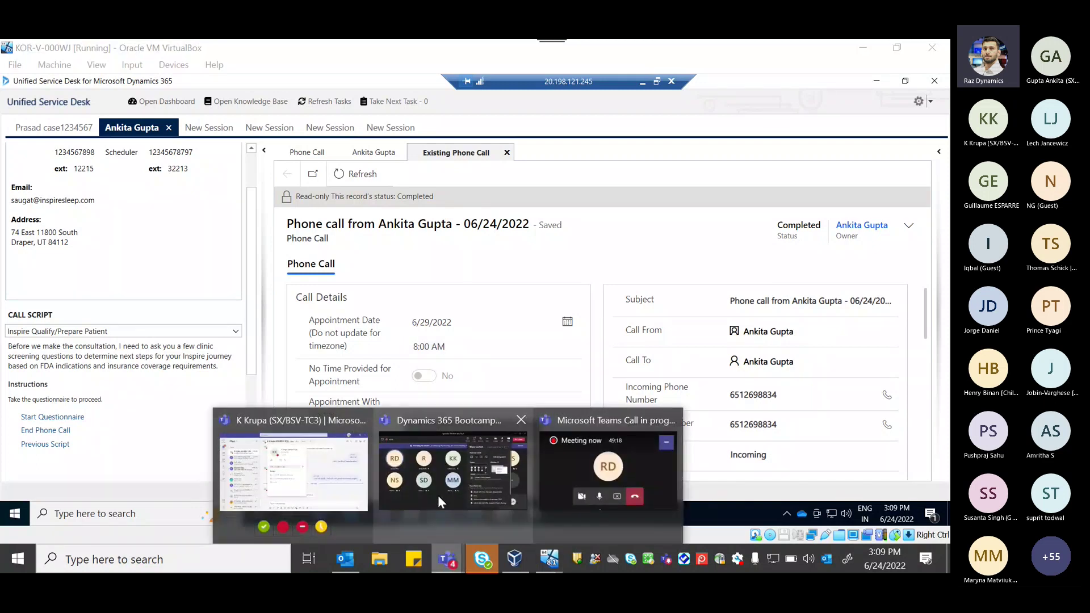
Bring the Dynamics 365 Bootcamp Day2 meeting window forward and briefly view its chat.
click(438, 495)
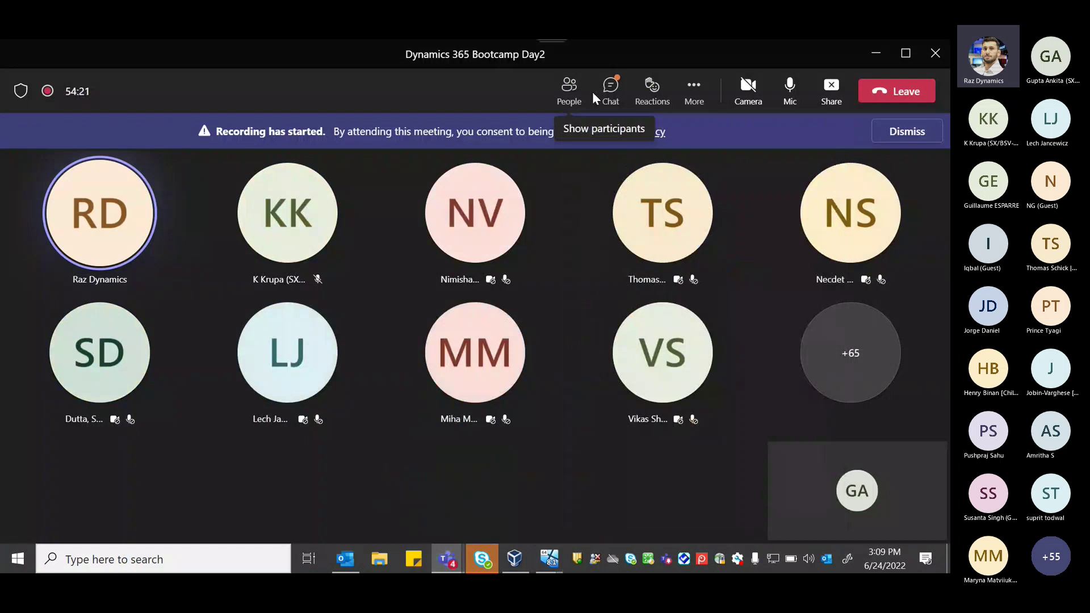
click(611, 90)
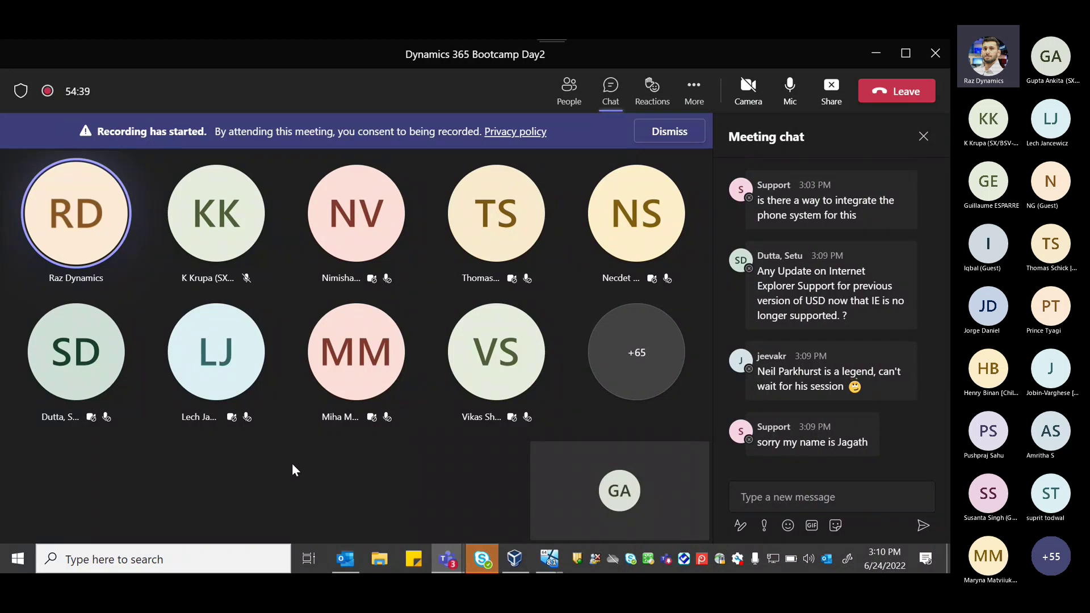
click(924, 136)
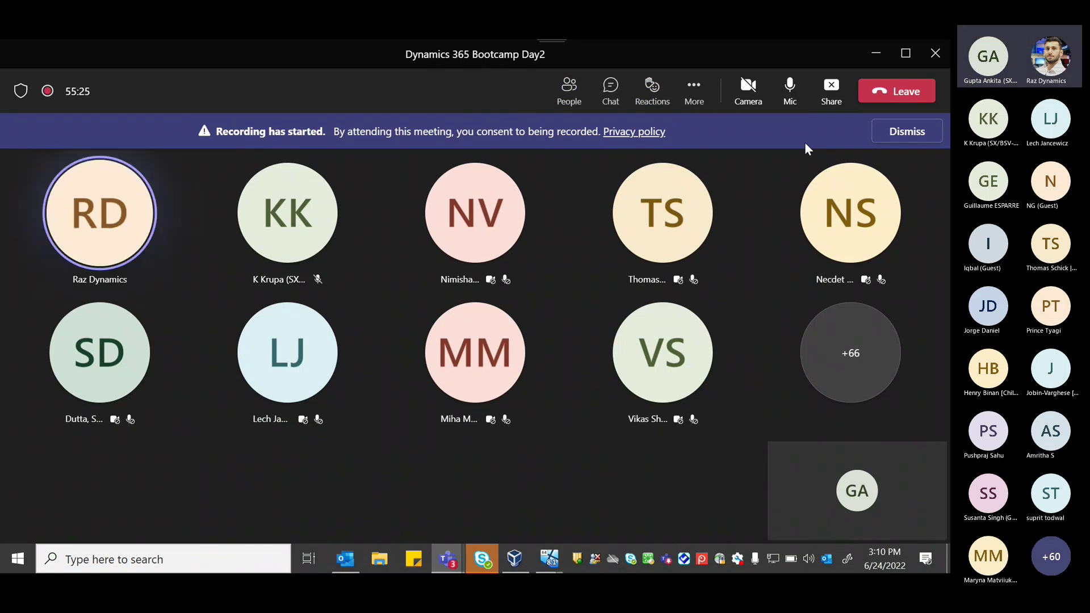
Mute the microphone, reopen the meeting chat, and stop sharing the screen.
click(550, 559)
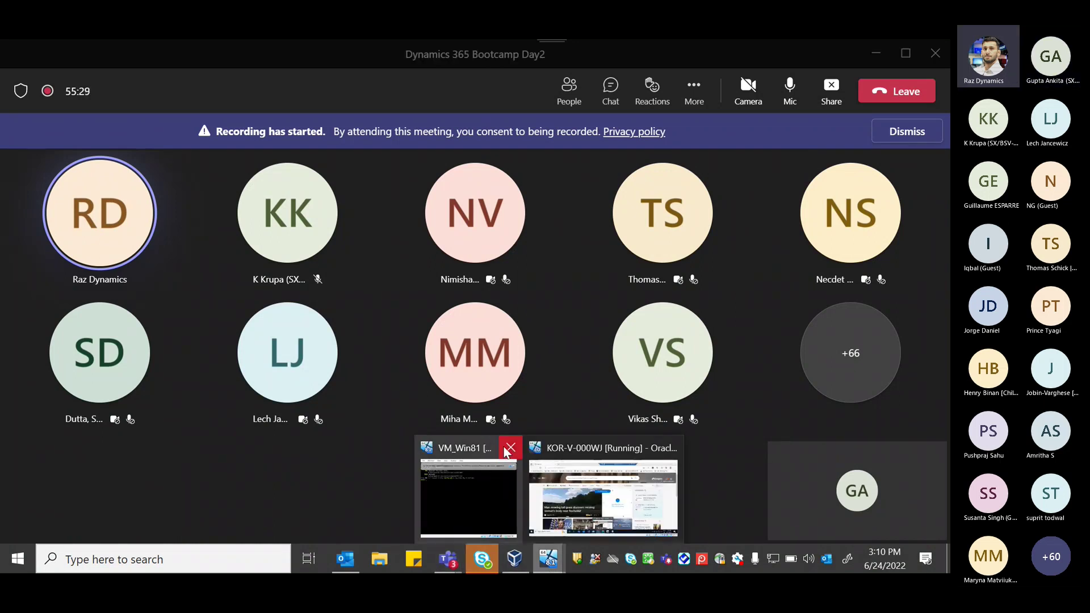
mouse_move(500, 449)
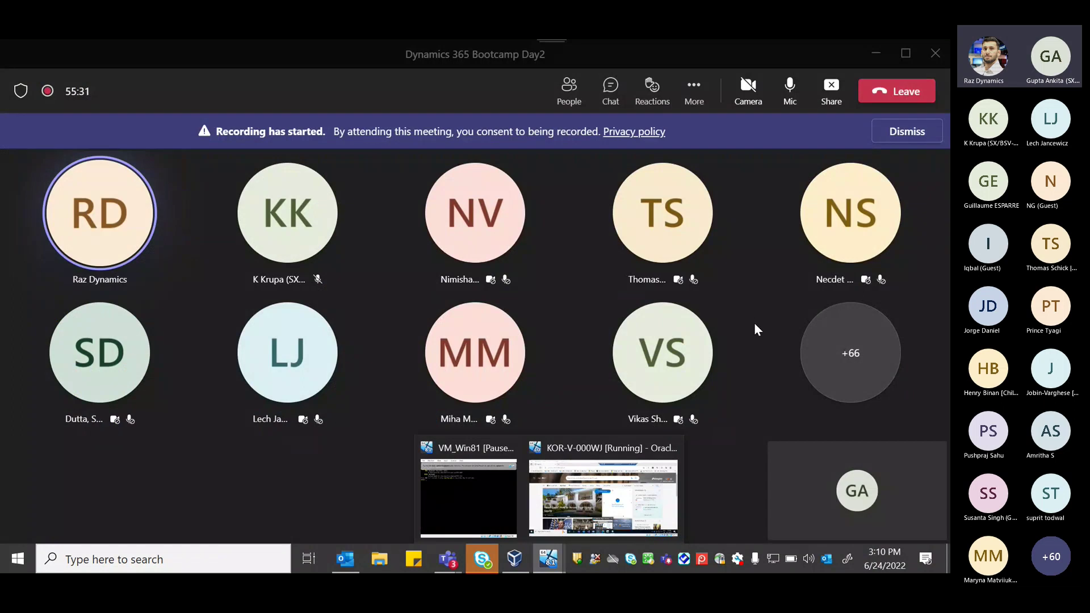
click(750, 425)
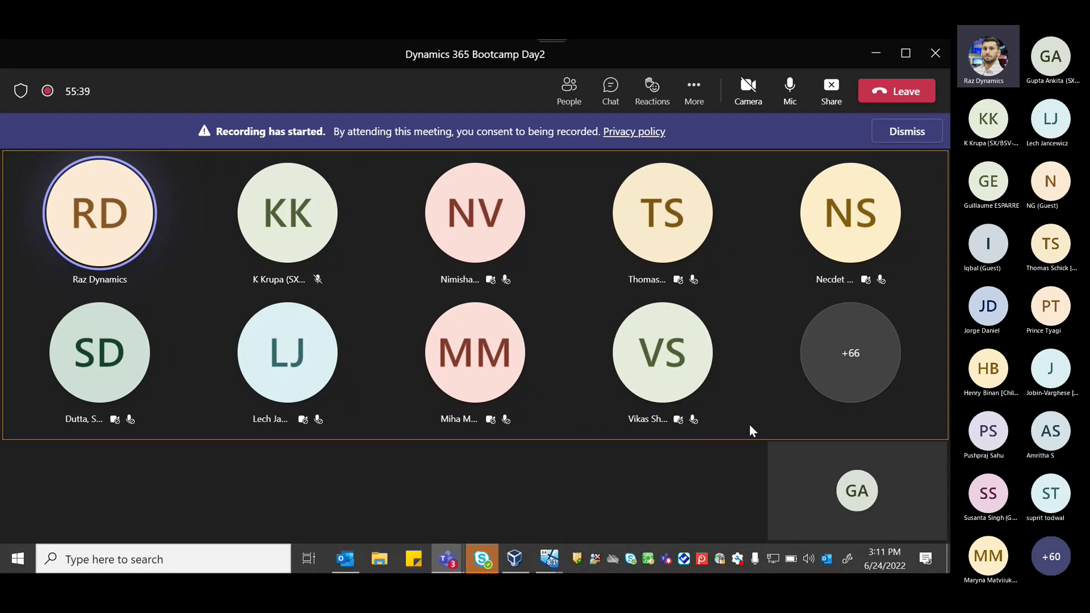
click(794, 88)
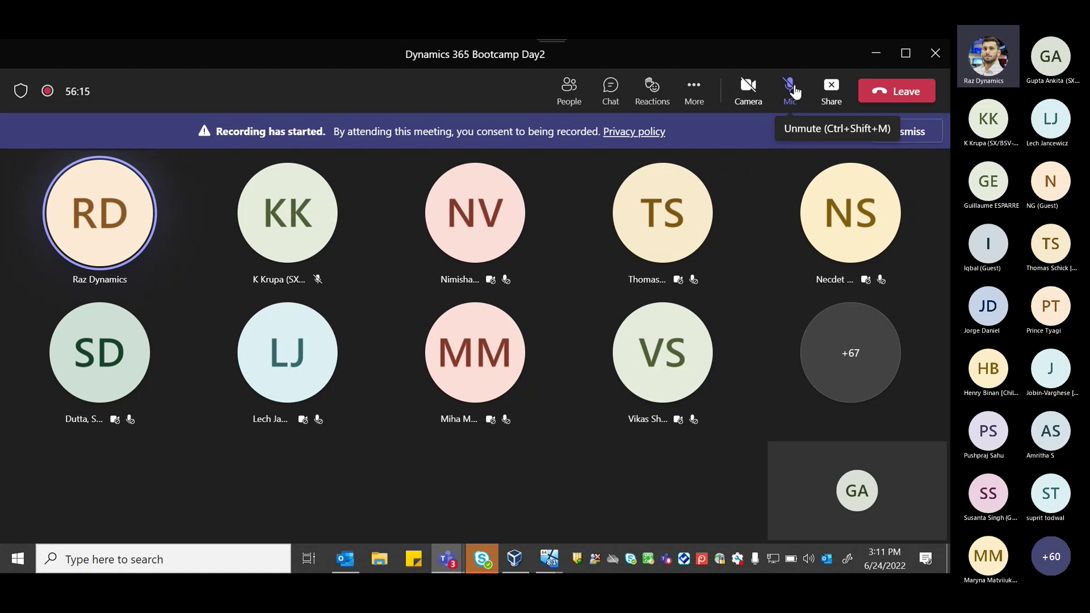
click(610, 88)
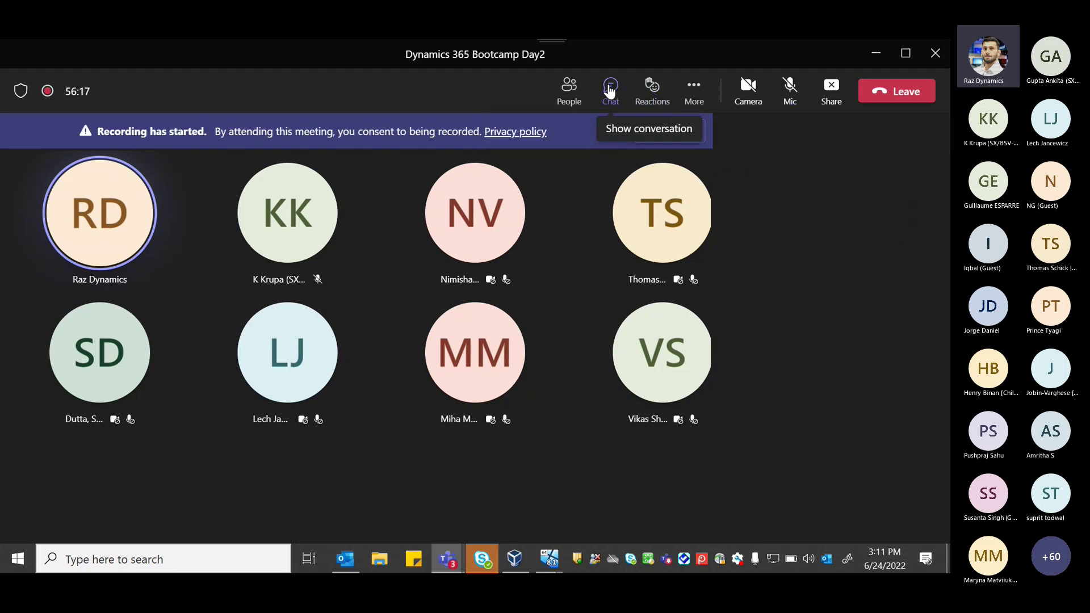
click(830, 89)
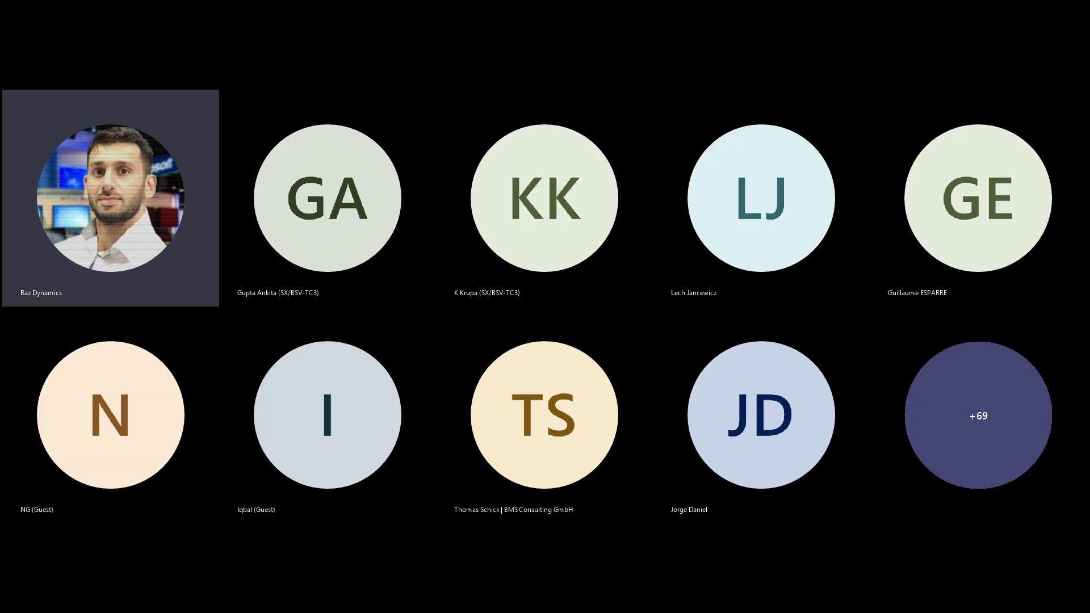